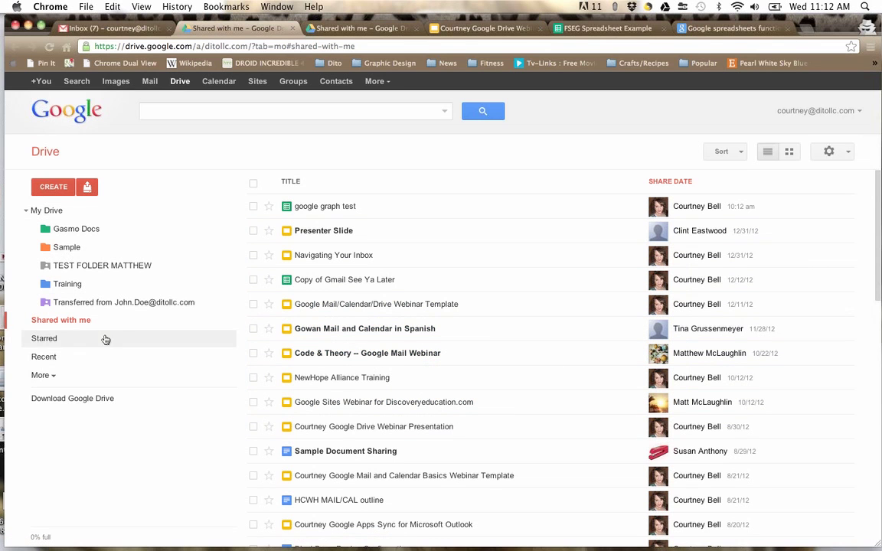
Step: Browse My Drive, the Gasmo Docs folder and its Training subfolder, then return to My Drive
left_click(57, 214)
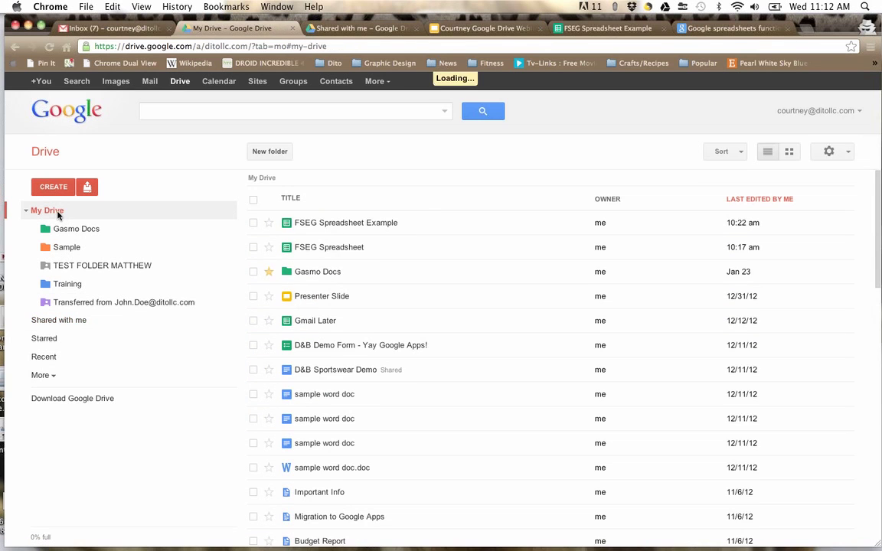
left_click(64, 232)
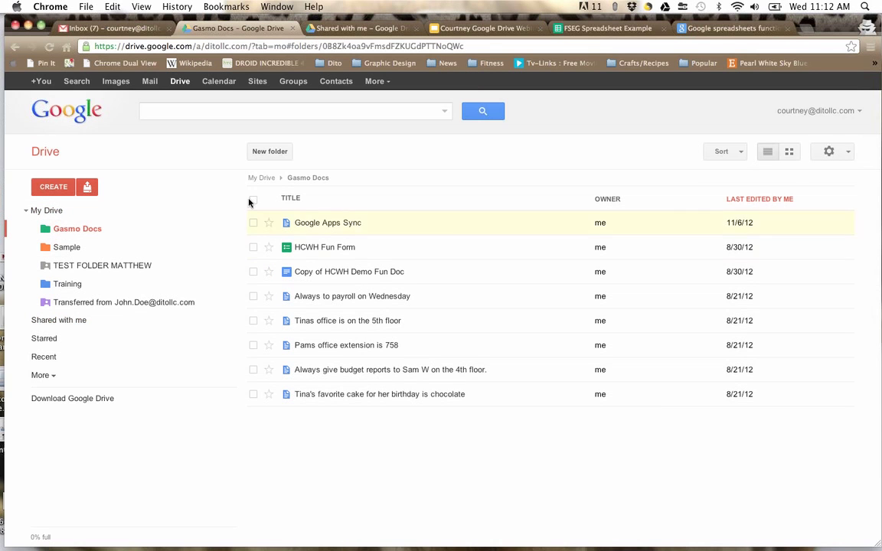
left_click(61, 282)
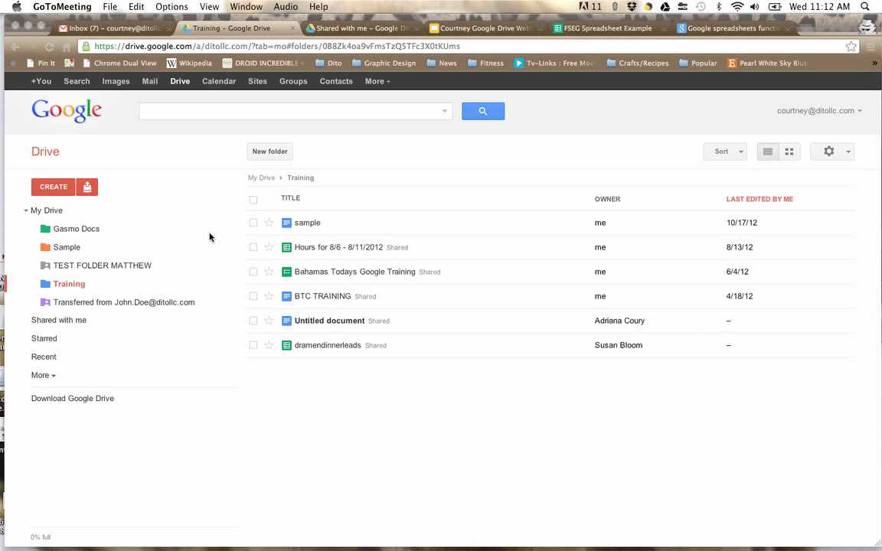
left_click(42, 214)
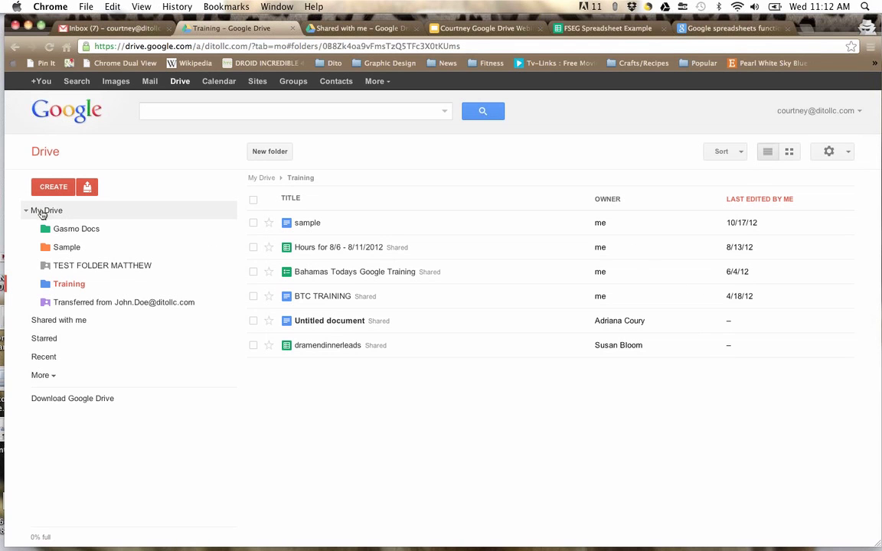
left_click(42, 213)
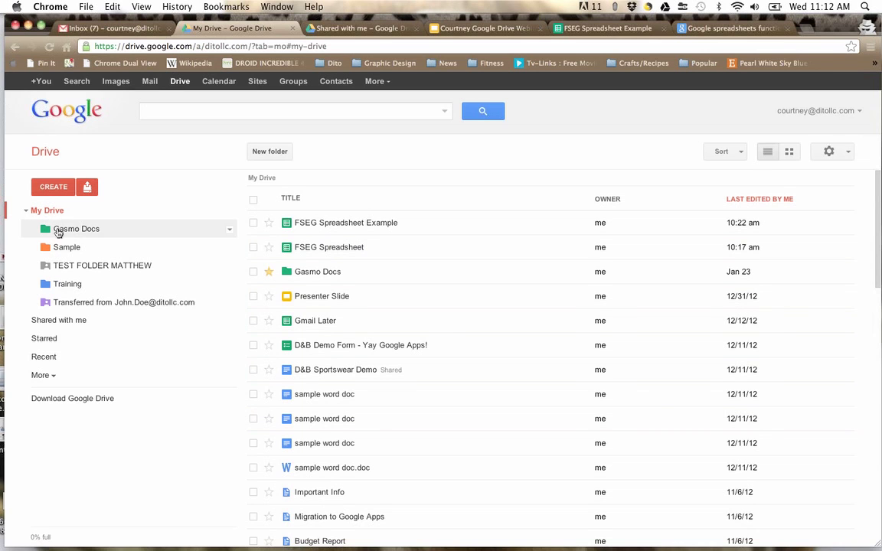
Step: Move the shared google graph test spreadsheet into My Drive, then show the Starred files
left_click(59, 323)
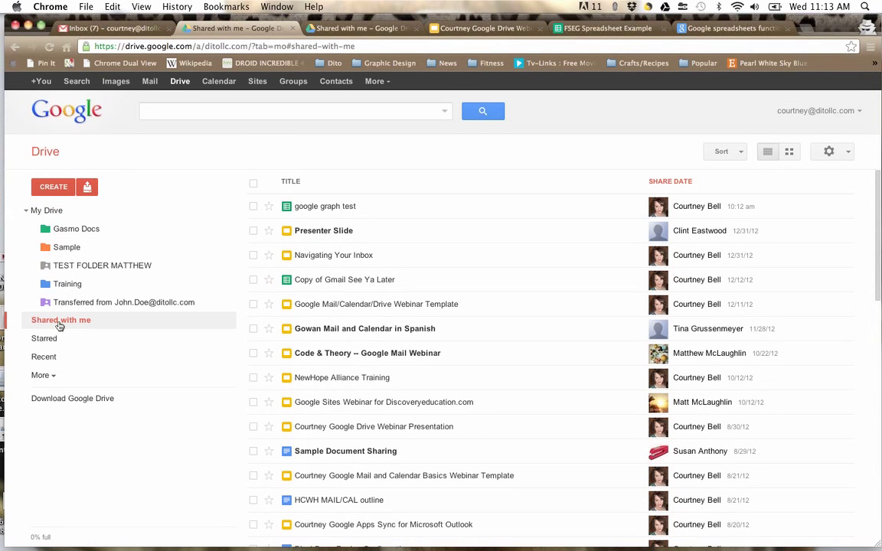
left_click(254, 207)
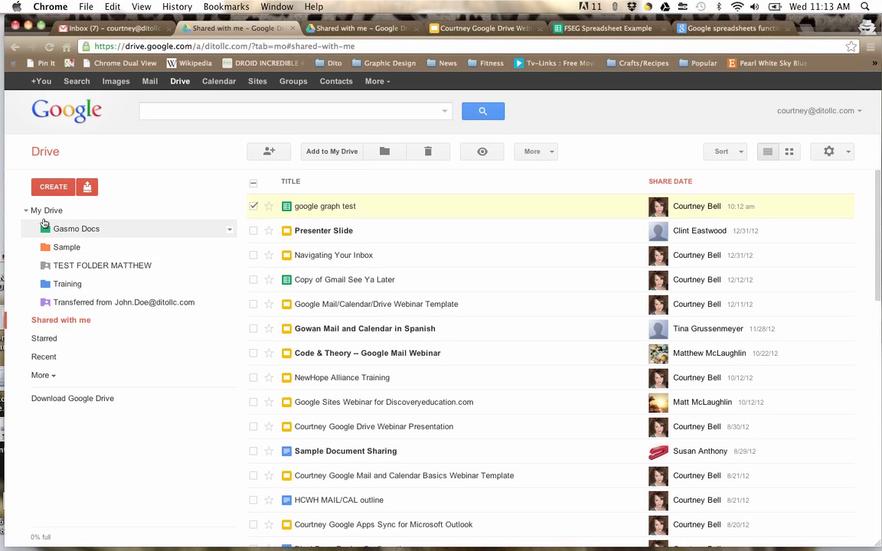
left_click(252, 205)
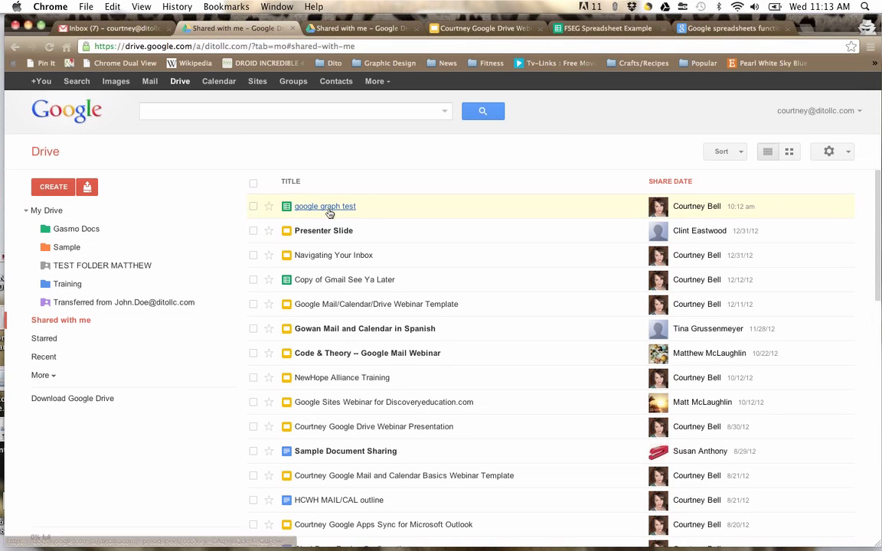
left_click_drag(379, 208, 44, 213)
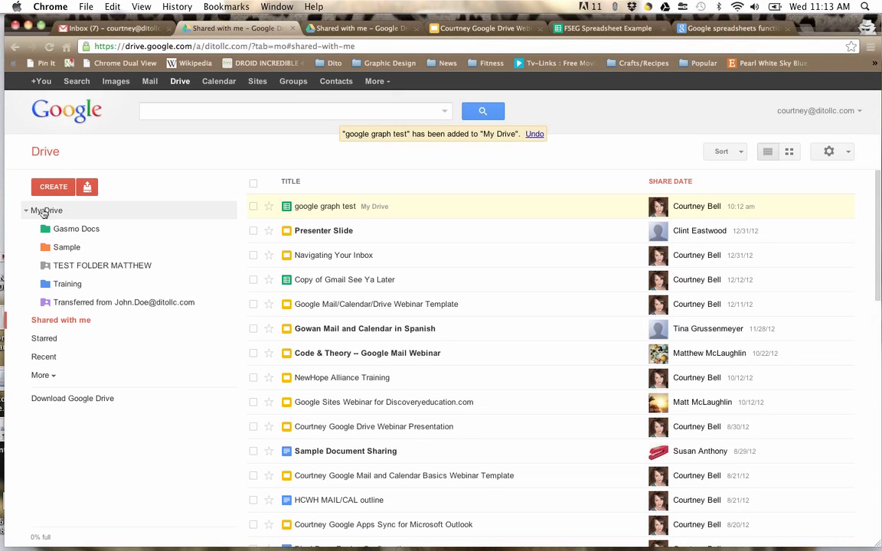
left_click(50, 341)
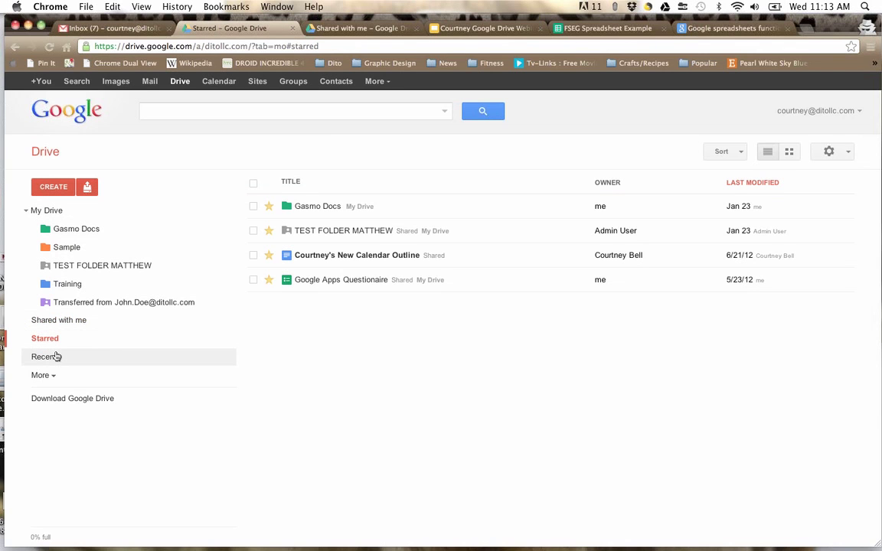
Step: View Recent files, then switch to the Activity feed under More
left_click(57, 357)
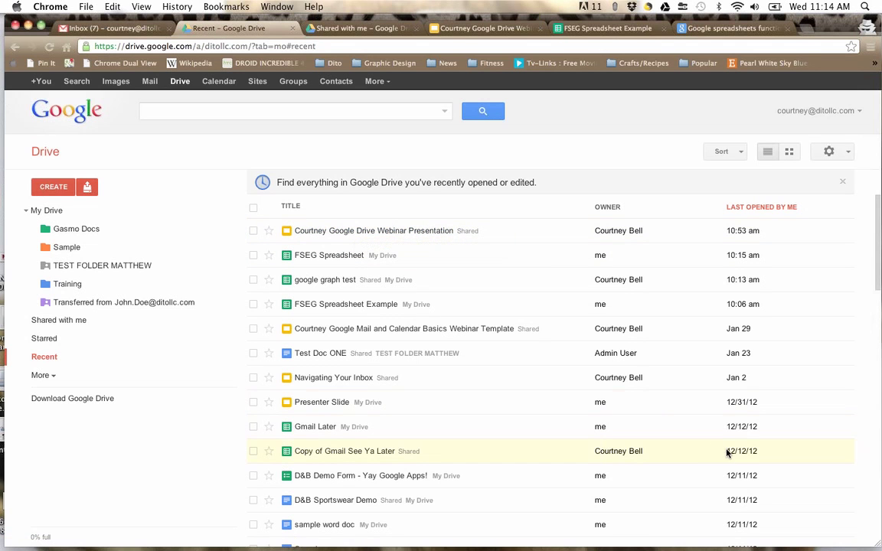
left_click(800, 241)
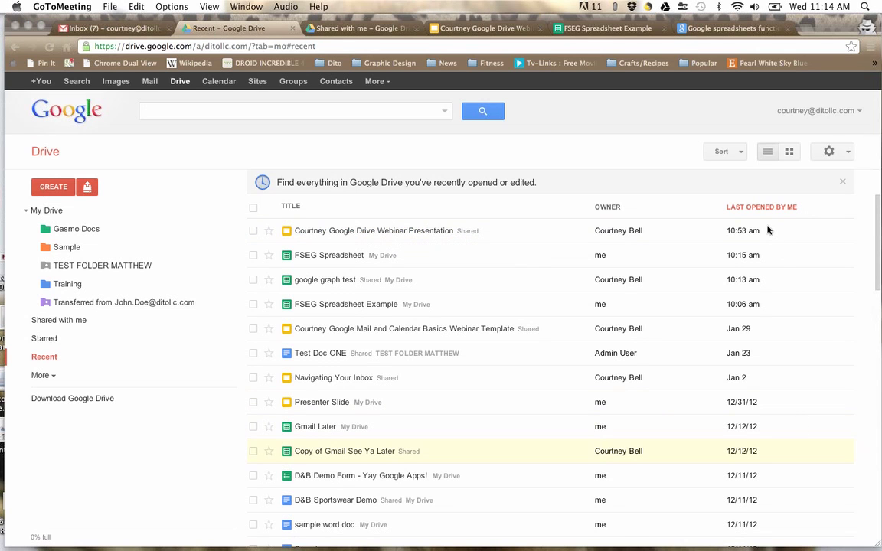
left_click(47, 378)
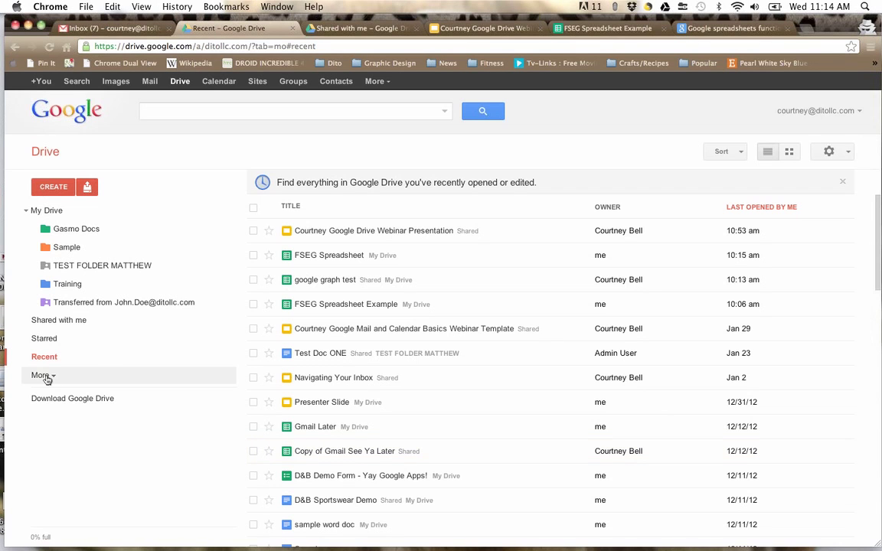
left_click(42, 376)
left_click(45, 401)
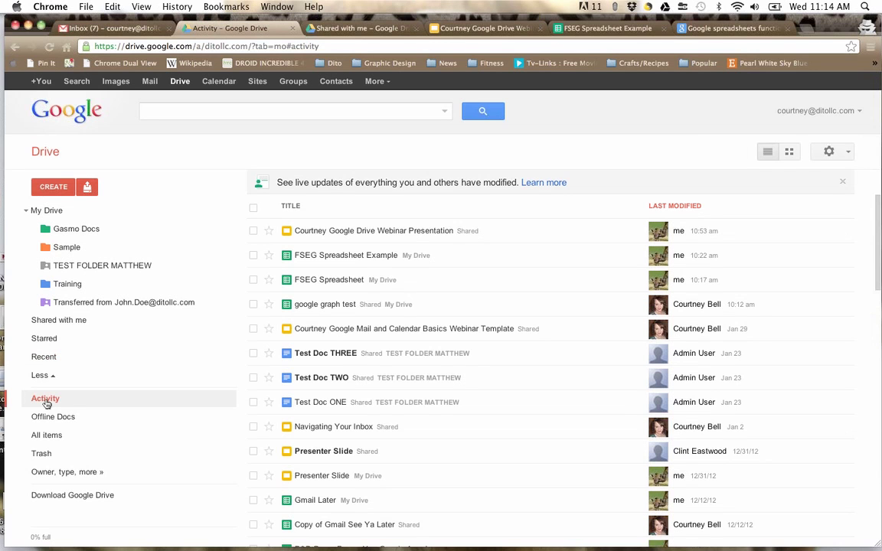
Step: Select and deselect the first Activity file, then go to the Offline Docs page
left_click(253, 231)
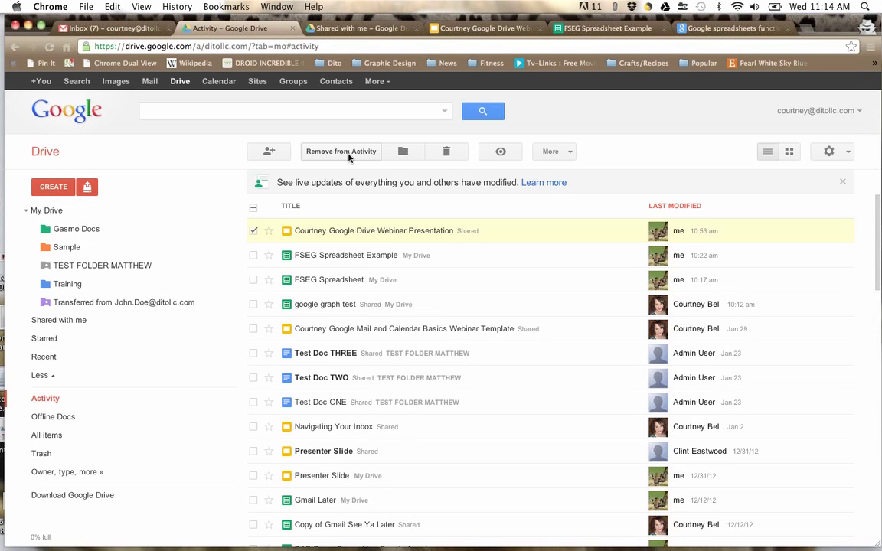
left_click(253, 230)
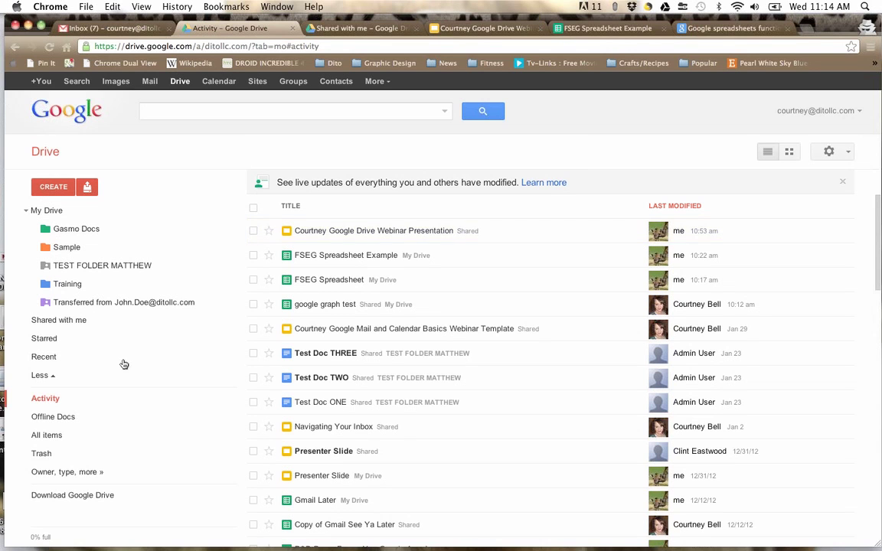
left_click(65, 418)
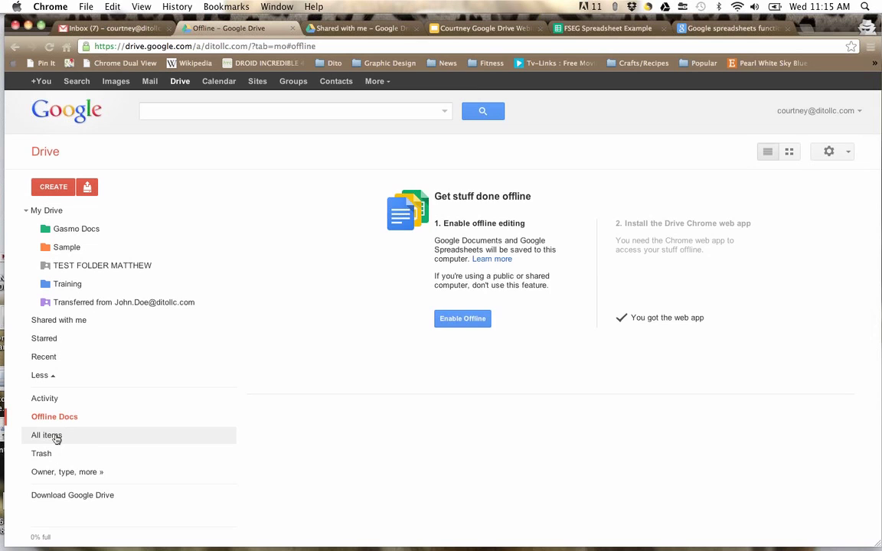
Step: View All items, then the Trash list holding 586730-bat-dog.jpg, Budget Reports and Demo
left_click(46, 435)
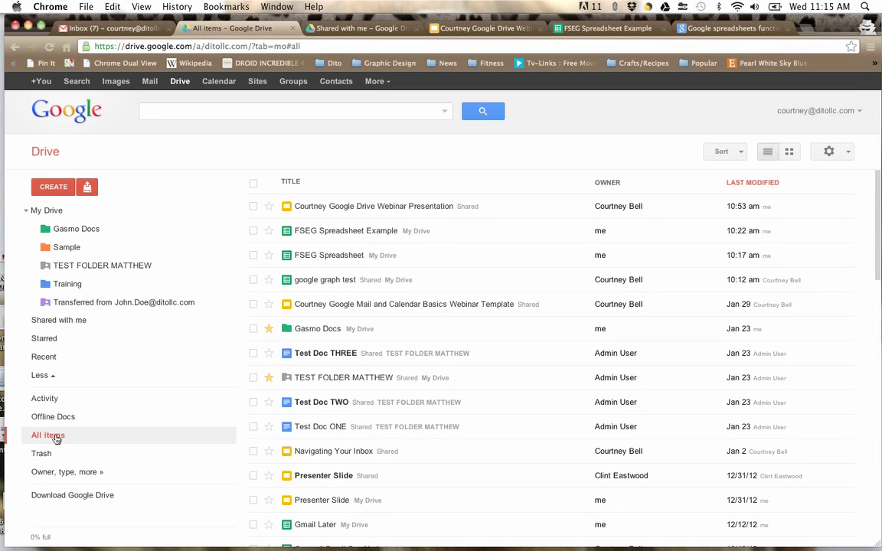
left_click(40, 457)
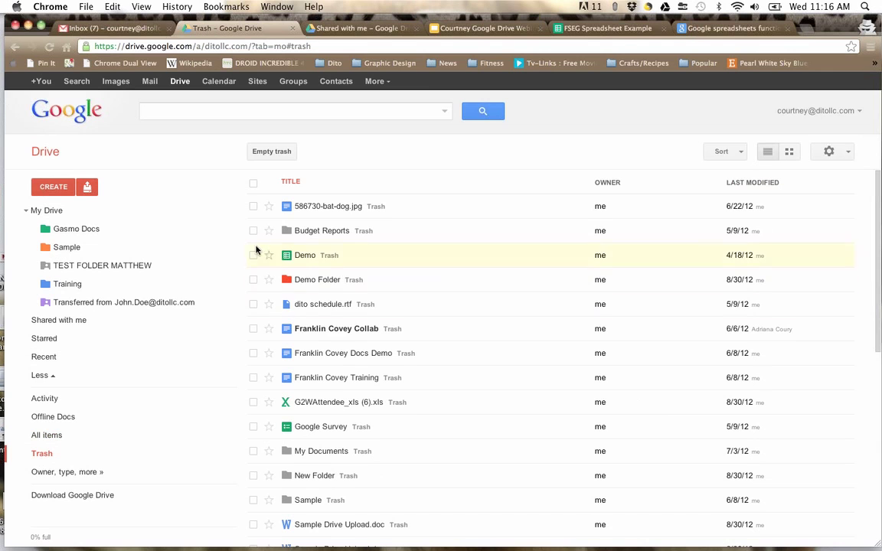
Step: Select and deselect 586730-bat-dog.jpg in Trash, check search filters, then return to My Drive
left_click(252, 208)
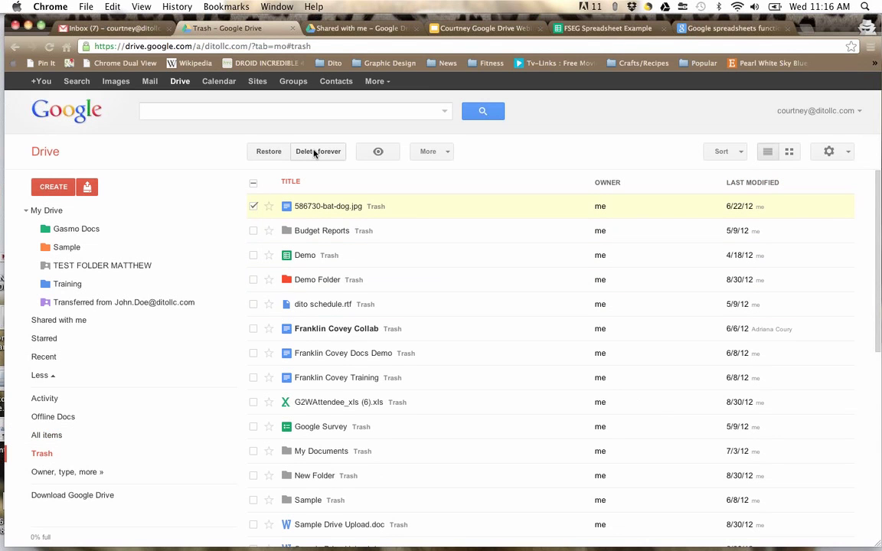
left_click(253, 206)
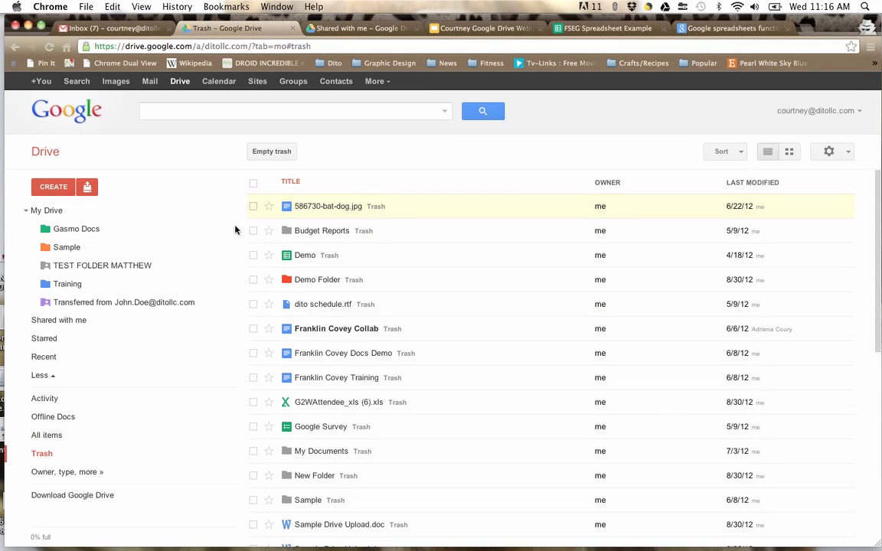
left_click(47, 479)
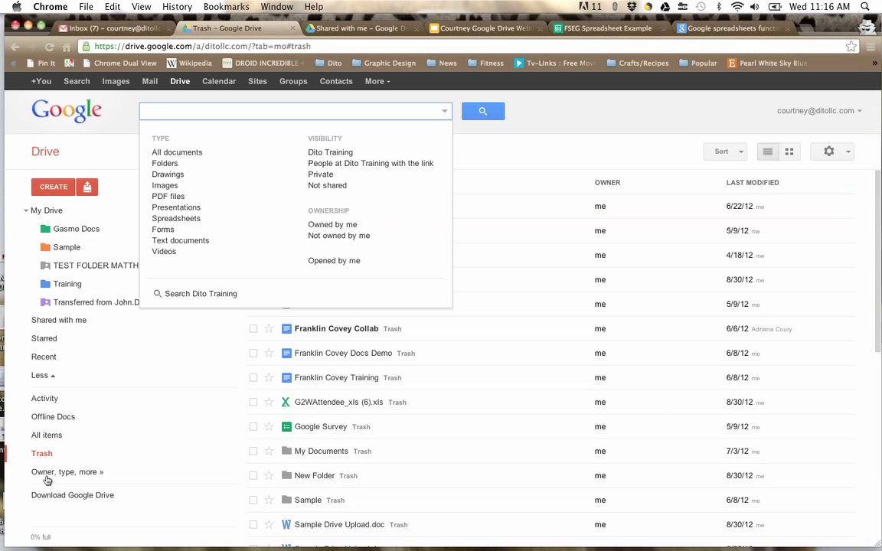
left_click(203, 425)
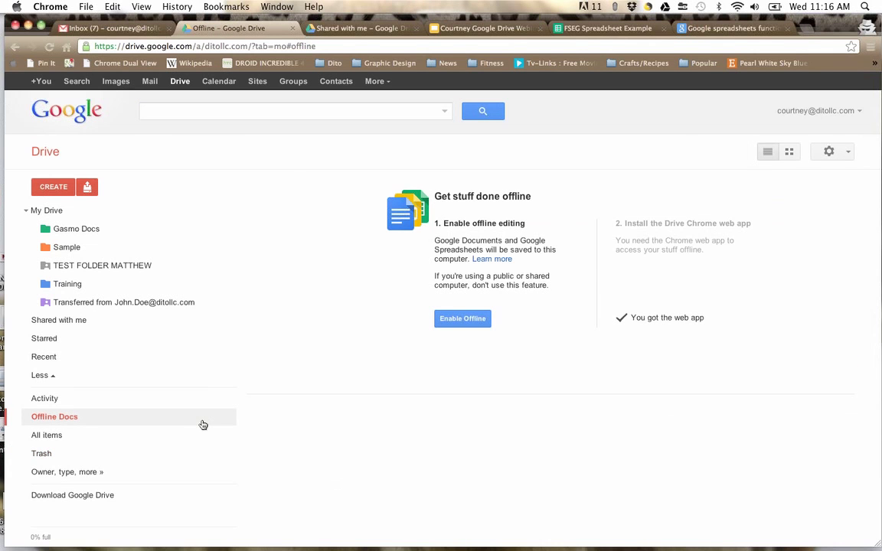
left_click(61, 208)
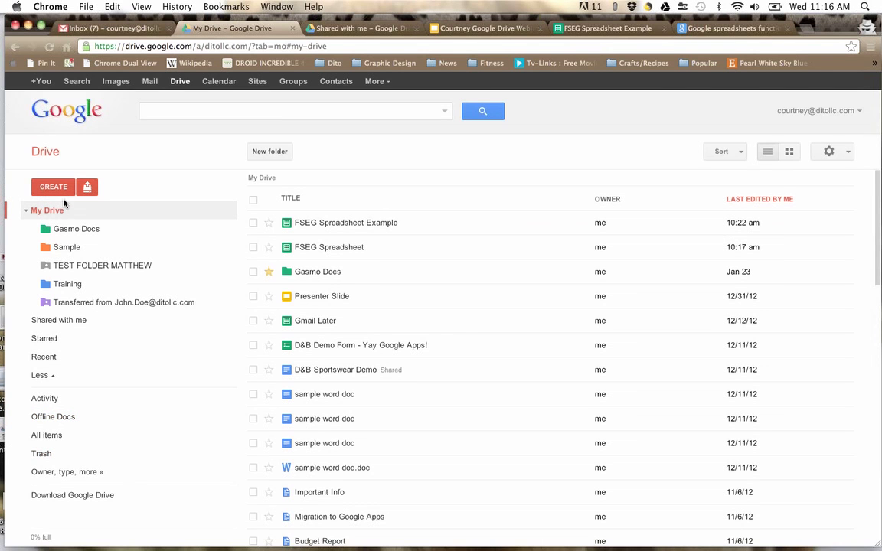
Step: Show the CREATE menu listing Document, Presentation, Spreadsheet, Form, Drawing, Folder and From template
left_click(61, 192)
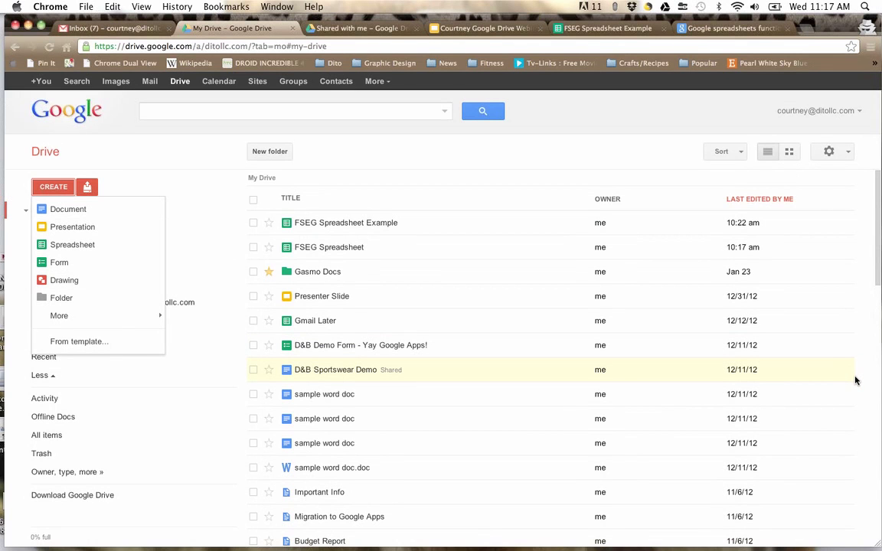
Step: Reopen and close the CREATE menu, then open Gasmo Docs and dismiss its folder options menu
left_click(41, 187)
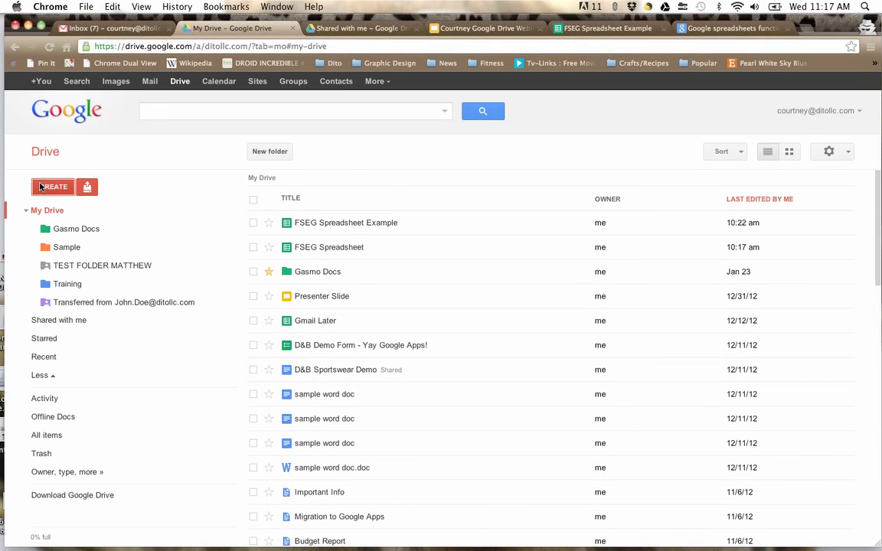
left_click(41, 187)
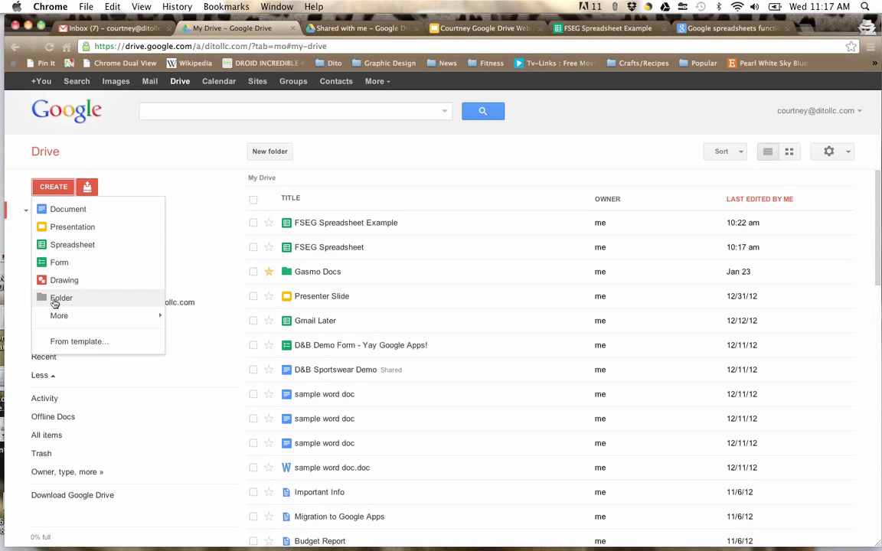
left_click(177, 202)
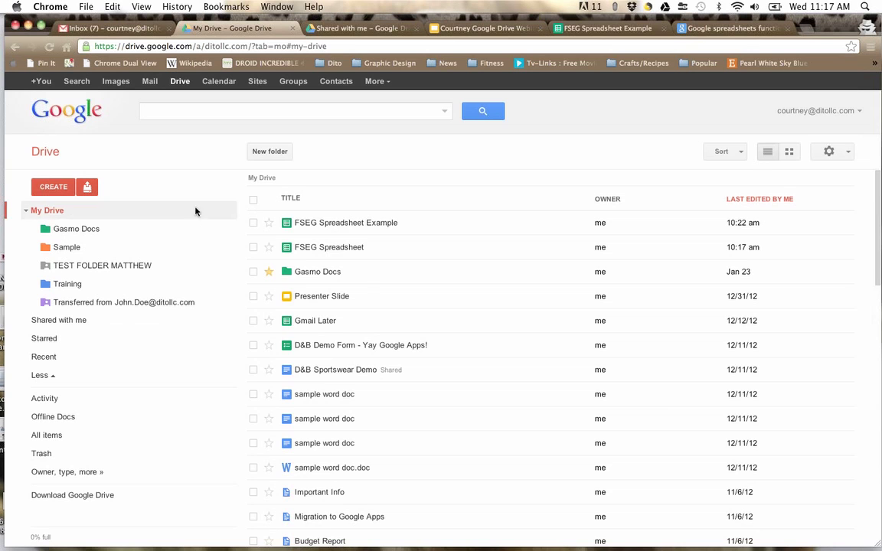
left_click(230, 231)
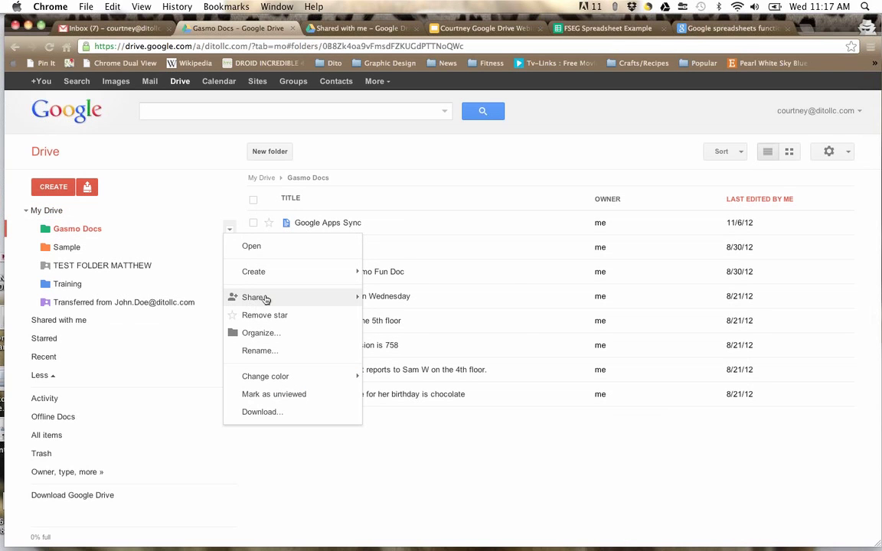
mouse_move(265, 299)
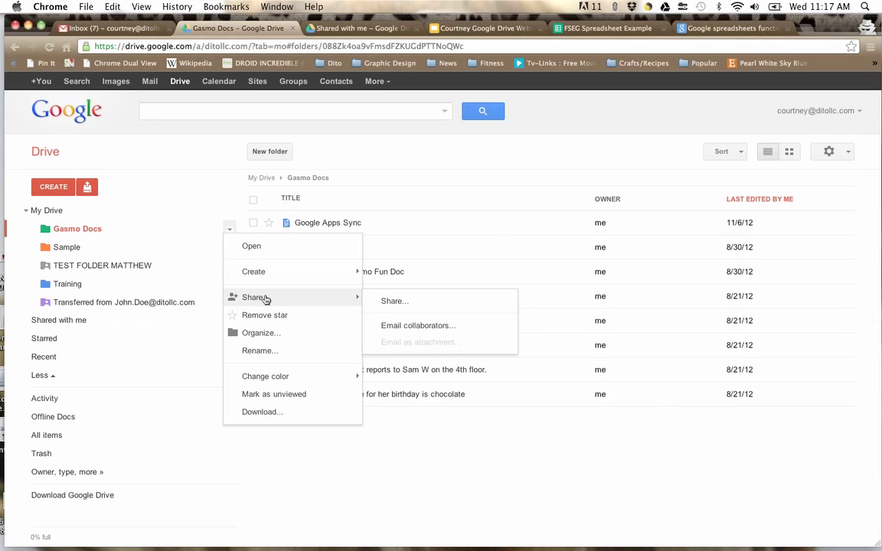
left_click(140, 182)
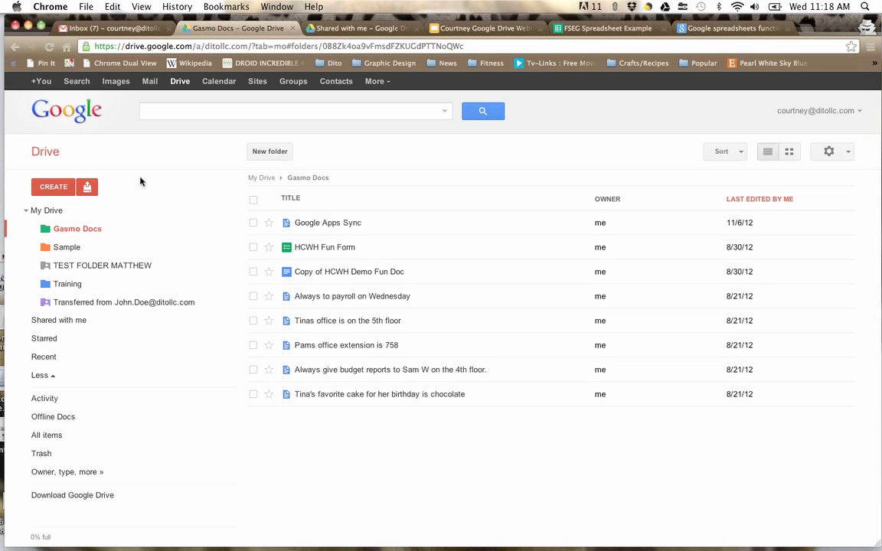
Step: Show the Gasmo Docs folder's action menu with its Share options
left_click(229, 229)
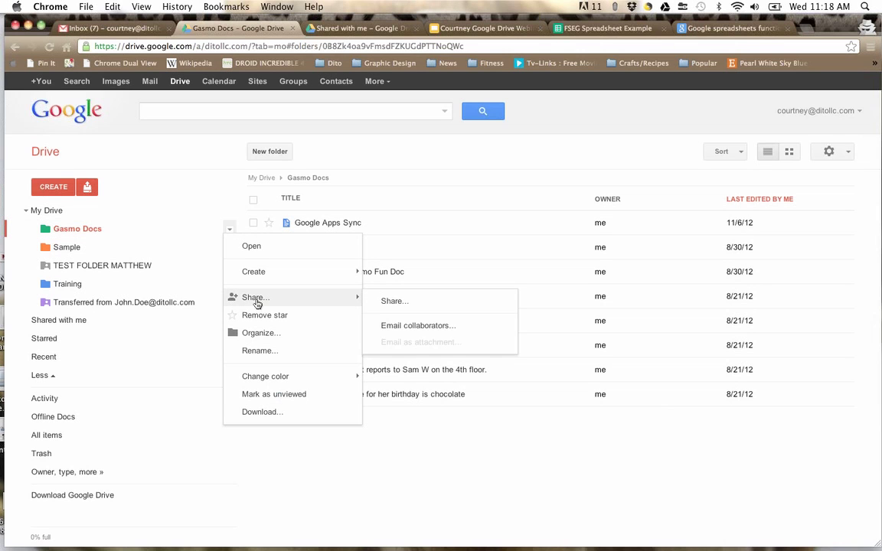
Step: Add Training Dept in Gasmo Docs sharing settings, then discard it and close without sharing
left_click(387, 299)
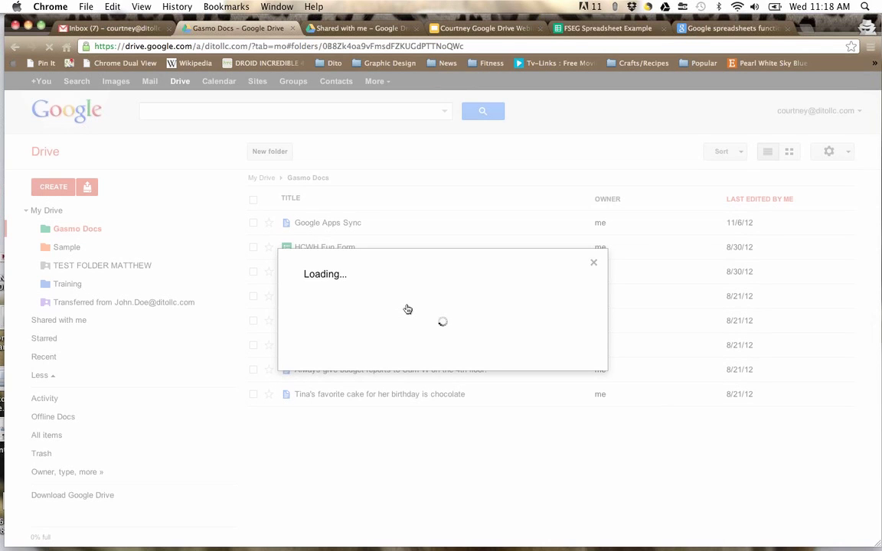
left_click(346, 412)
type("t")
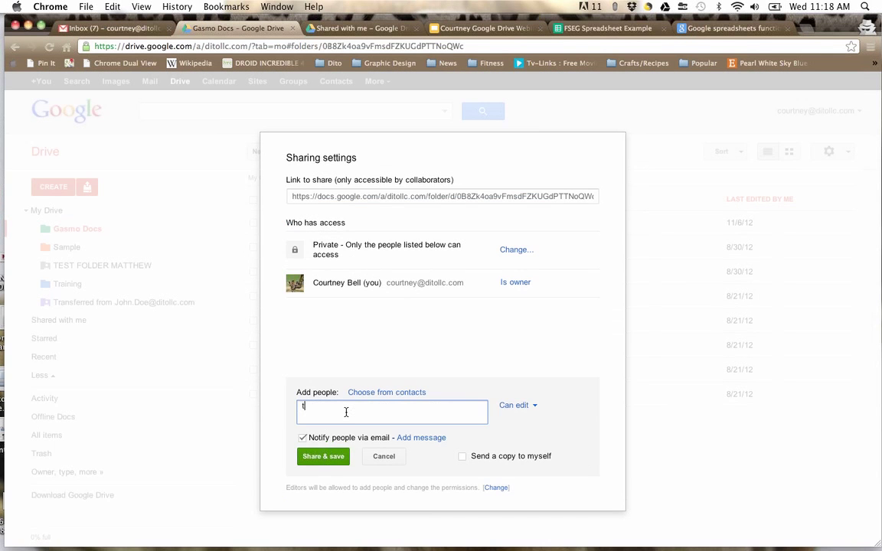
type("raining")
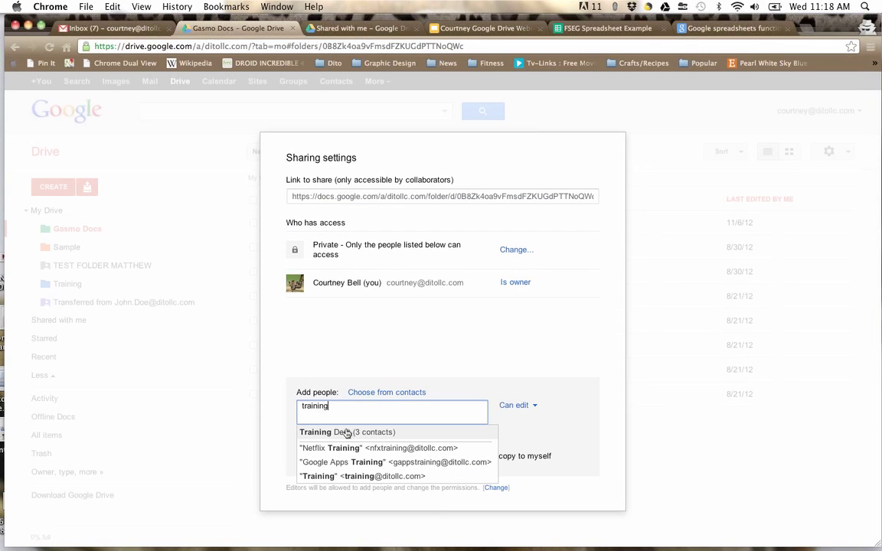
left_click(346, 432)
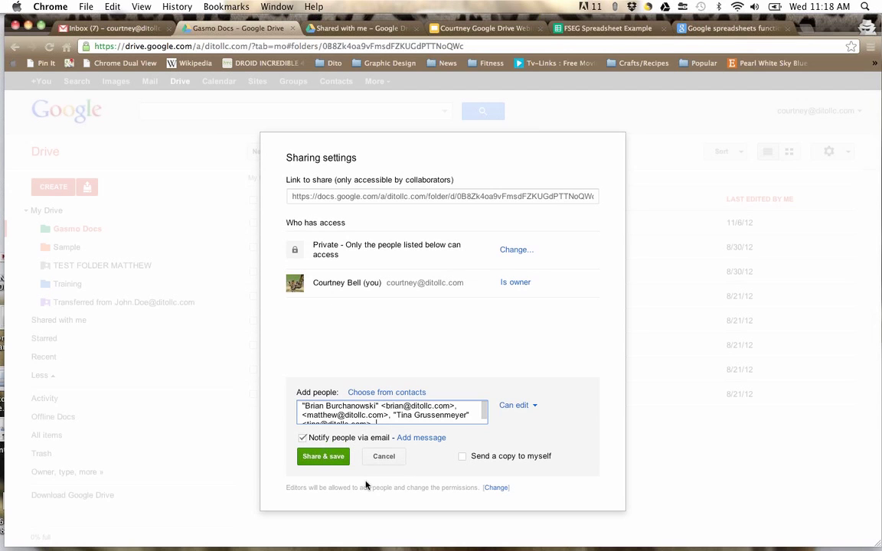
left_click(383, 456)
left_click(309, 459)
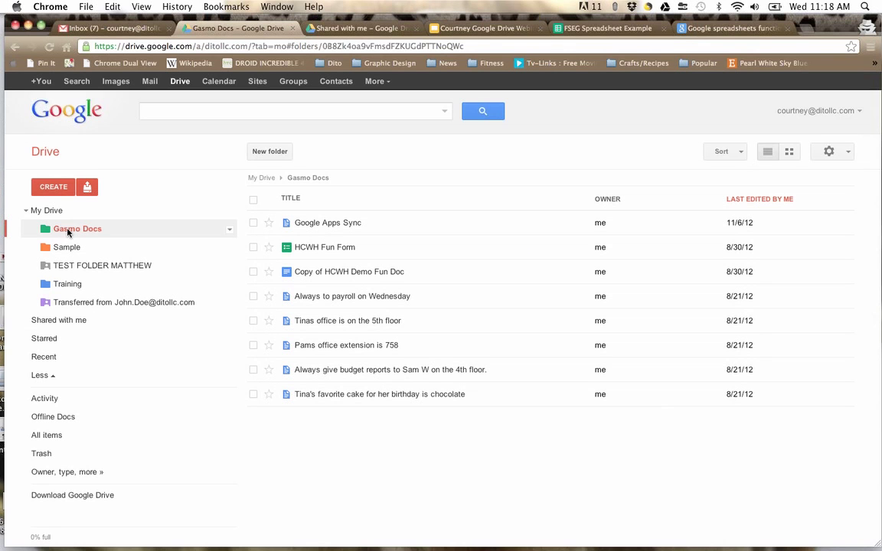
Step: Show the CREATE menu again inside Gasmo Docs, listing Document, Presentation, Spreadsheet and more
left_click(54, 187)
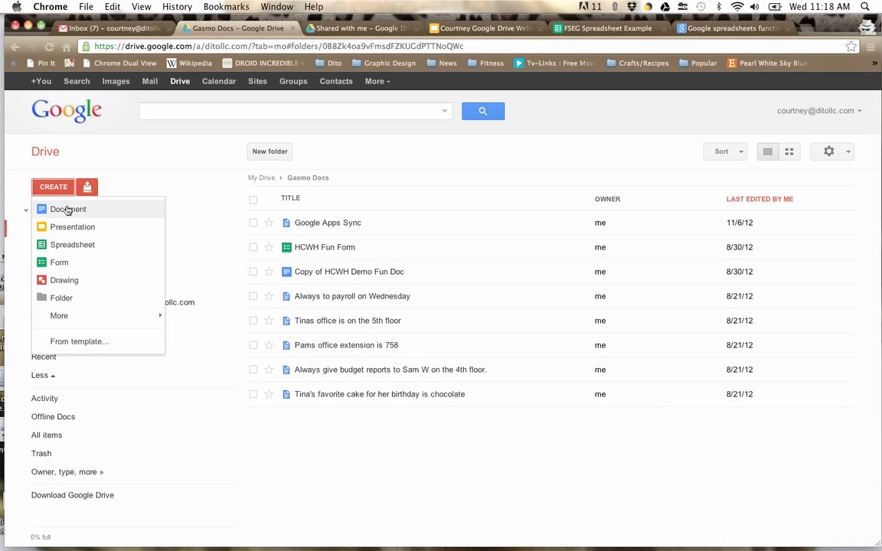
Step: Create a new untitled Google document and return to the Gasmo Docs file list
left_click(68, 210)
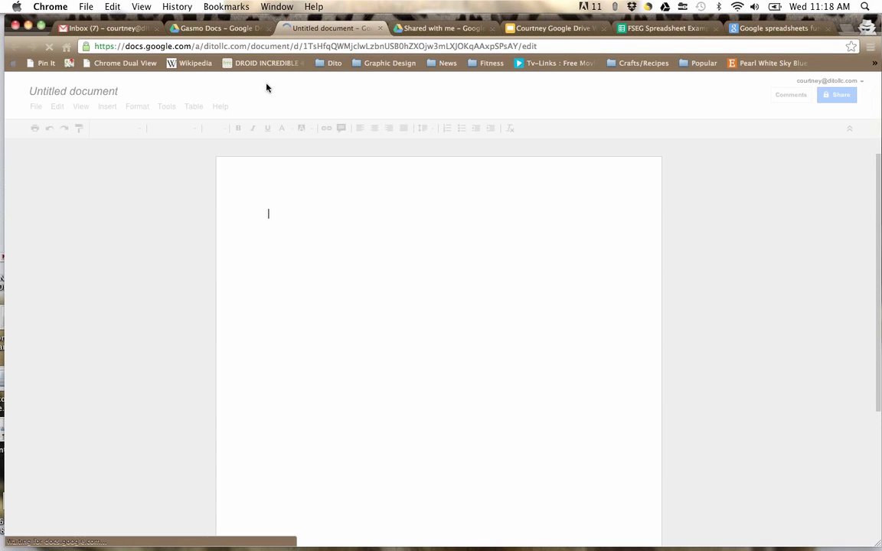
left_click(195, 30)
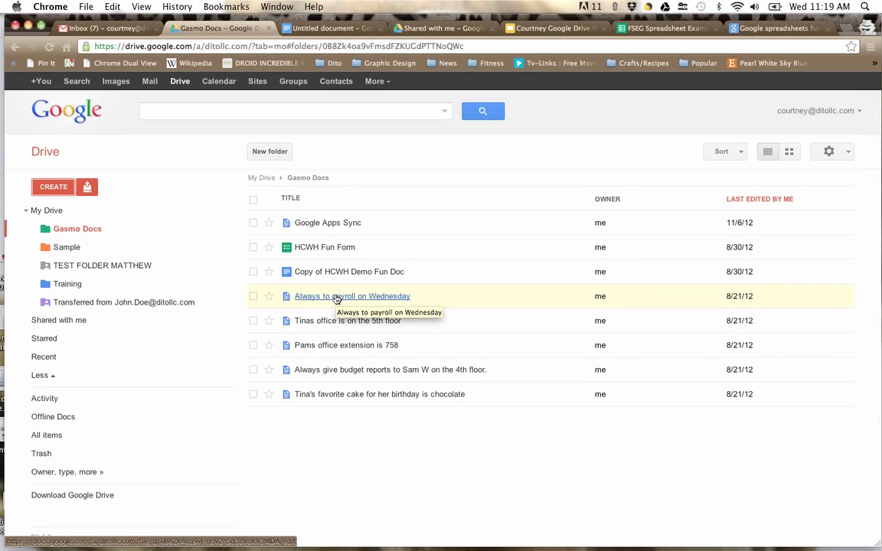
left_click(337, 299)
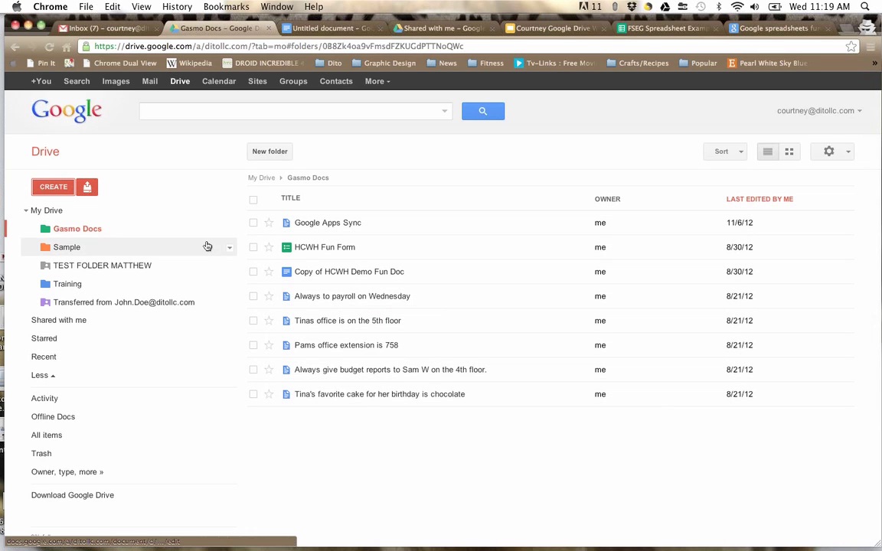
Step: Recolour the Gasmo Docs folder to Macaroni yellow from its folder options
left_click(229, 230)
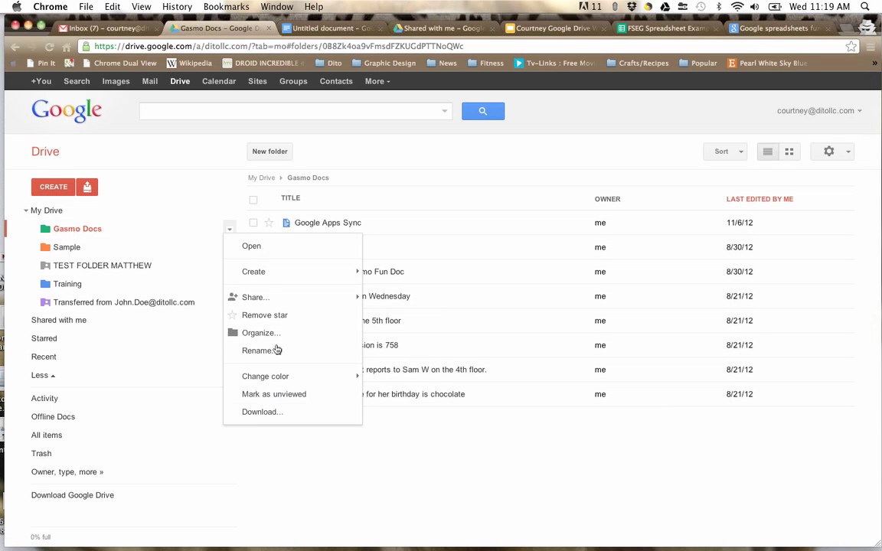
mouse_move(260, 379)
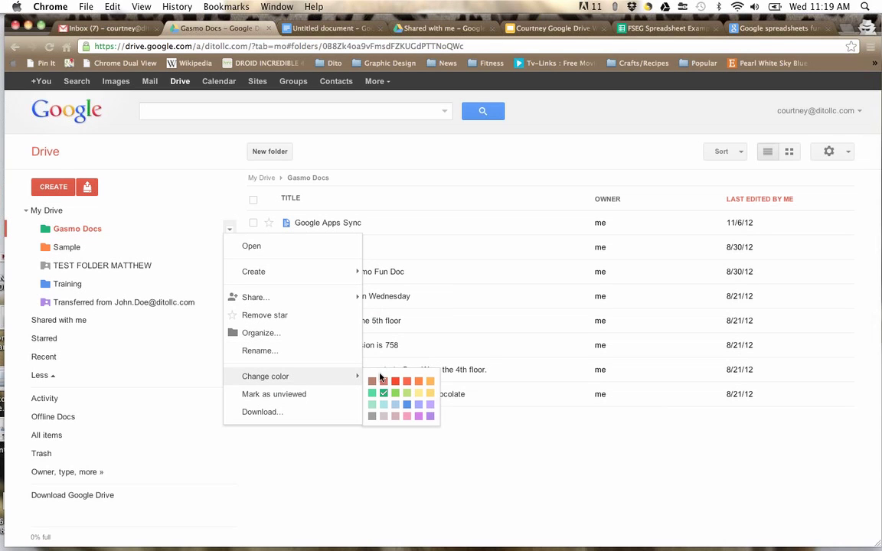
left_click(430, 394)
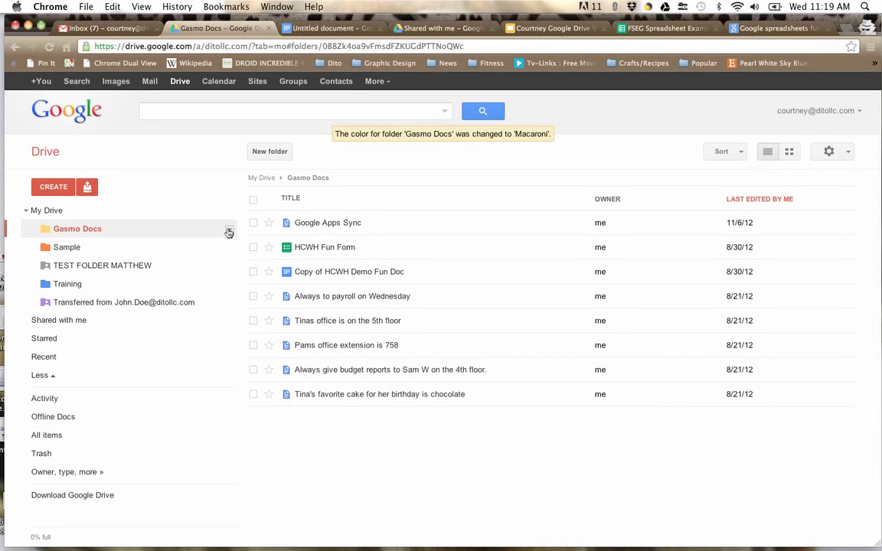
left_click(228, 231)
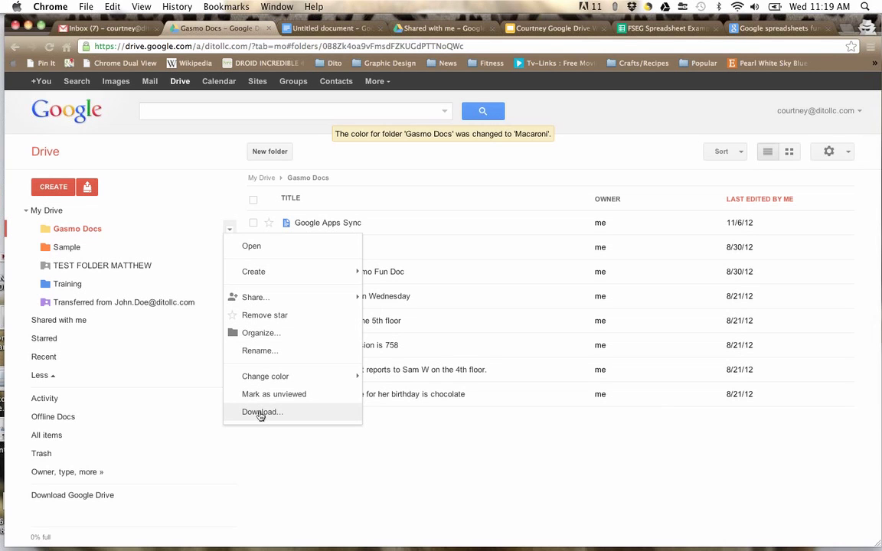
Step: Close the folder options and new-item menu, then show the full My Drive list
left_click(166, 190)
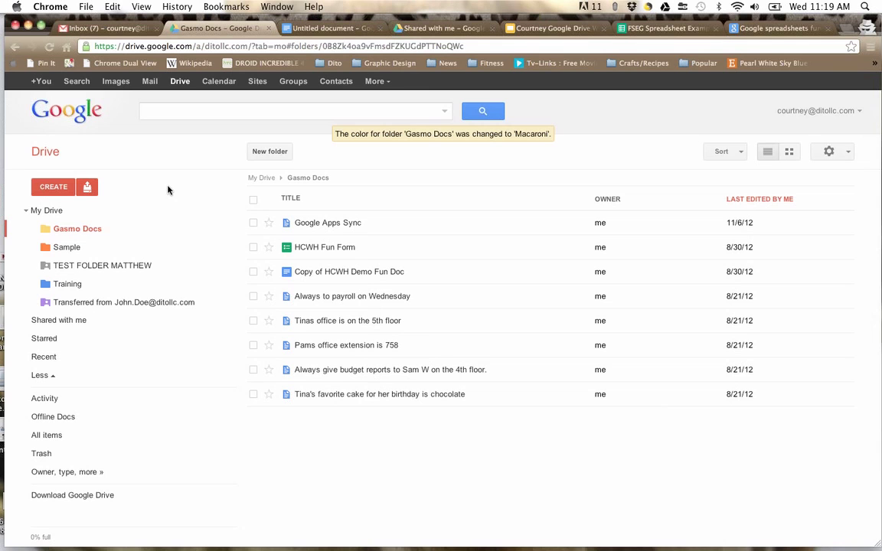
left_click(53, 187)
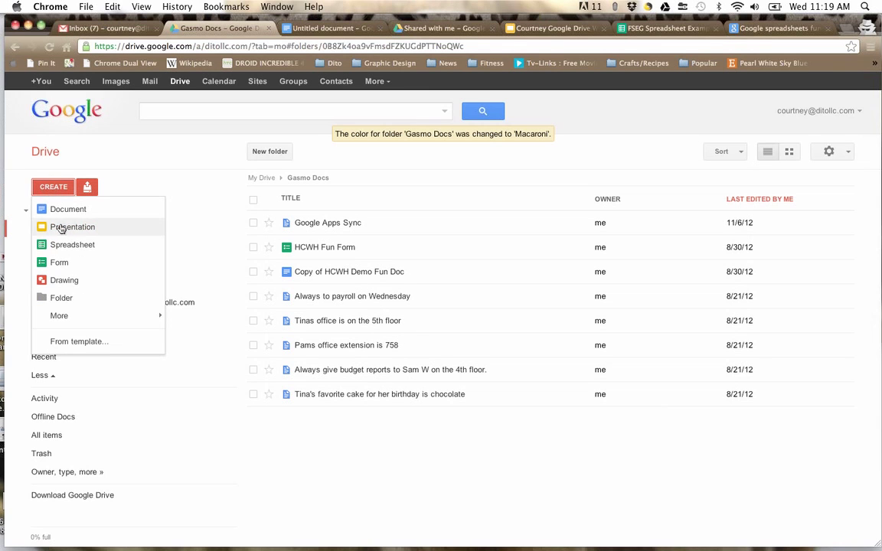
left_click(175, 167)
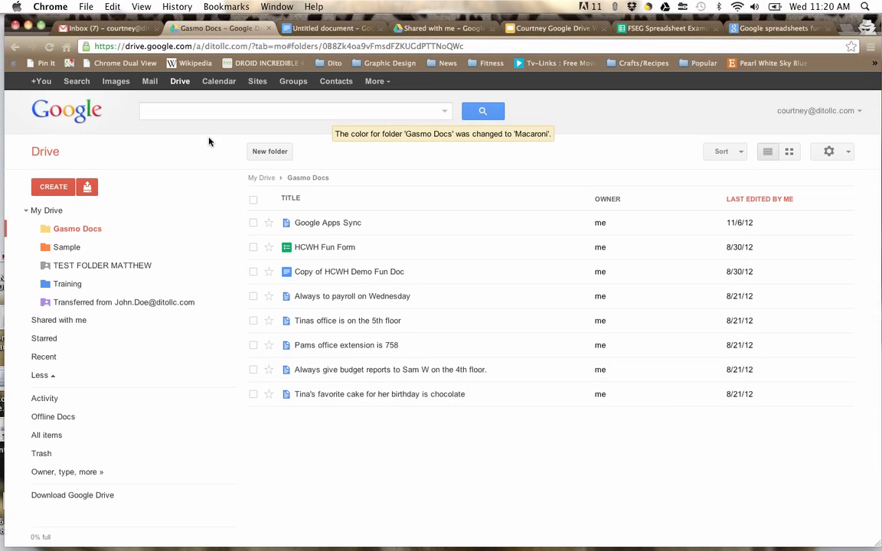
left_click(48, 211)
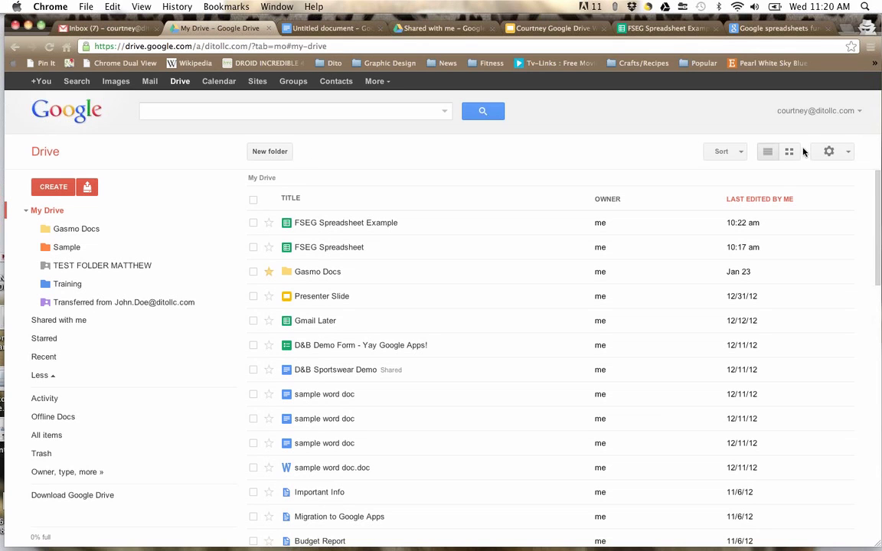
left_click(794, 171)
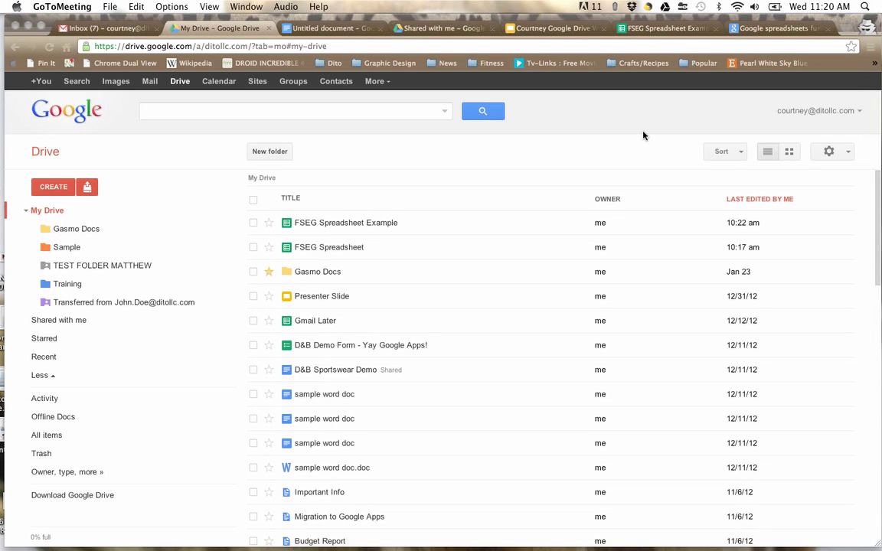
Step: Search Drive for files matching 'fseg'
left_click(371, 113)
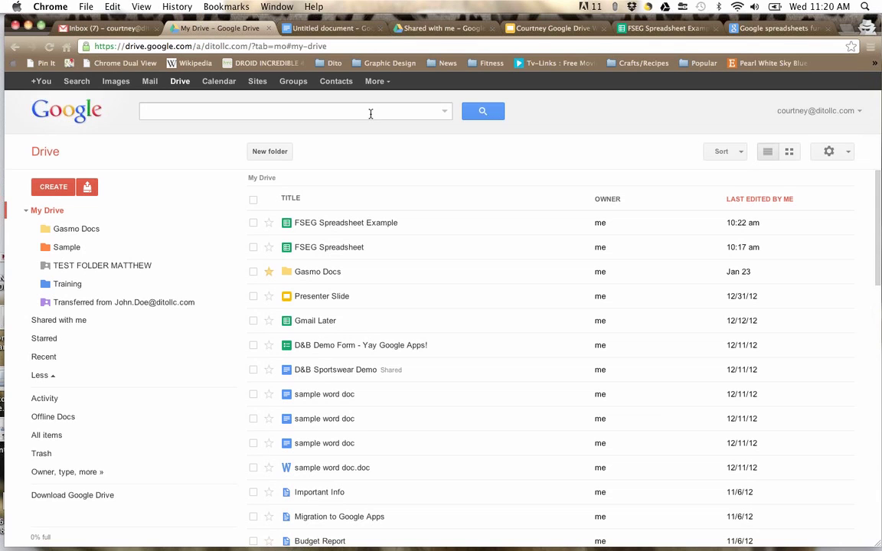
left_click(282, 108)
type("fseg")
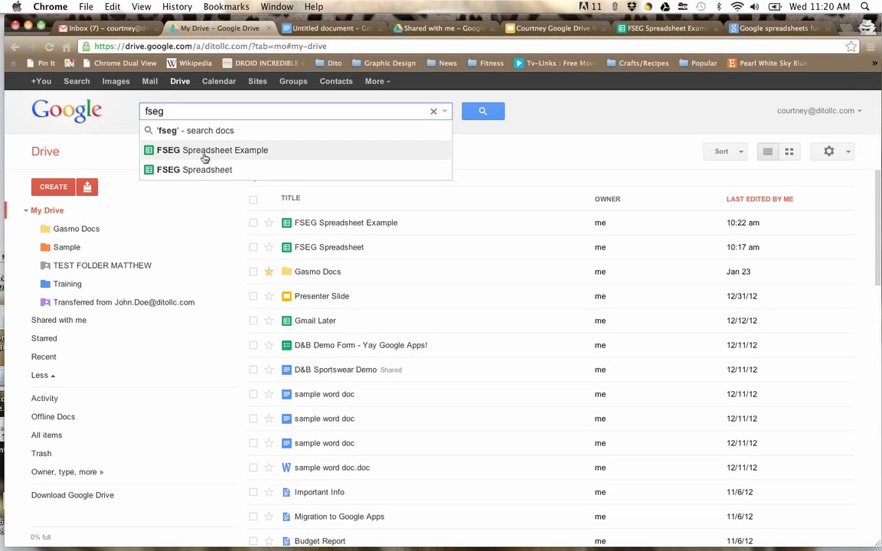
left_click(490, 115)
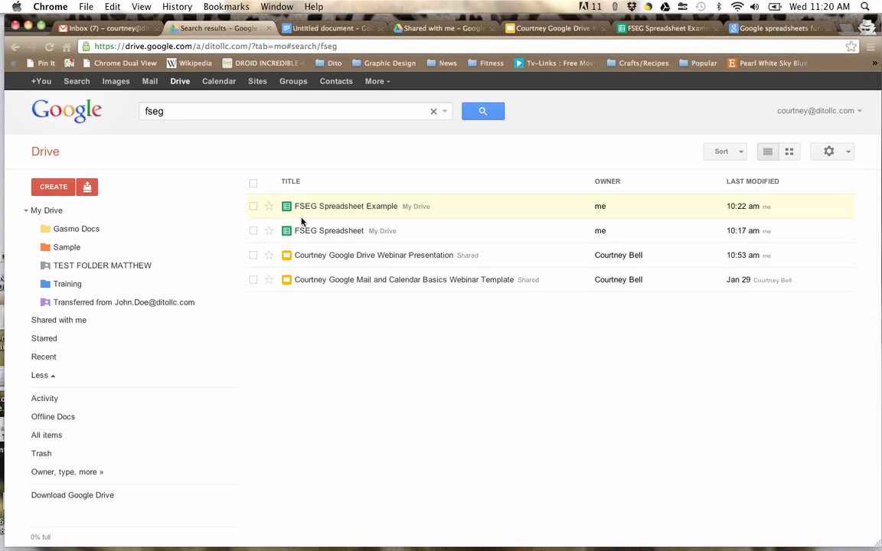
Step: Look over the advanced search options, then bring up the Files/Folder upload menu
left_click(445, 112)
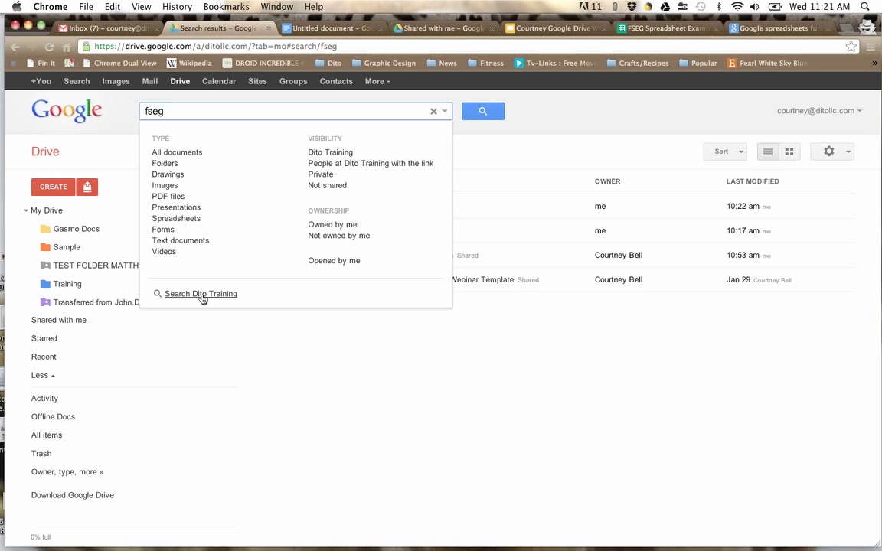
left_click(86, 144)
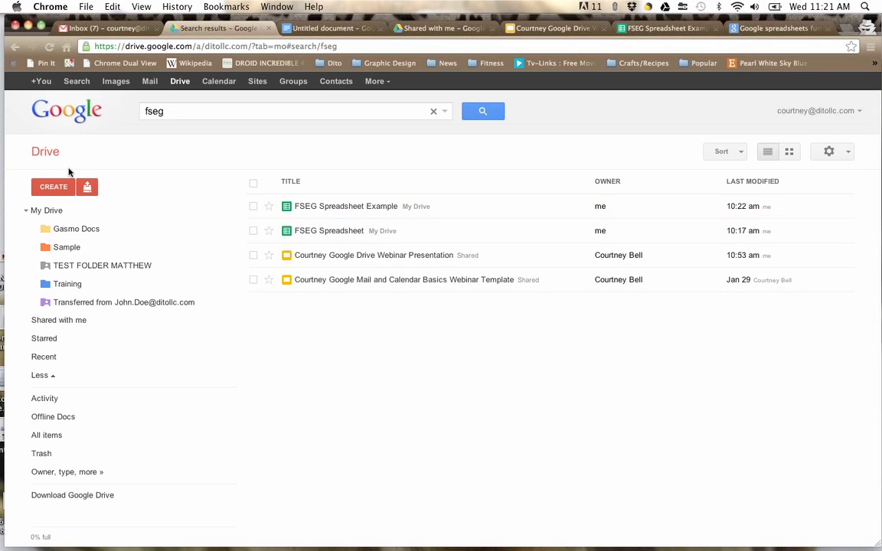
left_click(90, 189)
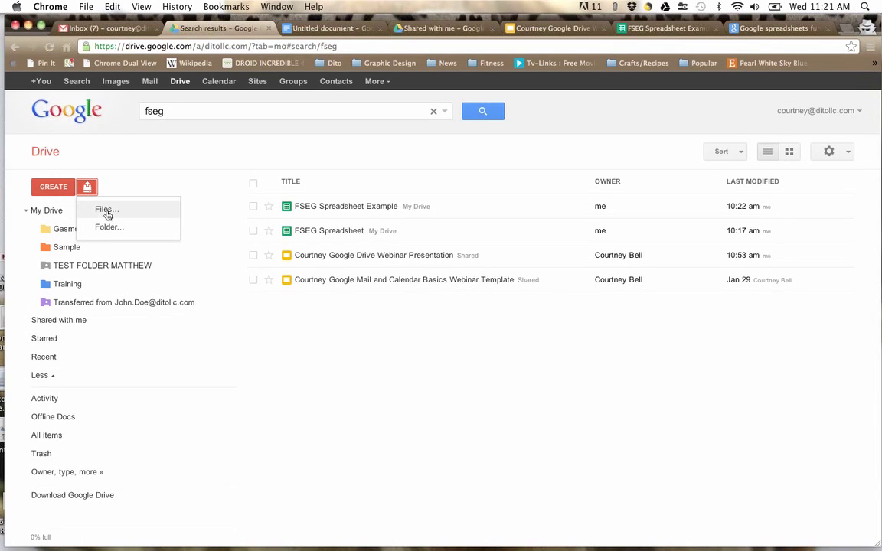
Step: Find 'sample word doc' in the Documents folder and choose it for upload
left_click(106, 210)
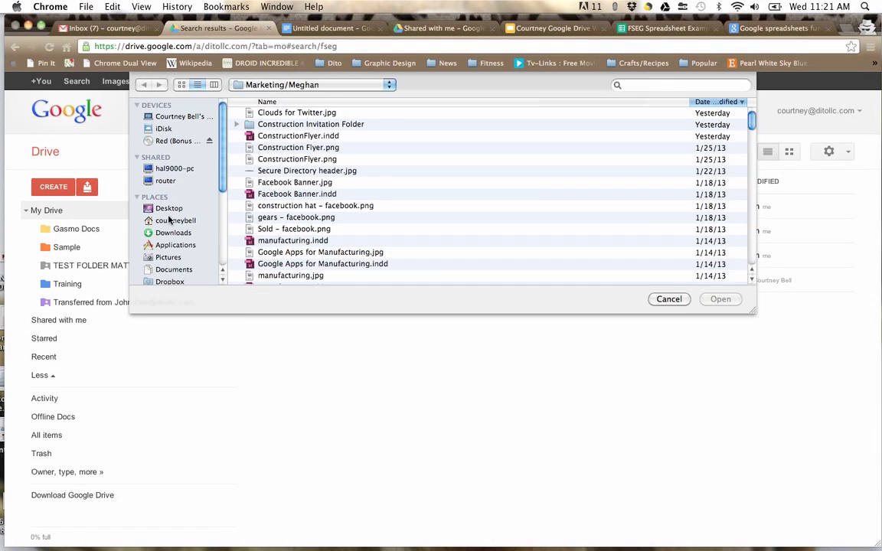
left_click(170, 269)
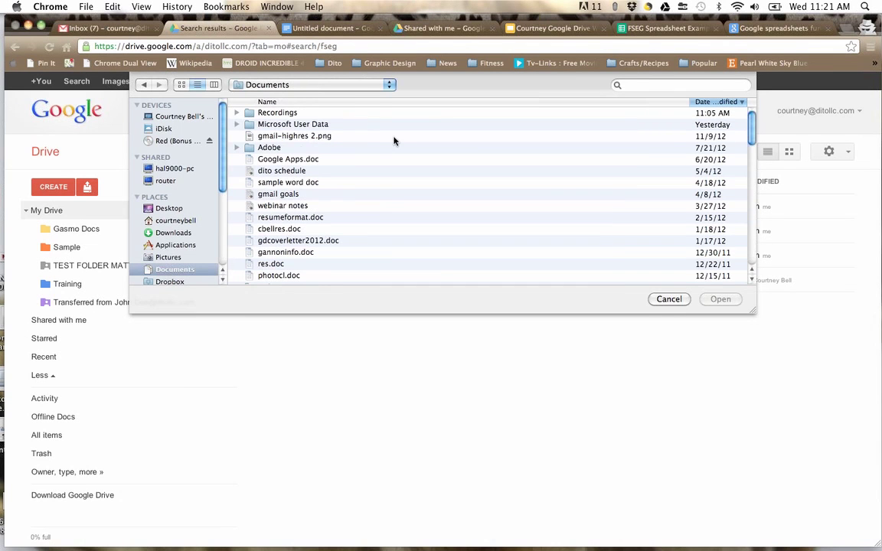
scroll(304, 200, "down", 1)
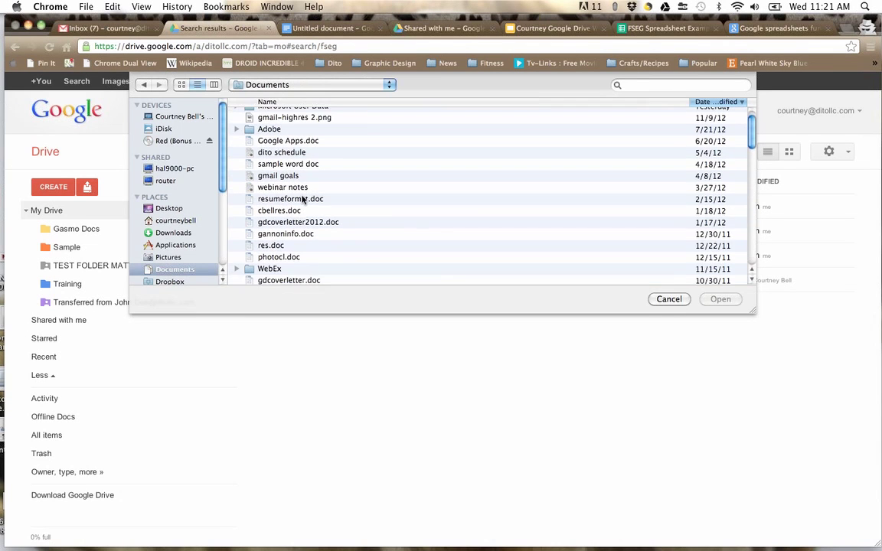
scroll(302, 199, "down", 5)
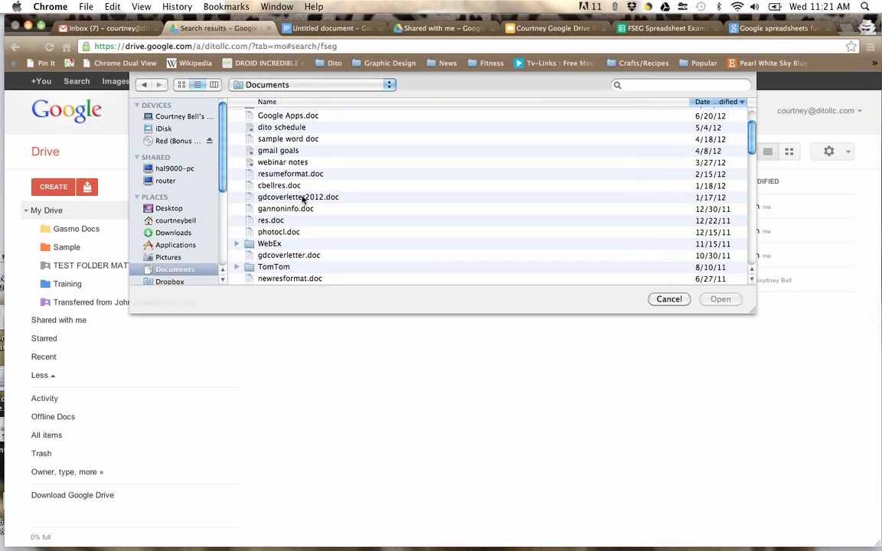
scroll(302, 199, "down", 5)
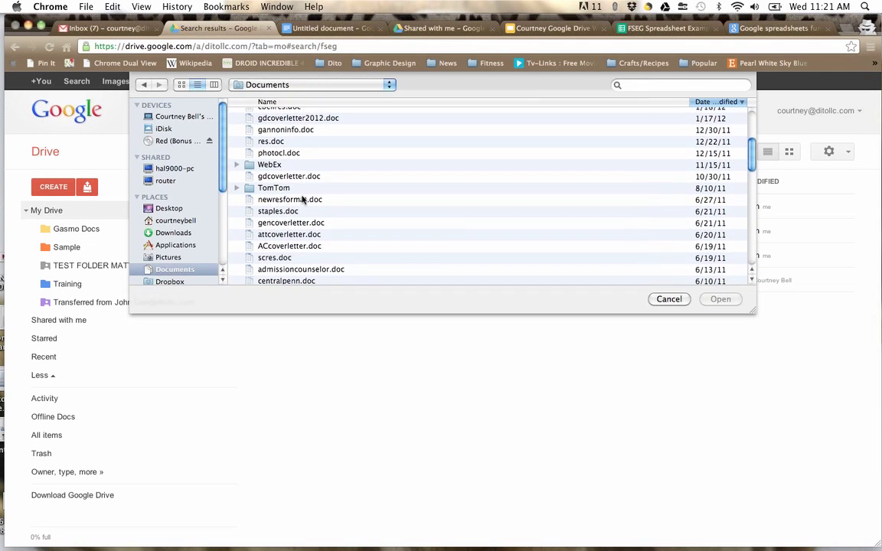
scroll(302, 199, "down", 8)
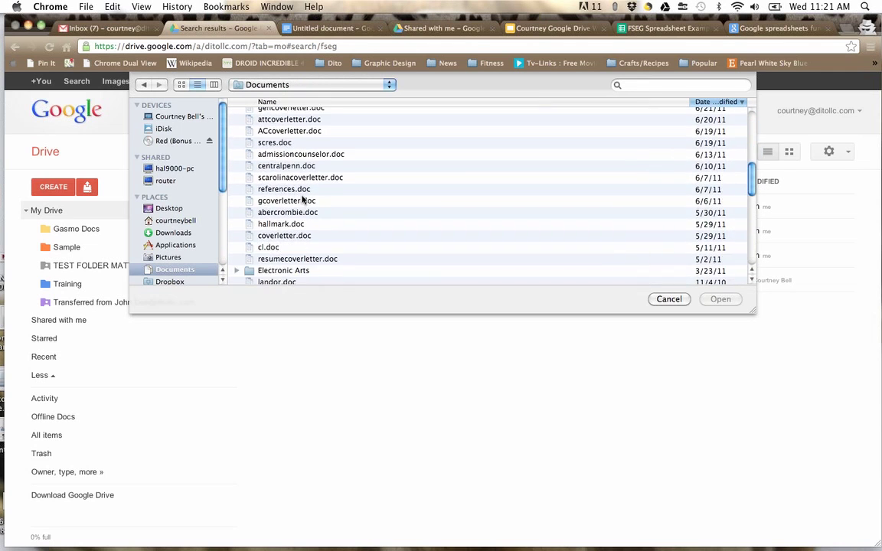
left_click(642, 86)
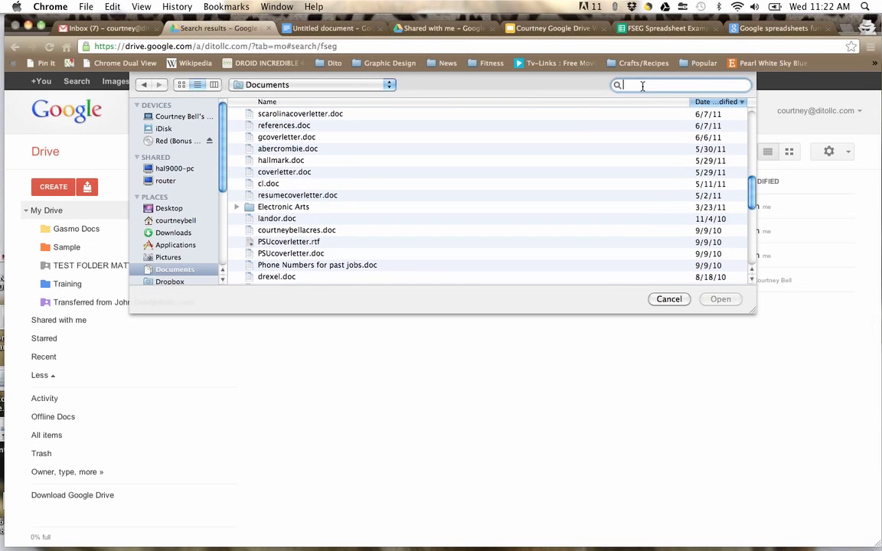
type("sample")
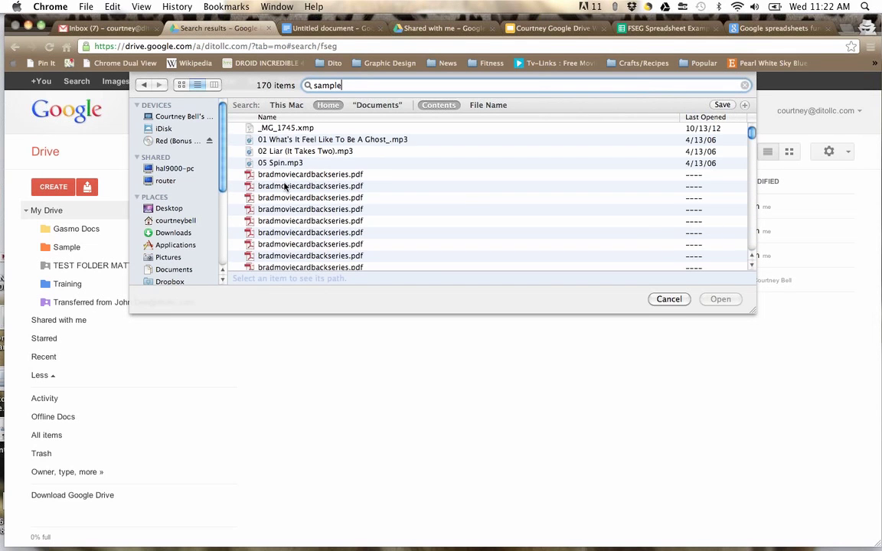
scroll(284, 187, "down", 8)
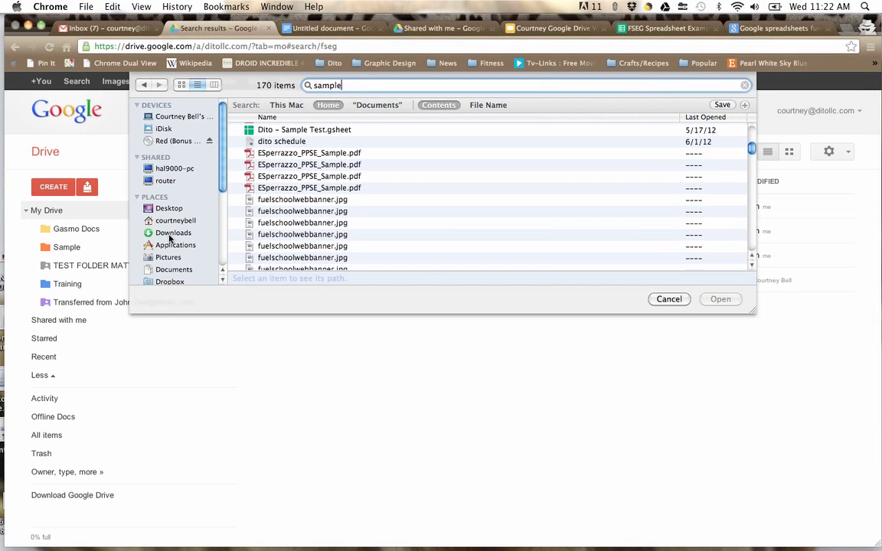
left_click(171, 271)
scroll(332, 191, "up", 5)
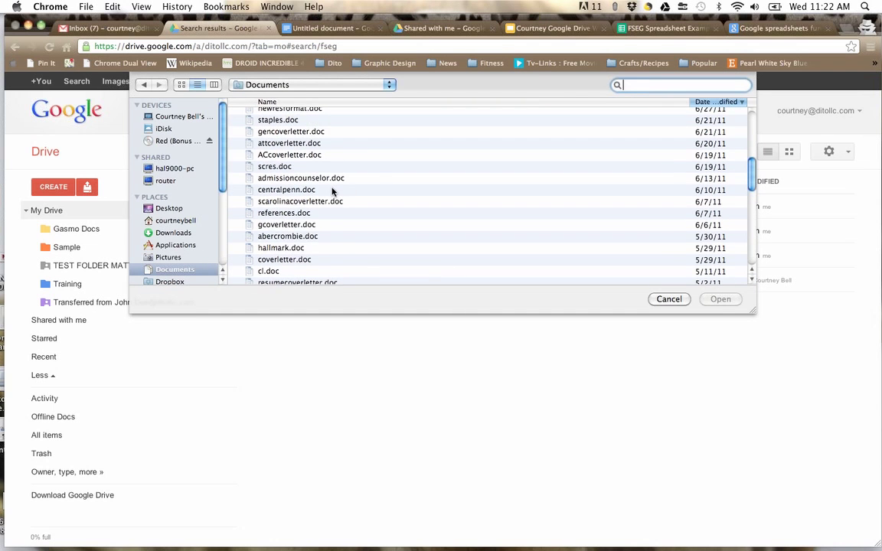
scroll(332, 191, "up", 10)
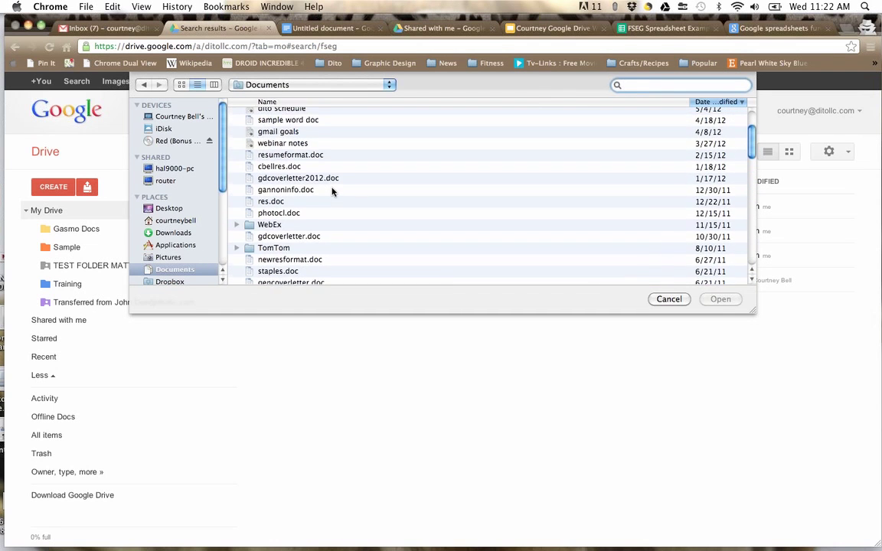
double_click(281, 171)
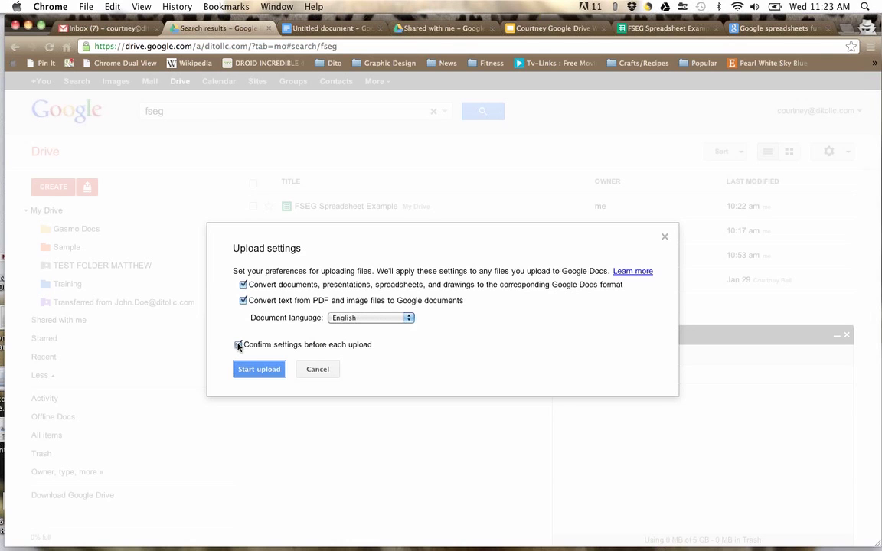
Step: Upload sample word doc.doc with both conversion options off, then view it in My Drive
left_click(243, 284)
left_click(243, 301)
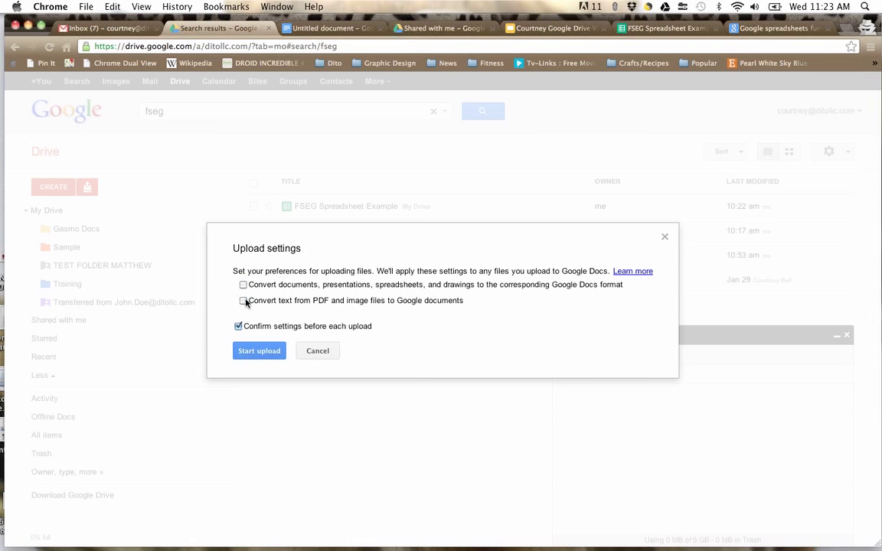
left_click(257, 351)
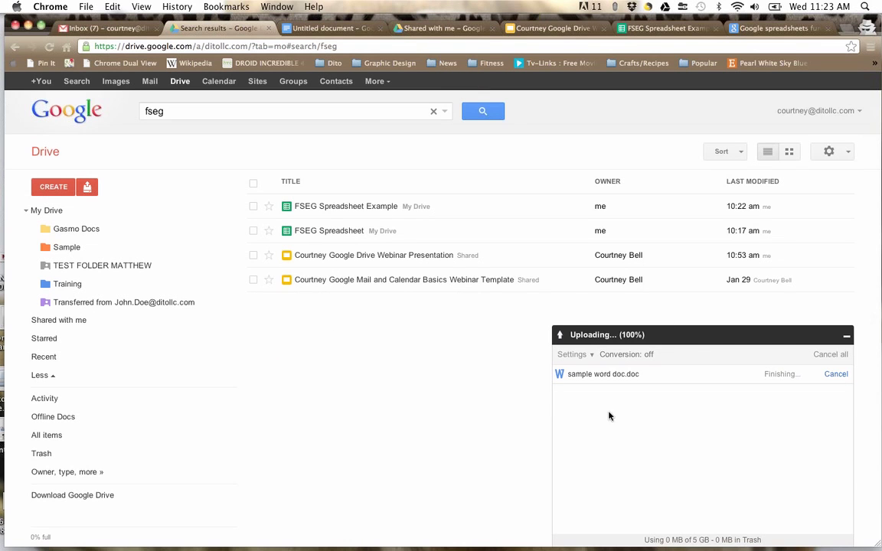
left_click(809, 112)
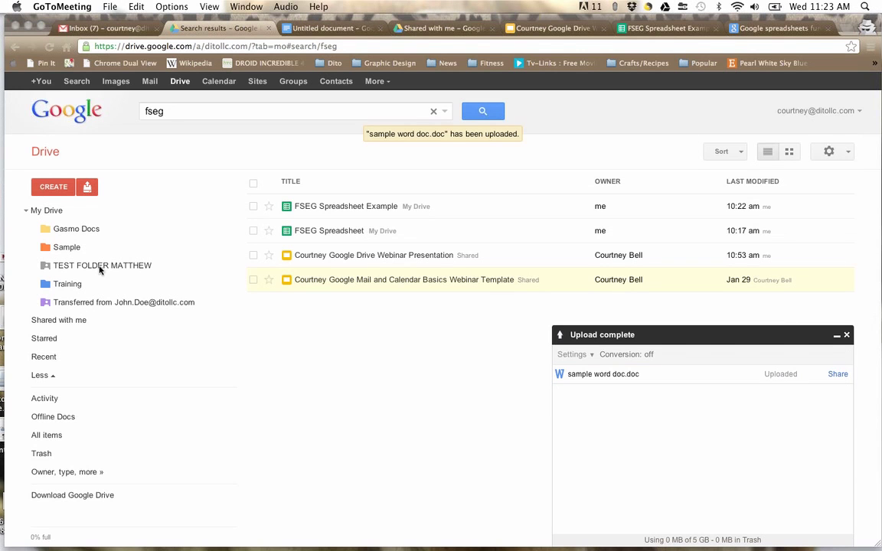
left_click(53, 213)
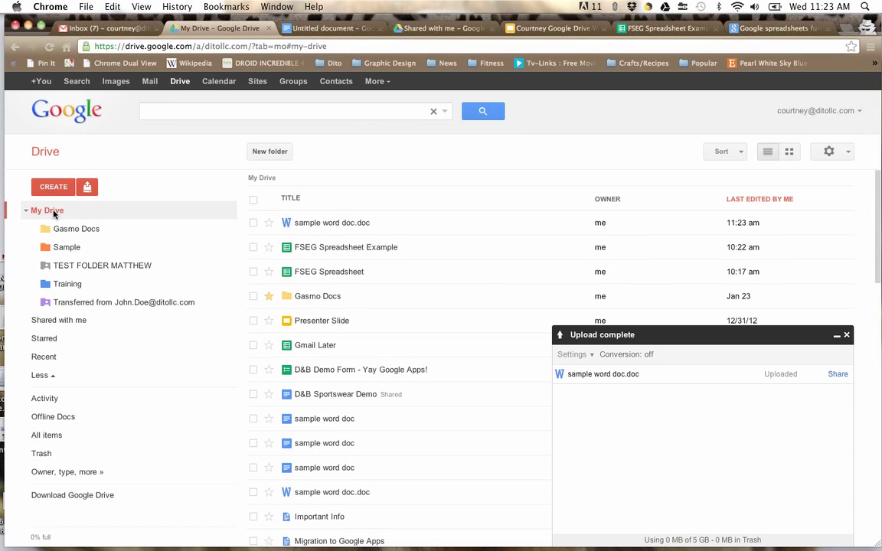
left_click(345, 224)
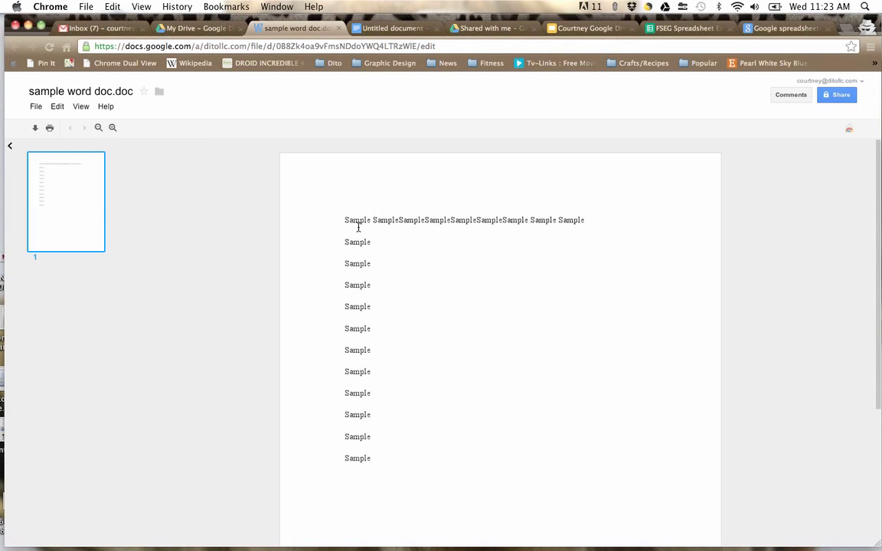
left_click(338, 28)
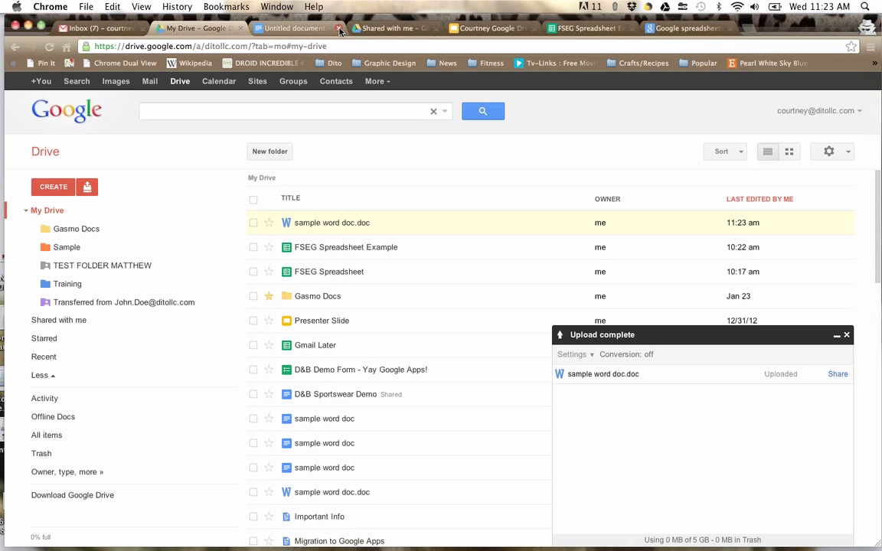
left_click(86, 187)
Step: Re-upload sample word doc with both conversion options on, retrying the failed conversion twice
left_click(100, 210)
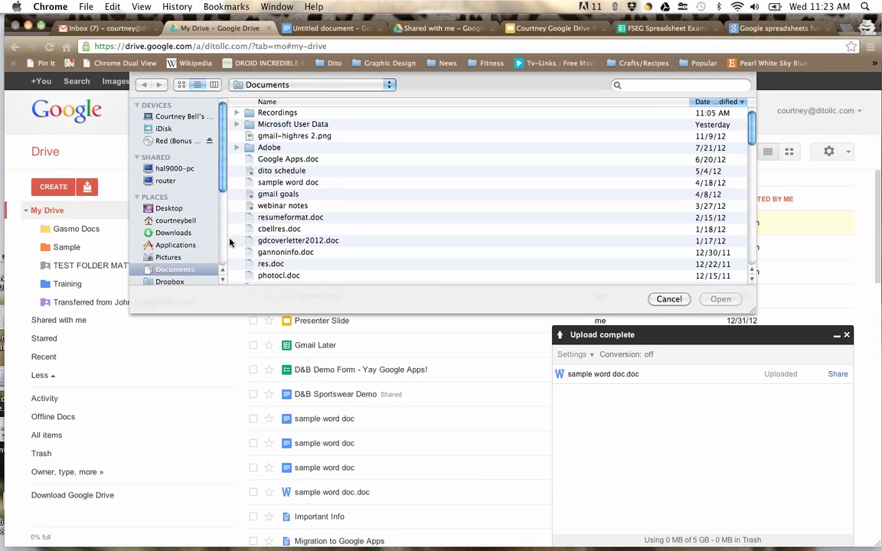
double_click(268, 181)
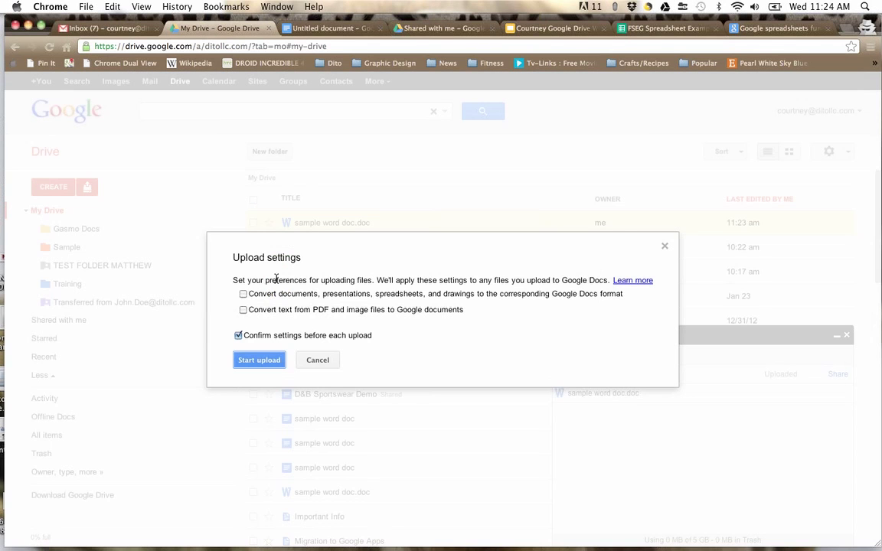
left_click(242, 294)
left_click(243, 309)
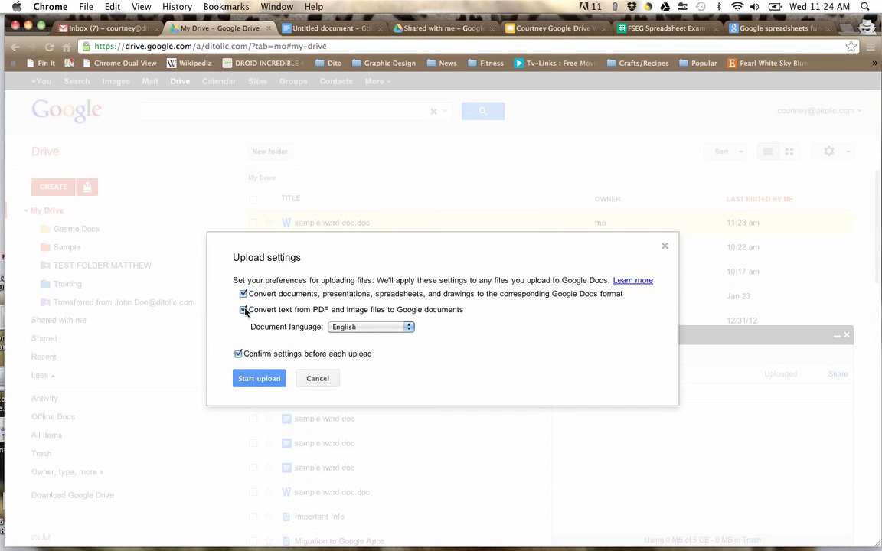
left_click(261, 378)
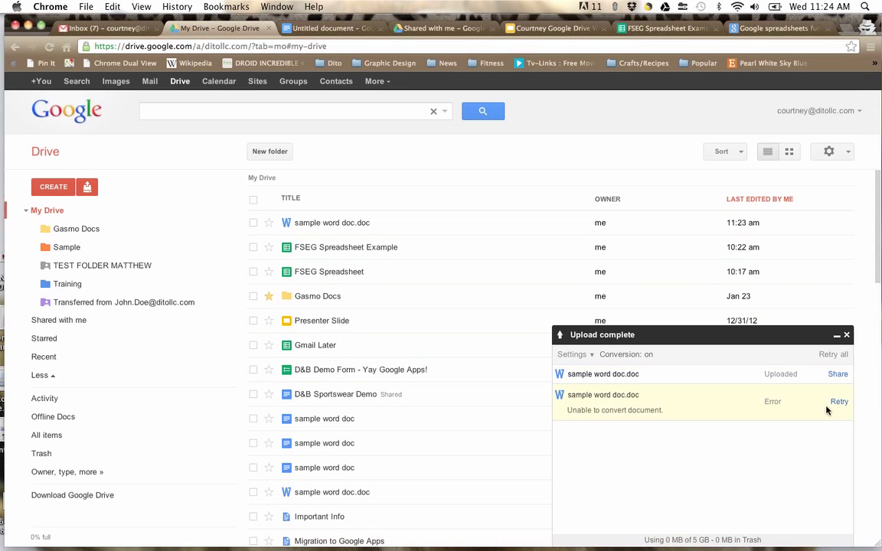
left_click(839, 403)
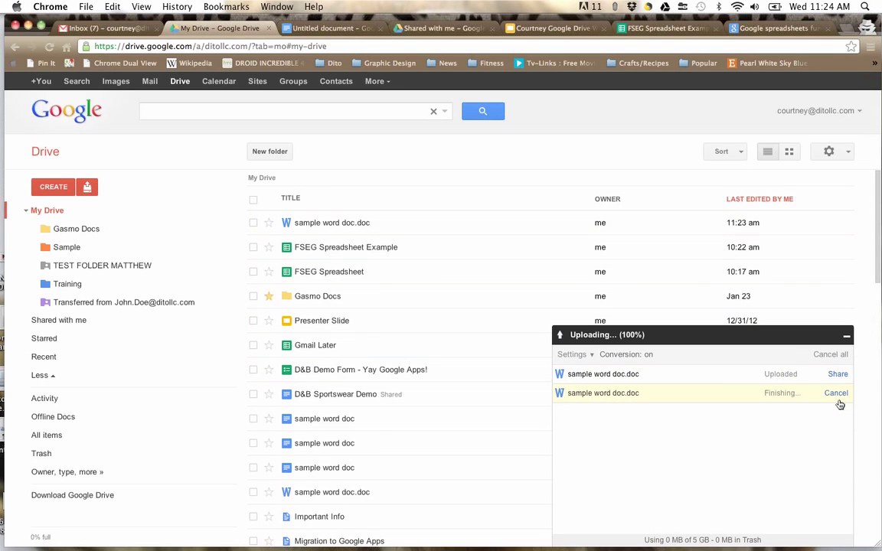
left_click(839, 403)
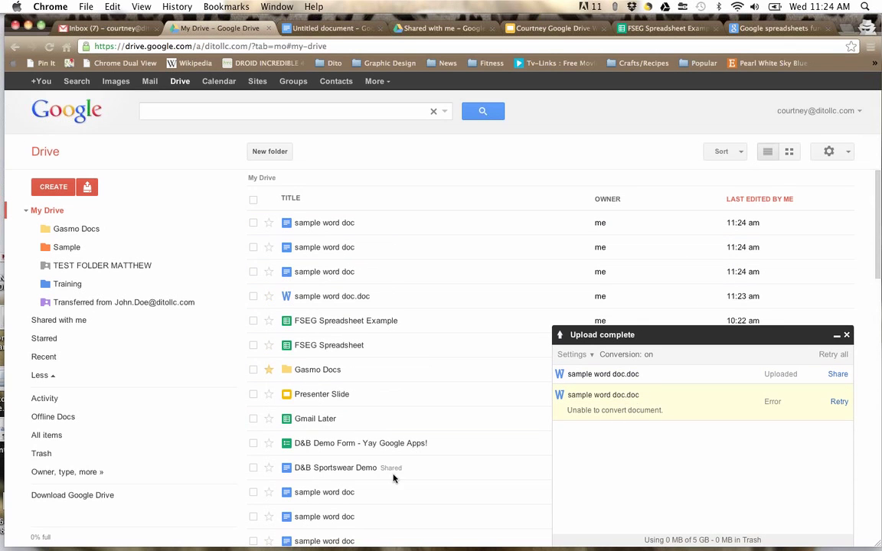
left_click(321, 228)
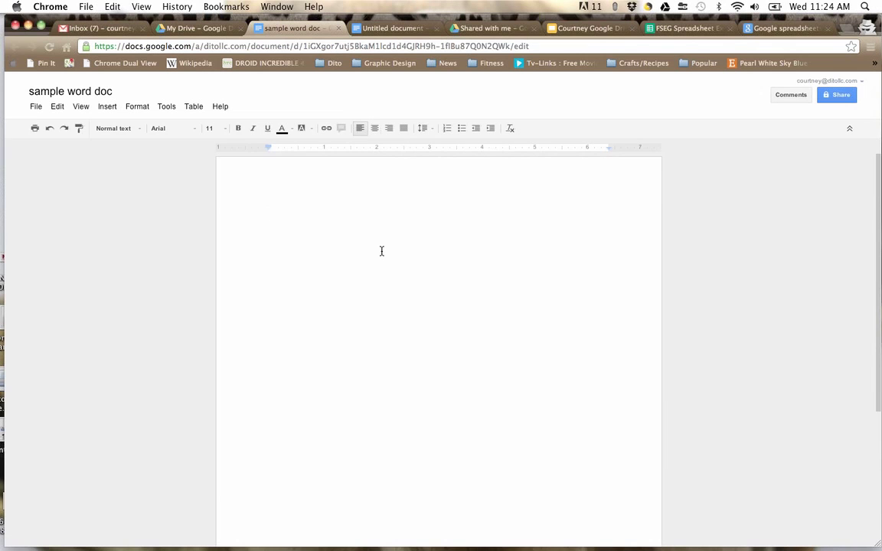
left_click(338, 29)
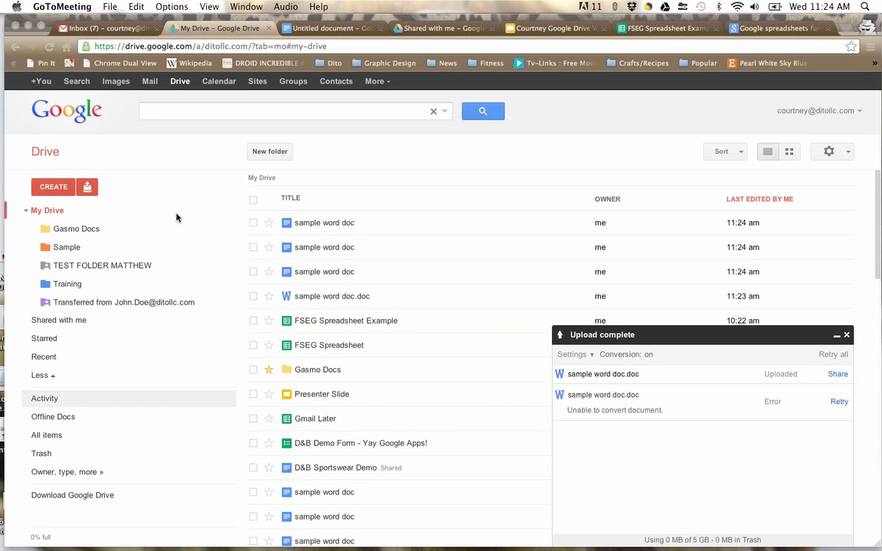
Step: Upload Google Apps.doc from Documents with conversion to Google Docs format enabled
left_click(86, 189)
left_click(100, 211)
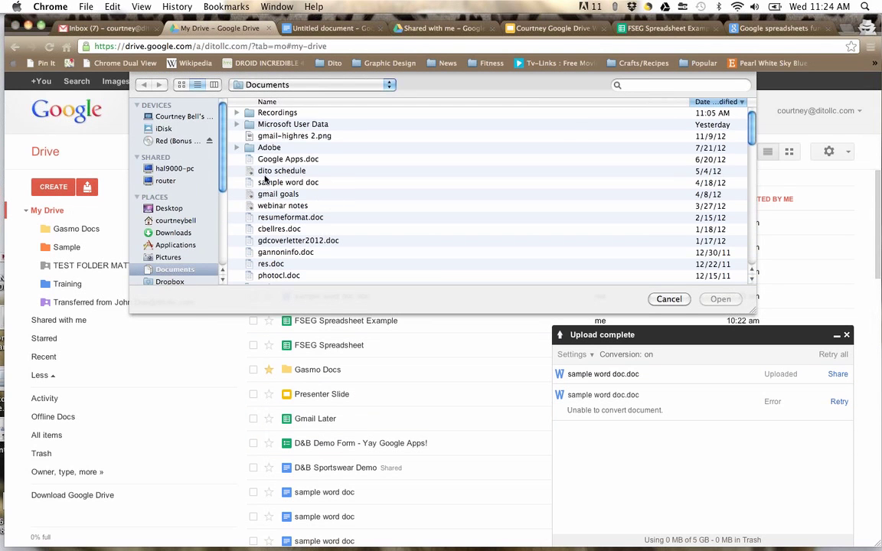
left_click(274, 159)
double_click(273, 159)
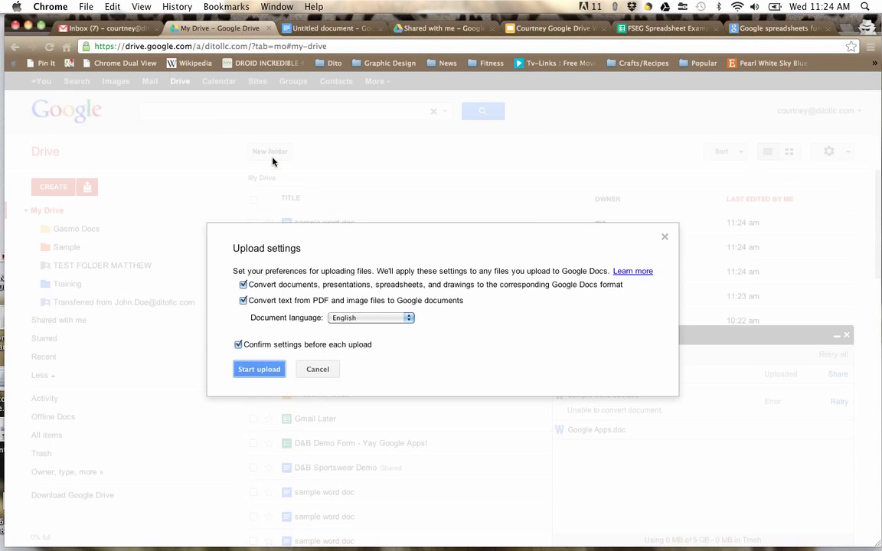
left_click(262, 369)
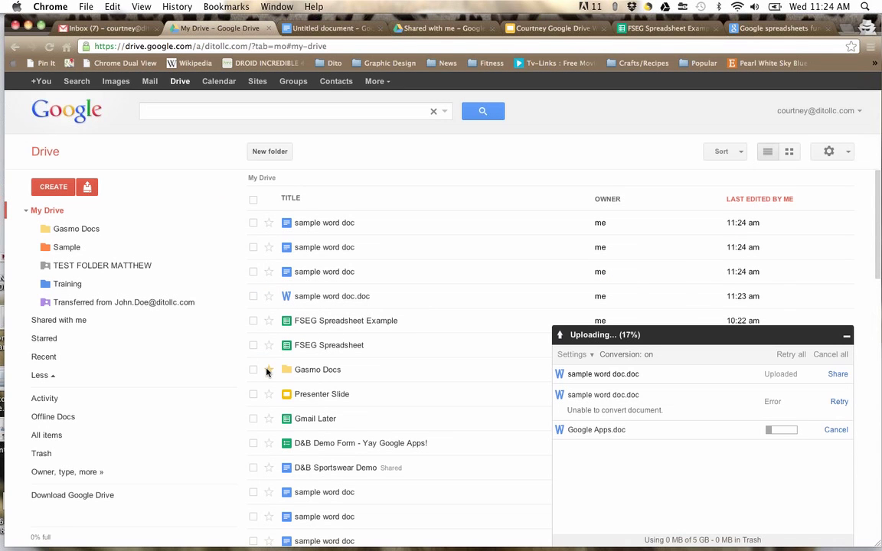
left_click(267, 370)
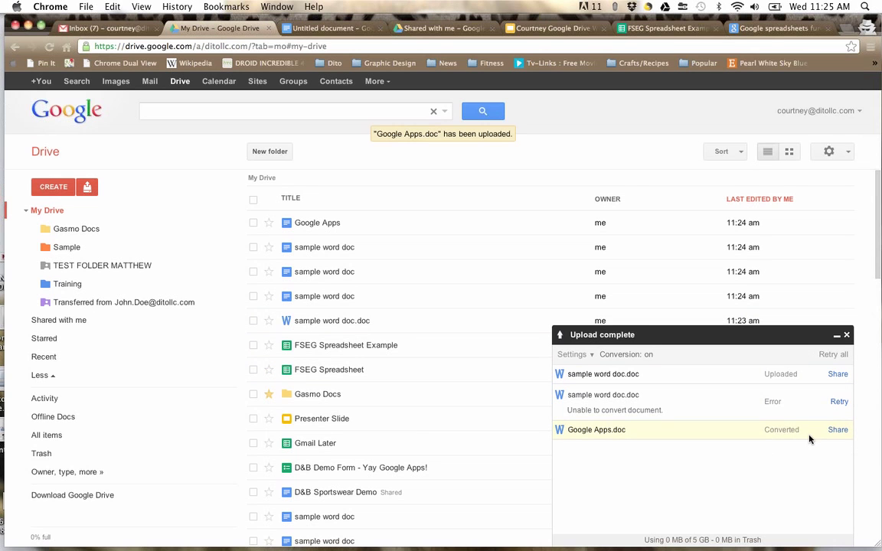
Step: Open the converted Google Apps document and inspect its bullet list, Google logo and cloud image
left_click(310, 227)
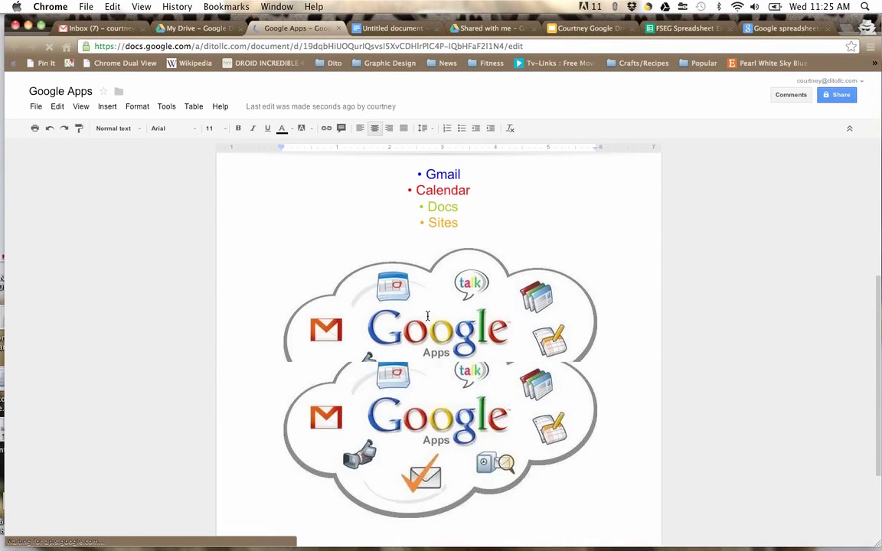
scroll(427, 316, "down", 2)
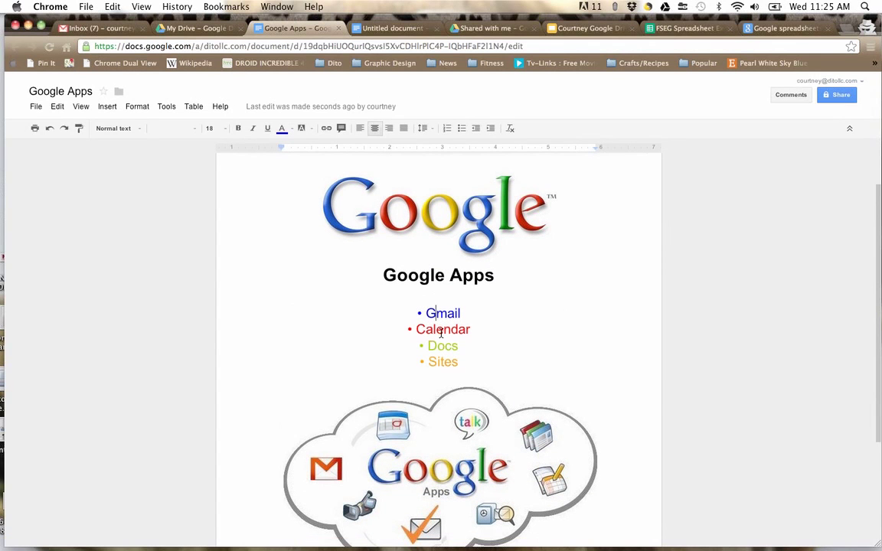
left_click(441, 357)
left_click(380, 218)
scroll(366, 421, "down", 2)
left_click(406, 469)
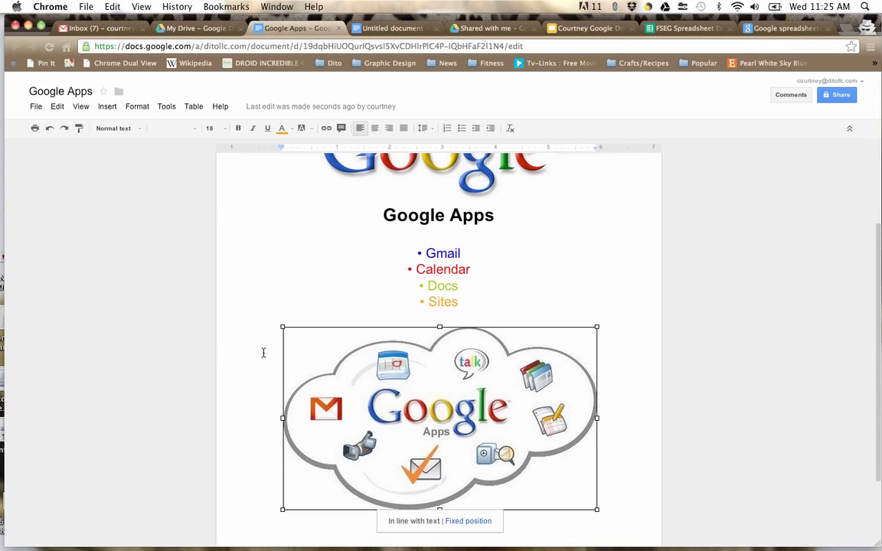
scroll(222, 355, "up", 3)
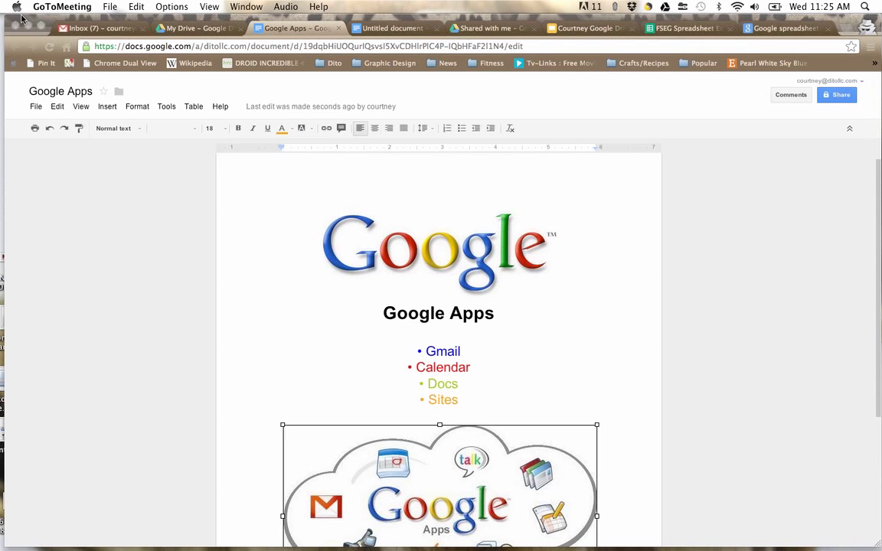
Step: Open the local synced Google Drive folder in Finder and move its window up-left
left_click(665, 8)
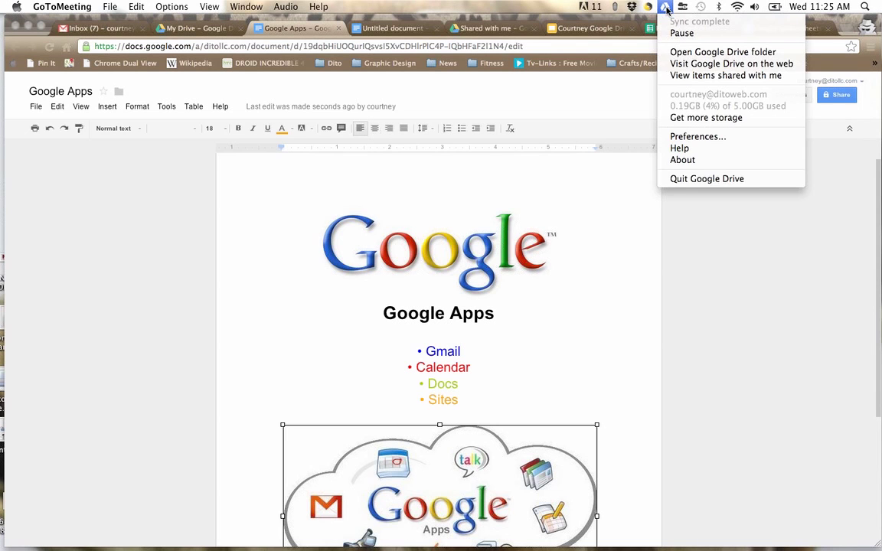
left_click(683, 52)
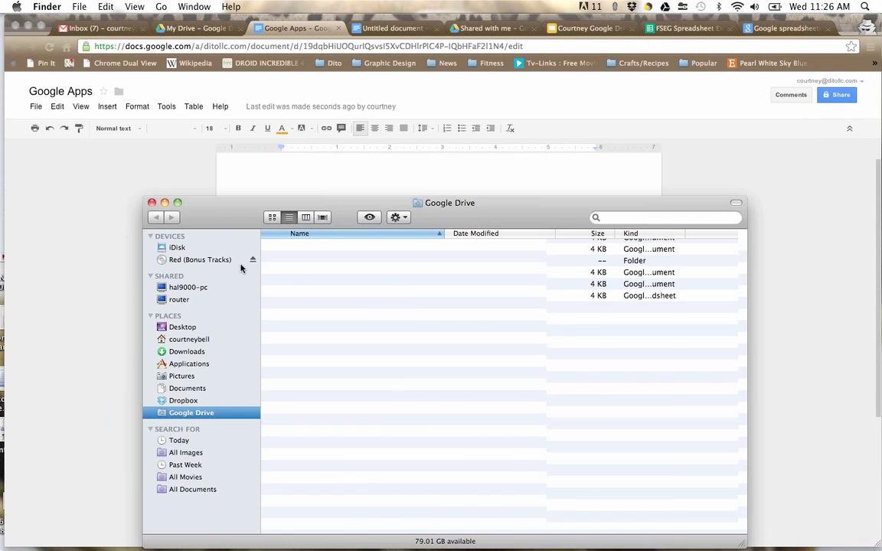
left_click_drag(229, 211, 154, 104)
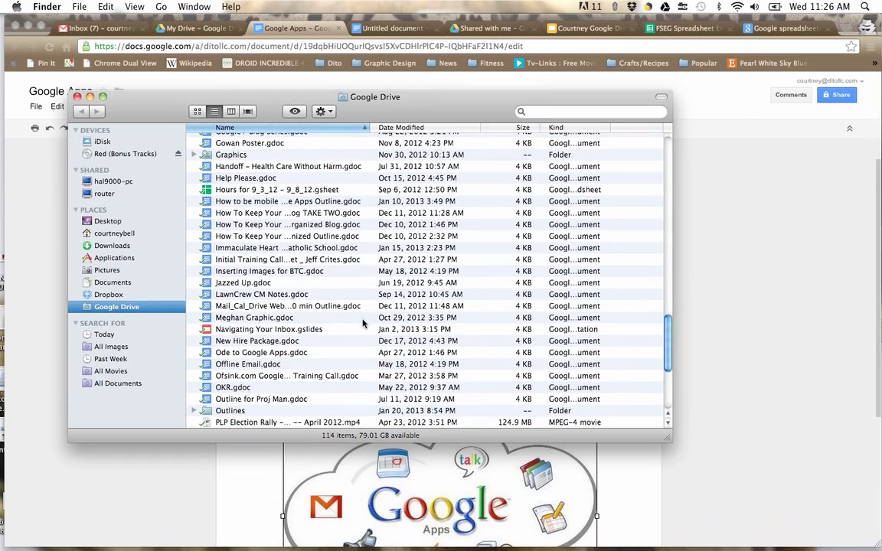
Step: Scroll through the synced .gdoc, .gsheet and .gslides items, then minimize Chrome
scroll(363, 323, "up", 20)
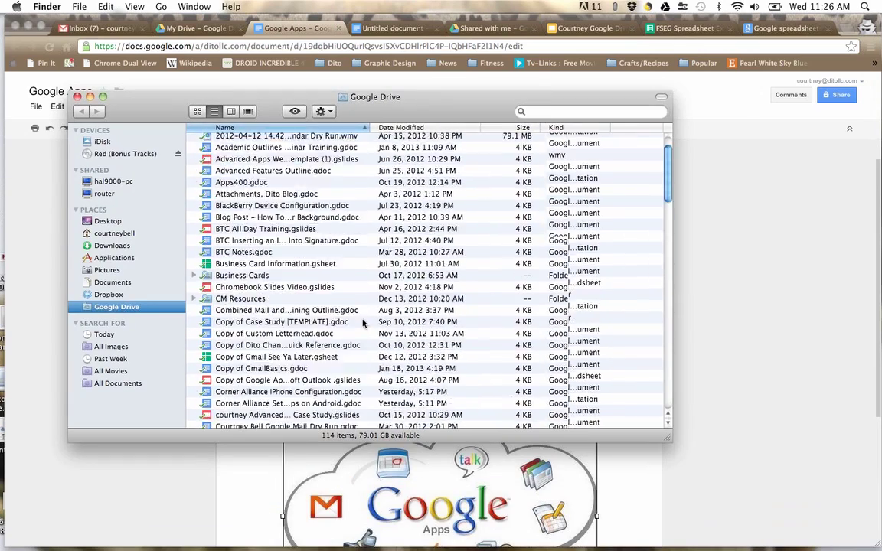
scroll(364, 306, "down", 15)
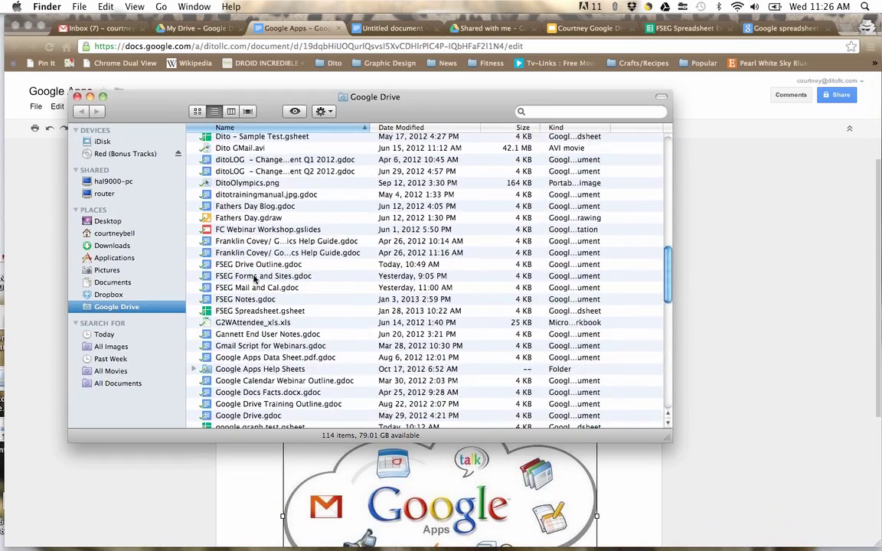
scroll(193, 306, "down", 5)
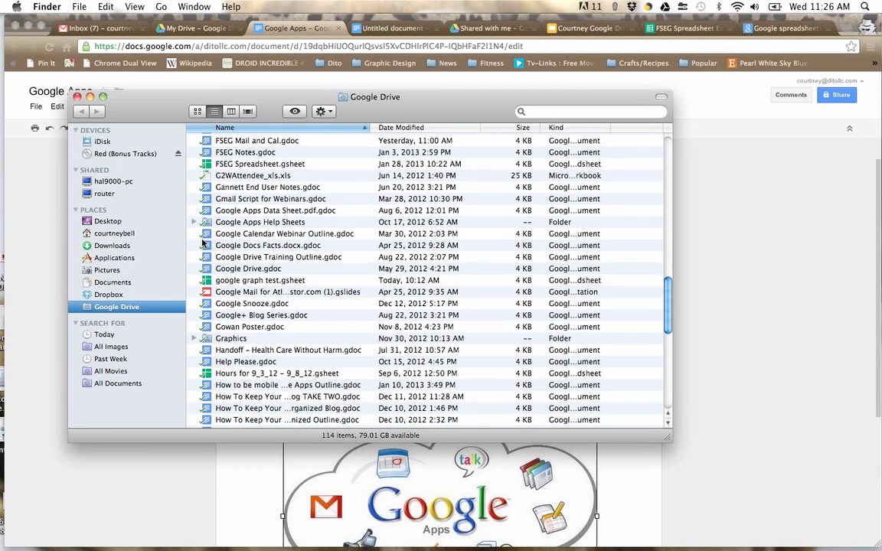
scroll(204, 240, "down", 1)
scroll(204, 239, "down", 10)
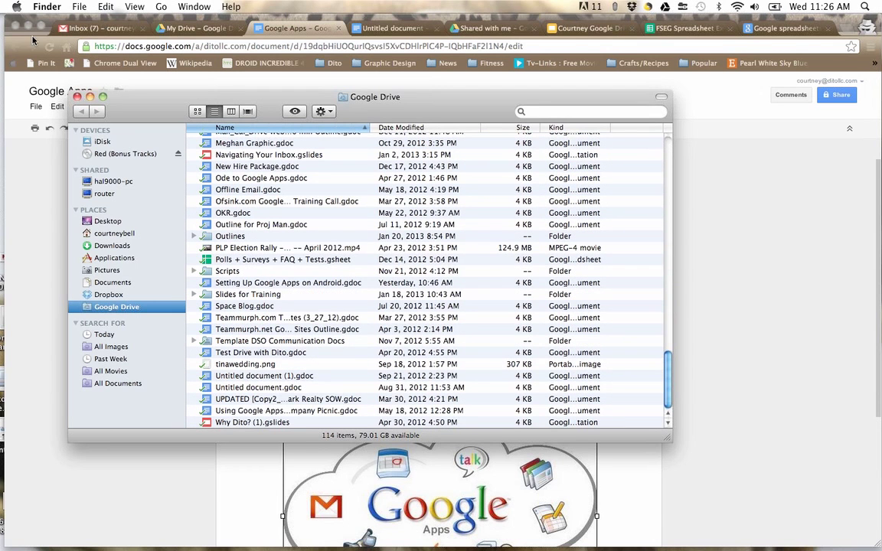
left_click(29, 27)
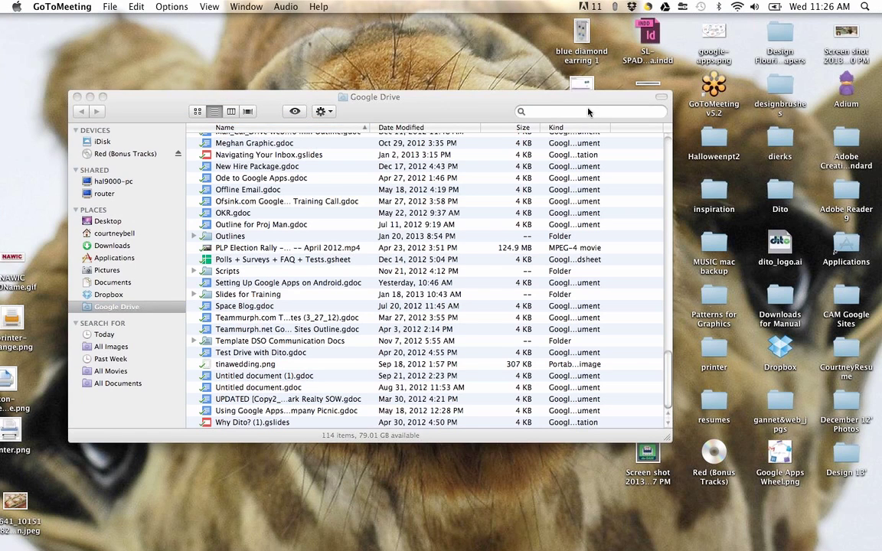
Step: Add the desktop 'inspiration' folder to the Finder Google Drive folder and check that 24 files are syncing
left_click_drag(486, 105, 381, 68)
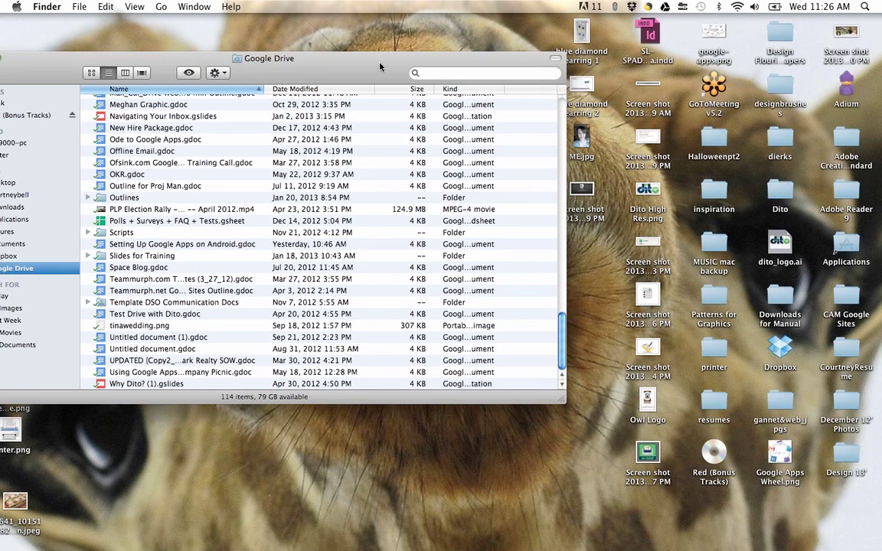
left_click(710, 198)
left_click(710, 197)
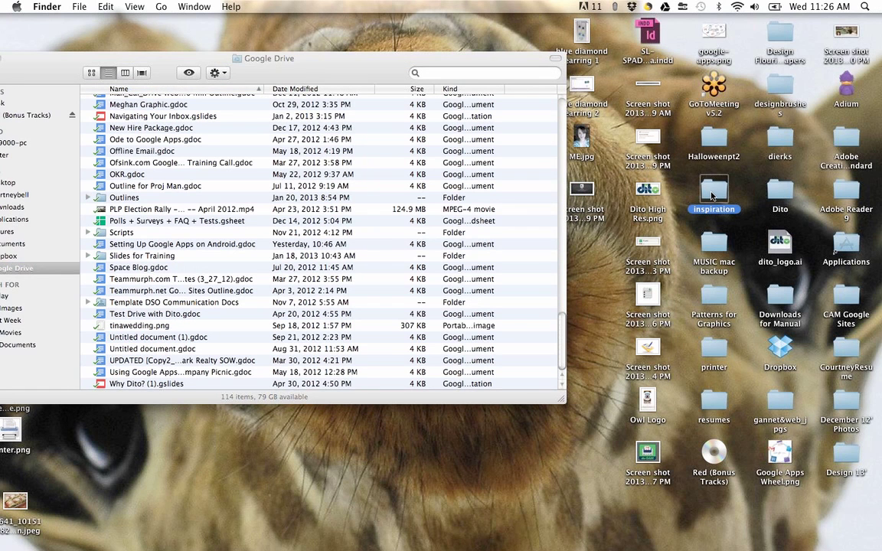
left_click(461, 117)
key("ctrl+Left")
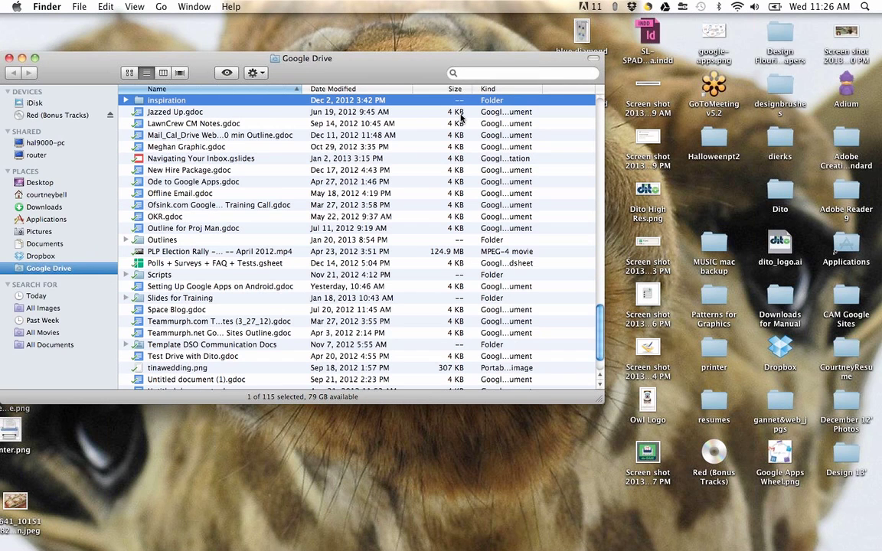
left_click(663, 7)
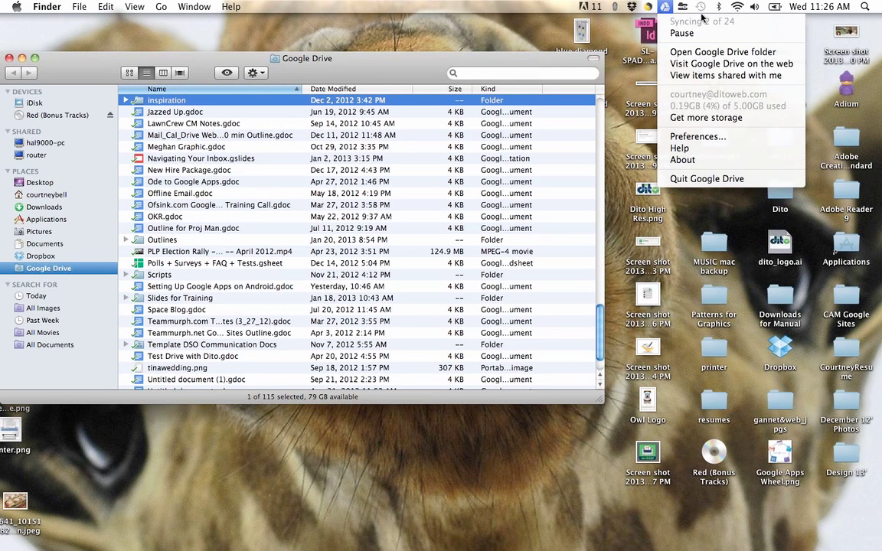
Step: Dismiss the sync list, select the Polls + Surveys + FAQ + Tests spreadsheet, and close the Drive folder window
left_click(379, 79)
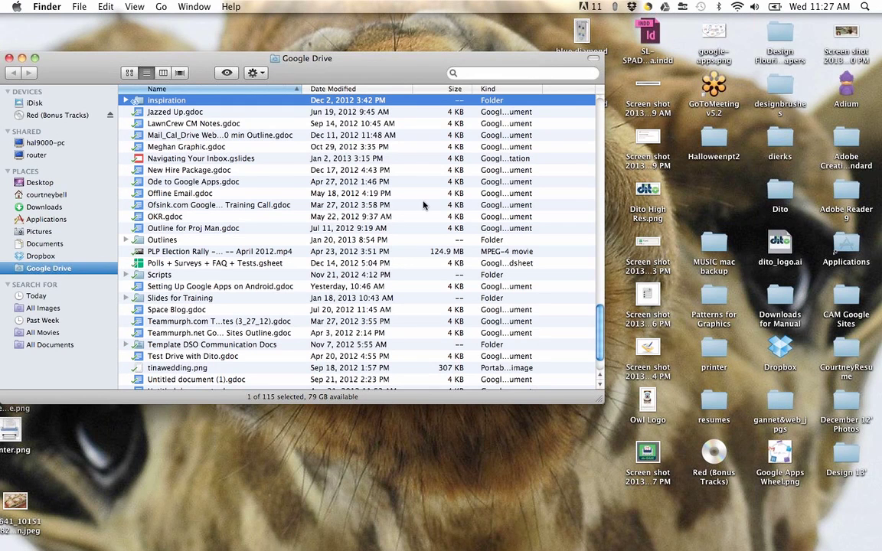
left_click(181, 263)
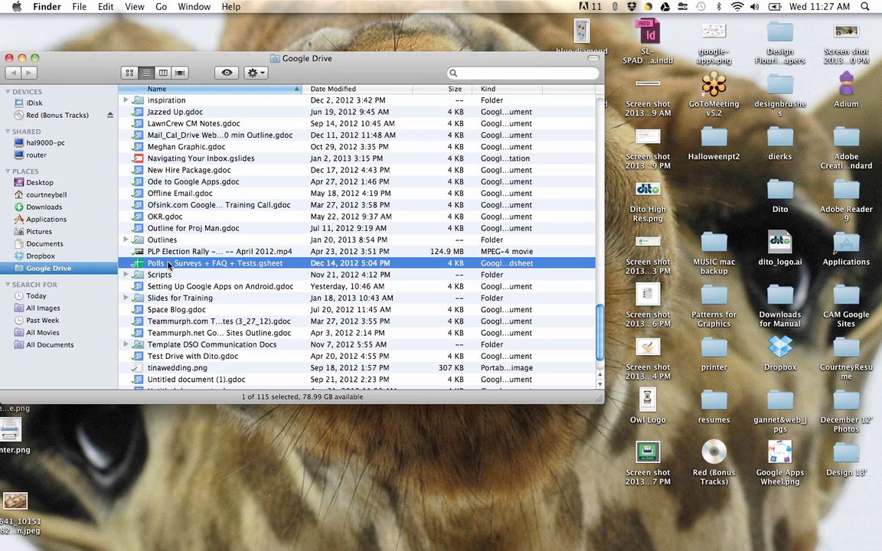
left_click(9, 57)
Step: Restore Chrome, close the Google Apps document and return to My Drive's list with its upload summary
mouse_move(695, 548)
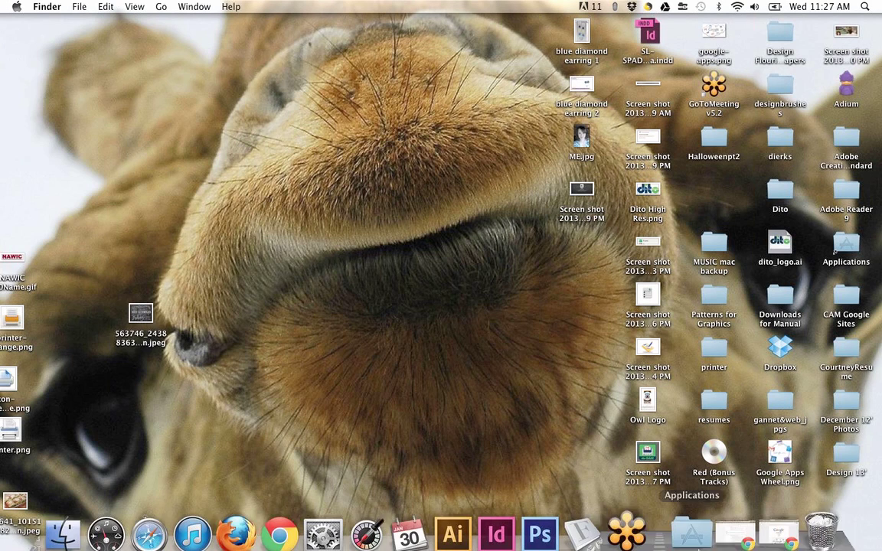
left_click(772, 528)
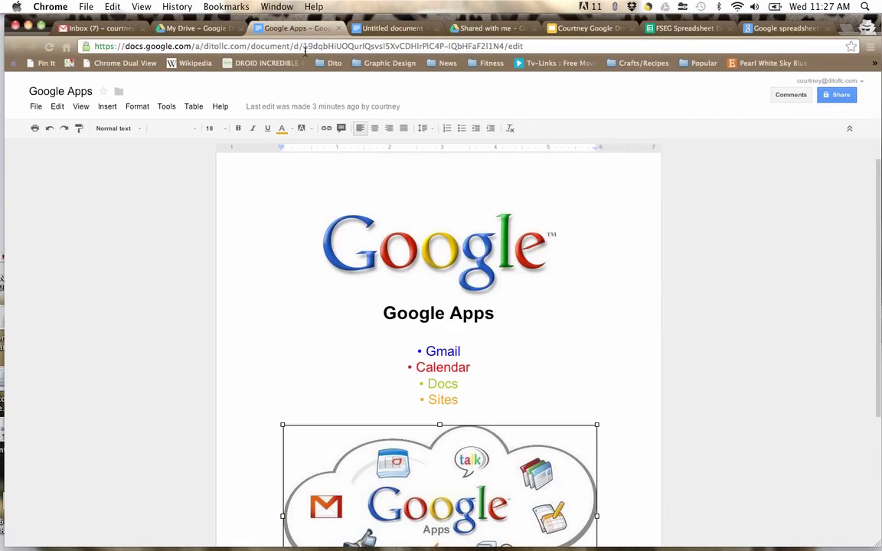
left_click(338, 28)
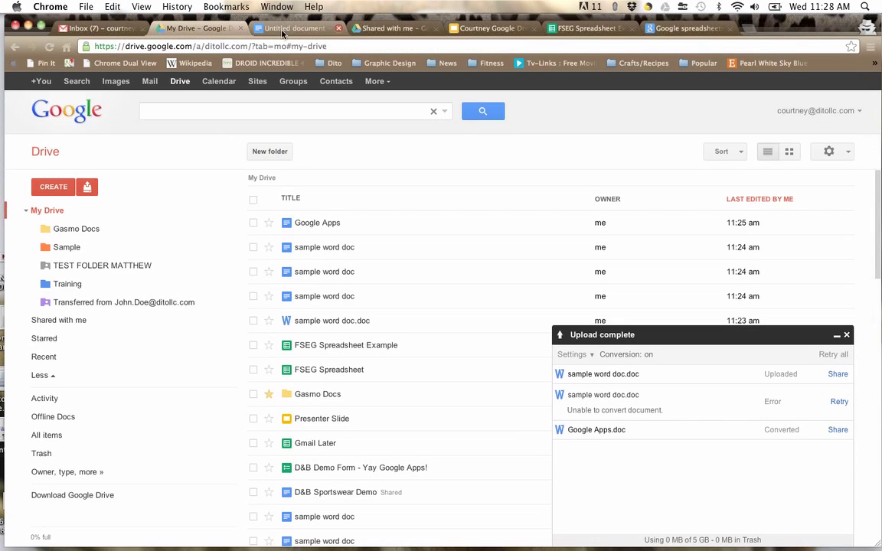
left_click(59, 211)
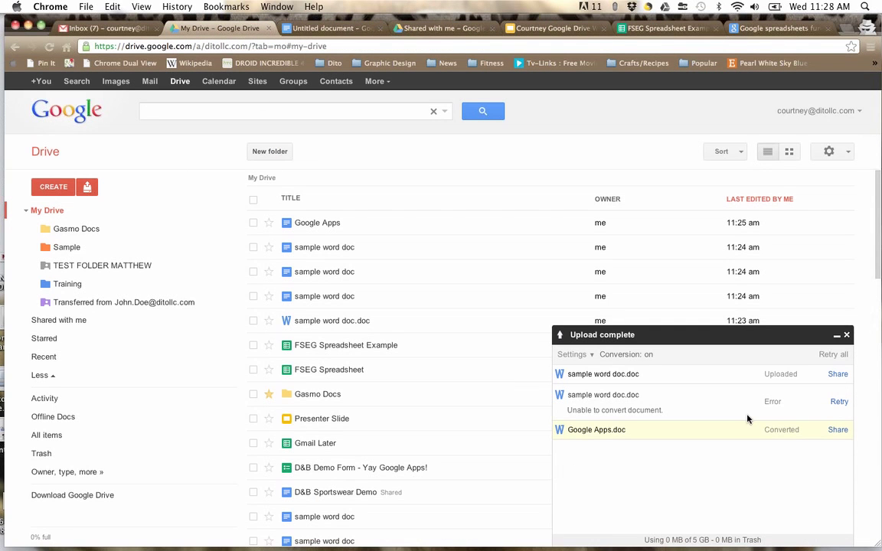
left_click(808, 248)
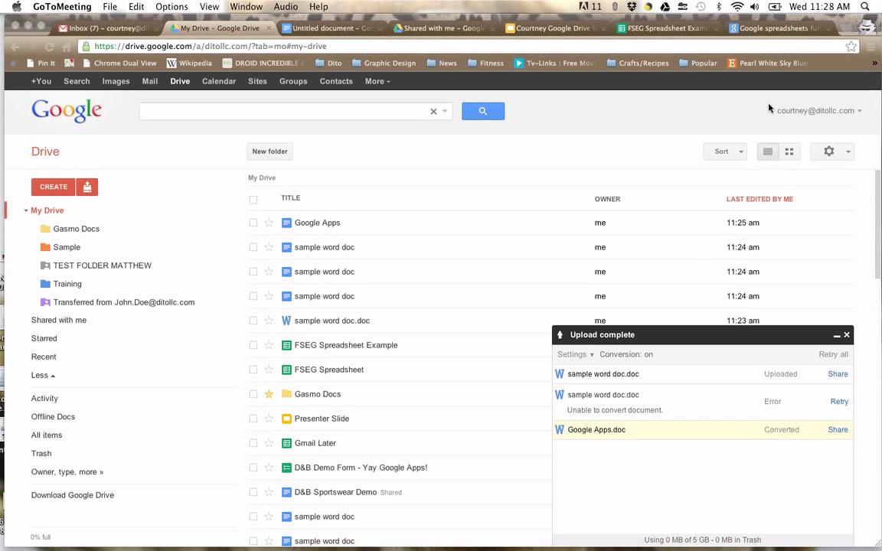
left_click(837, 336)
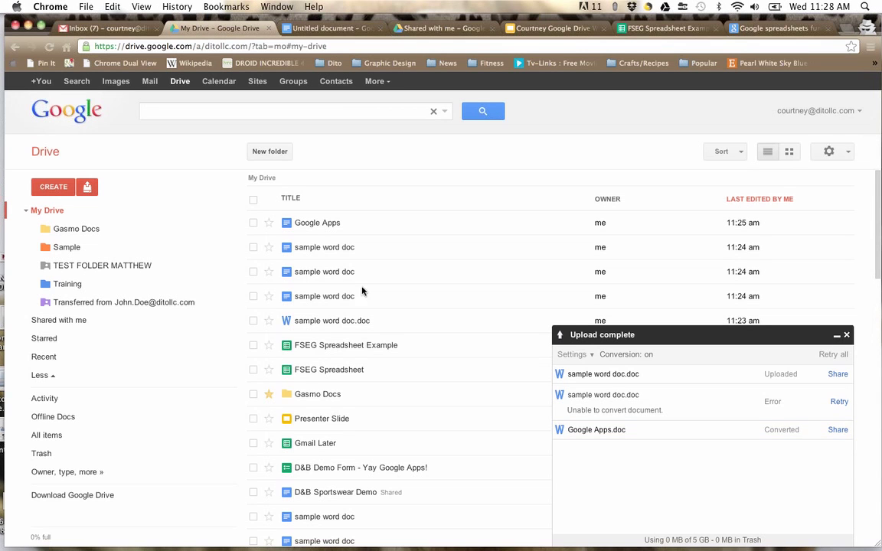
Step: Close the Upload complete panel and sort My Drive by Last modified, scrolling through the results
left_click(846, 334)
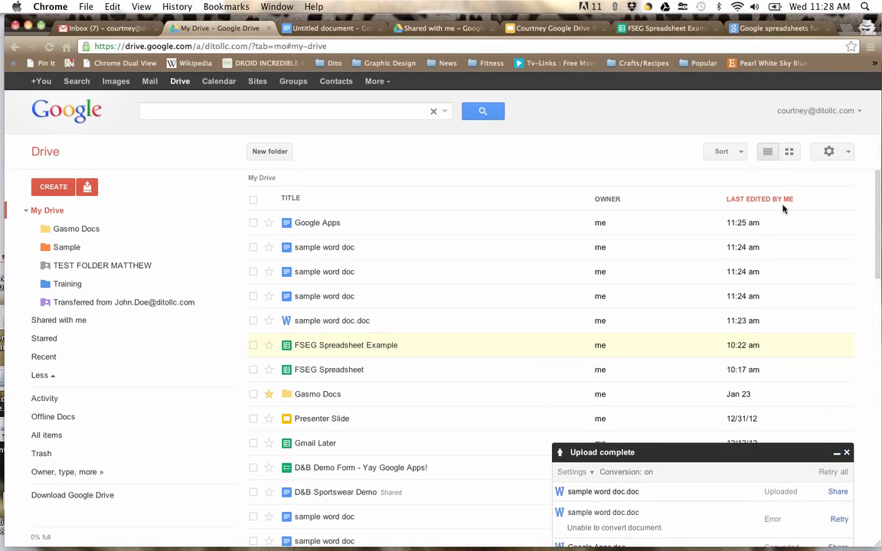
left_click(723, 153)
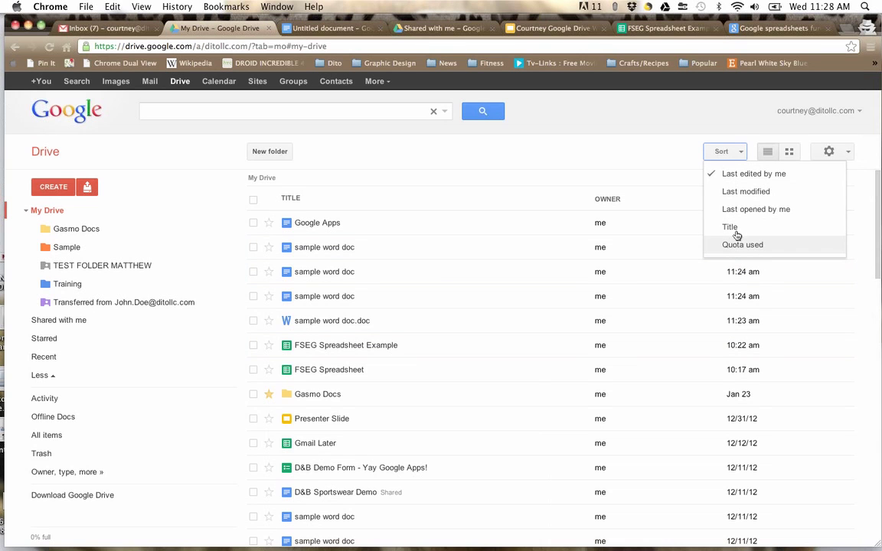
left_click(743, 195)
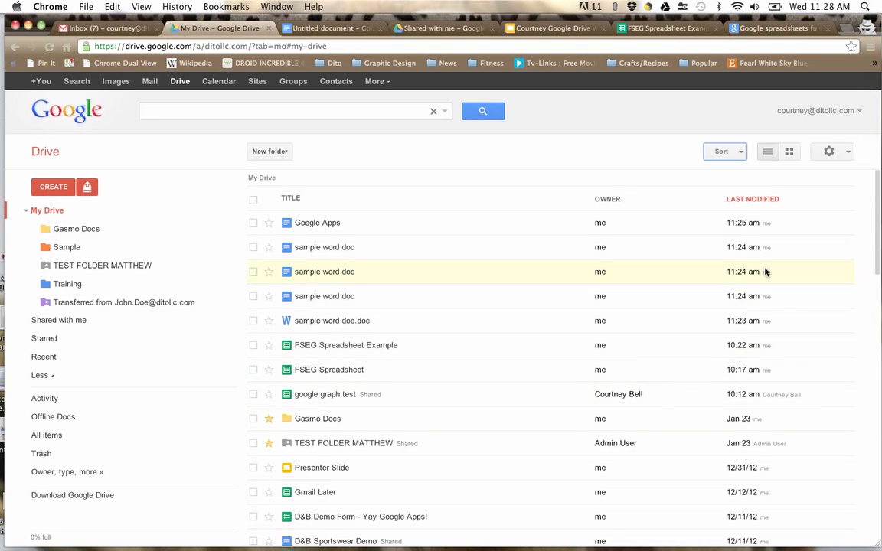
scroll(768, 404, "down", 3)
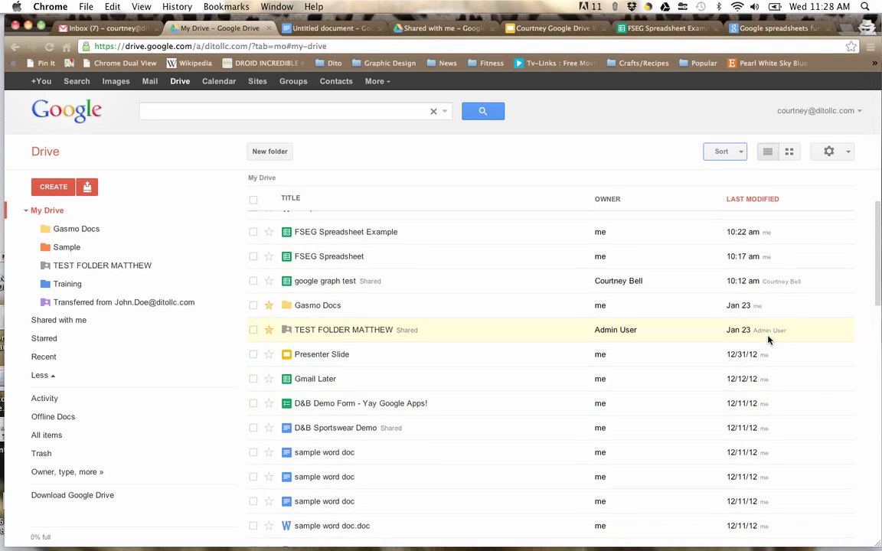
scroll(768, 340, "down", 10)
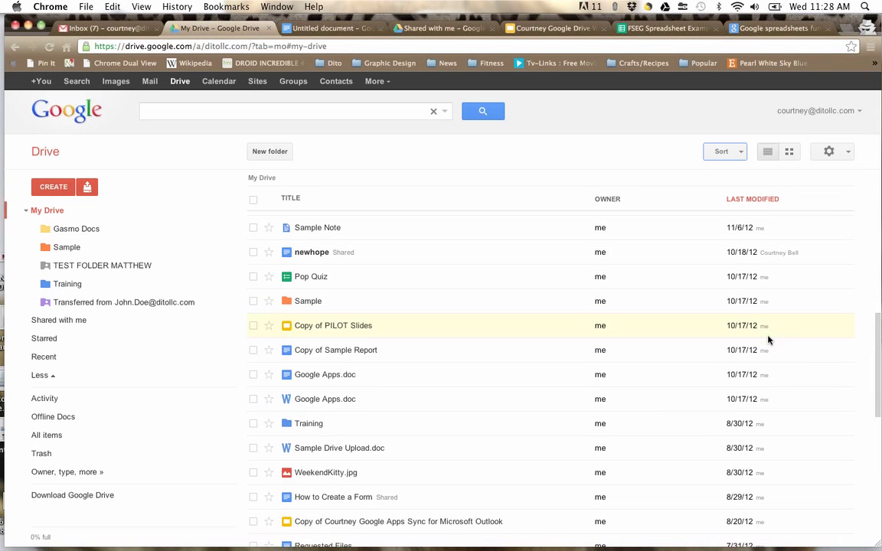
scroll(759, 267, "down", 1)
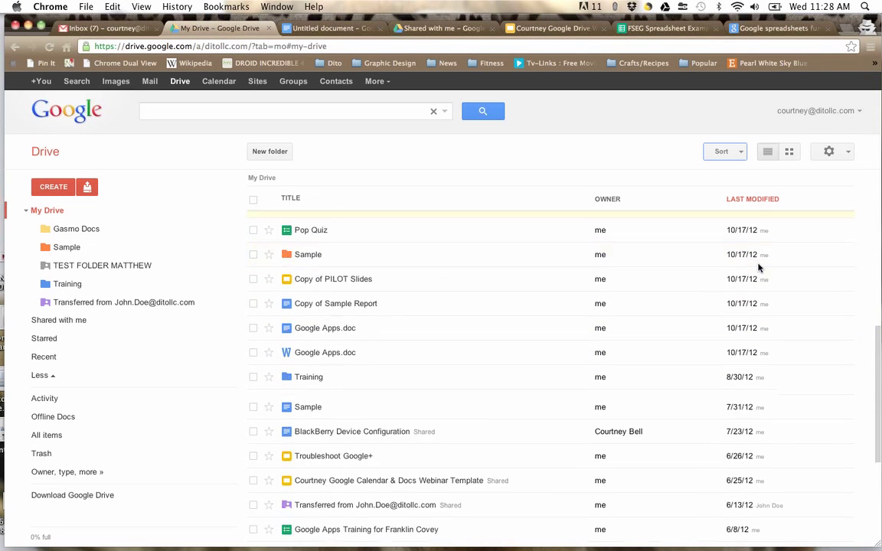
scroll(758, 268, "down", 5)
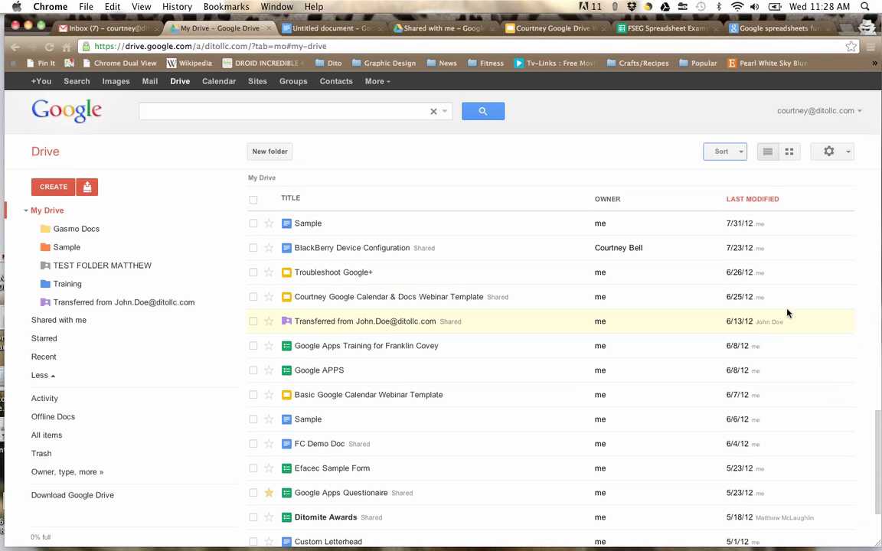
scroll(754, 335, "up", 15)
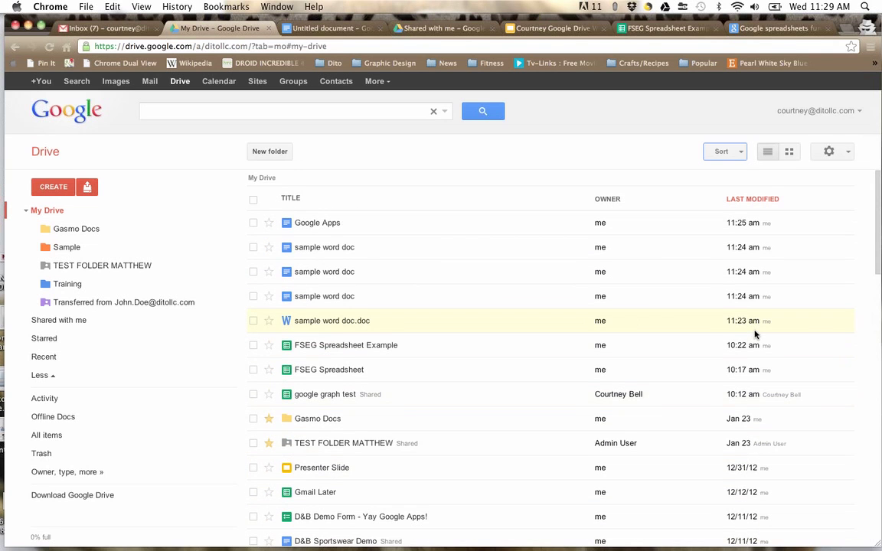
left_click(720, 151)
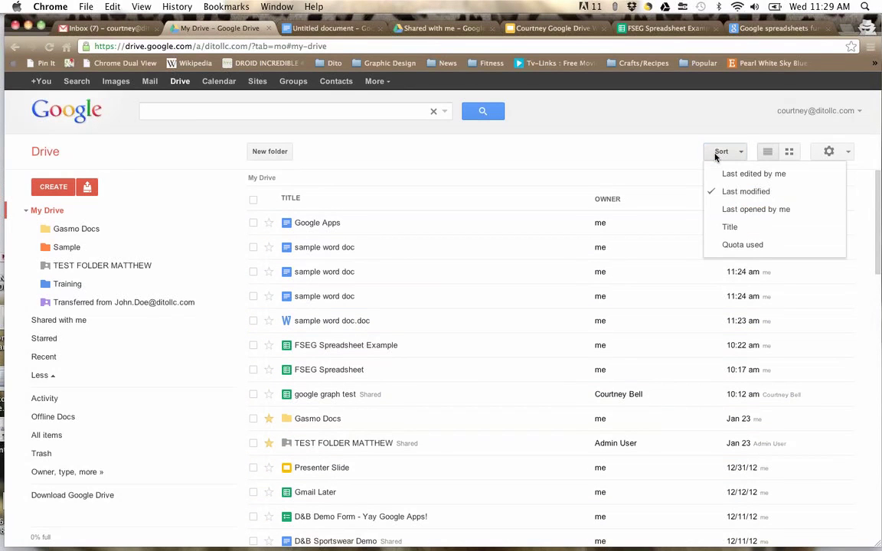
Step: Sort files by Quota used to compare sizes, then re-sort by Last edited by me
left_click(733, 244)
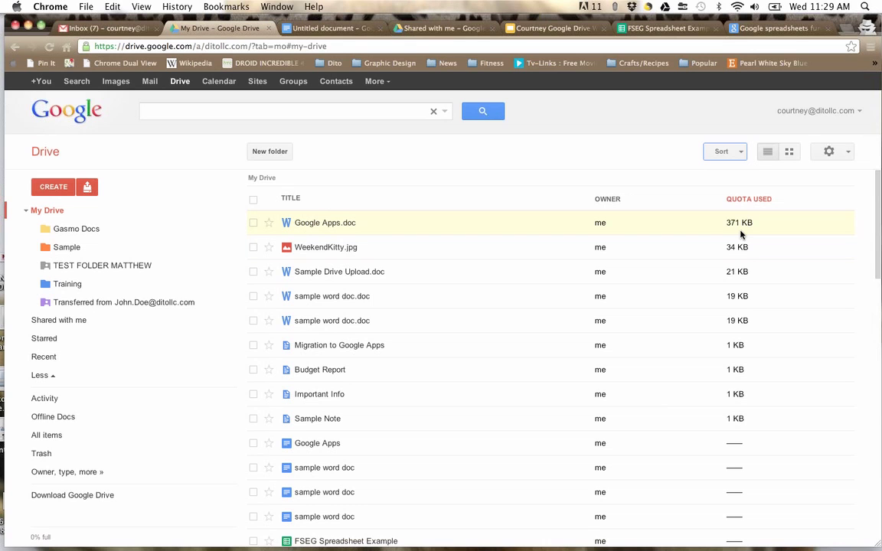
left_click(728, 152)
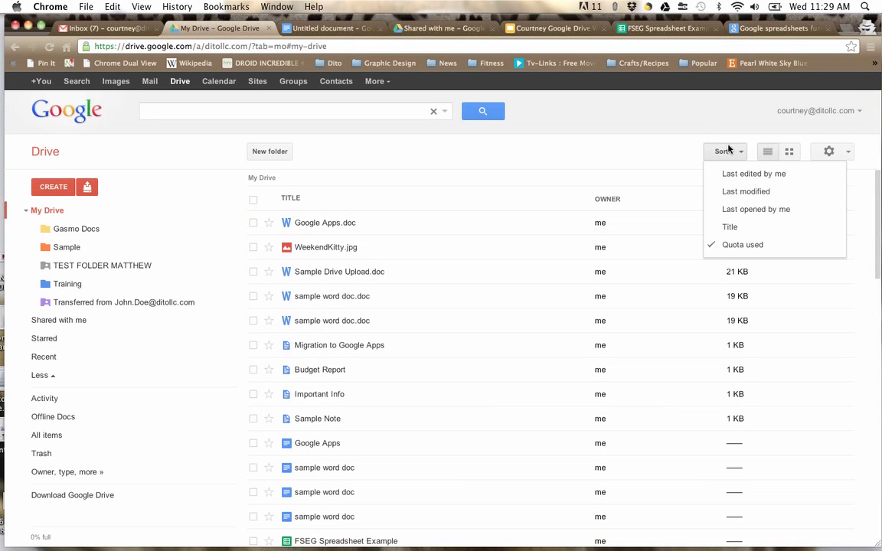
left_click(733, 176)
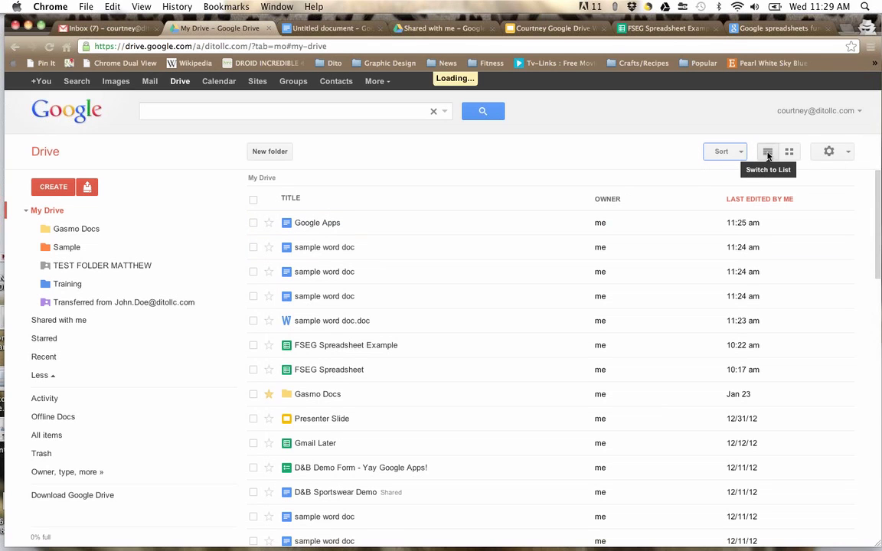
Step: Switch My Drive to grid view and scroll through the thumbnails of Google Apps, sample word doc and others
left_click(789, 152)
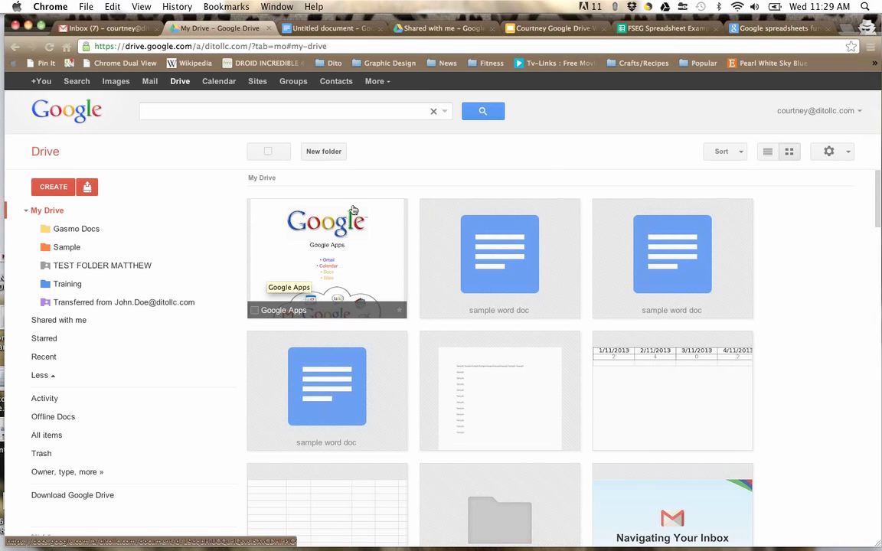
scroll(468, 396, "down", 5)
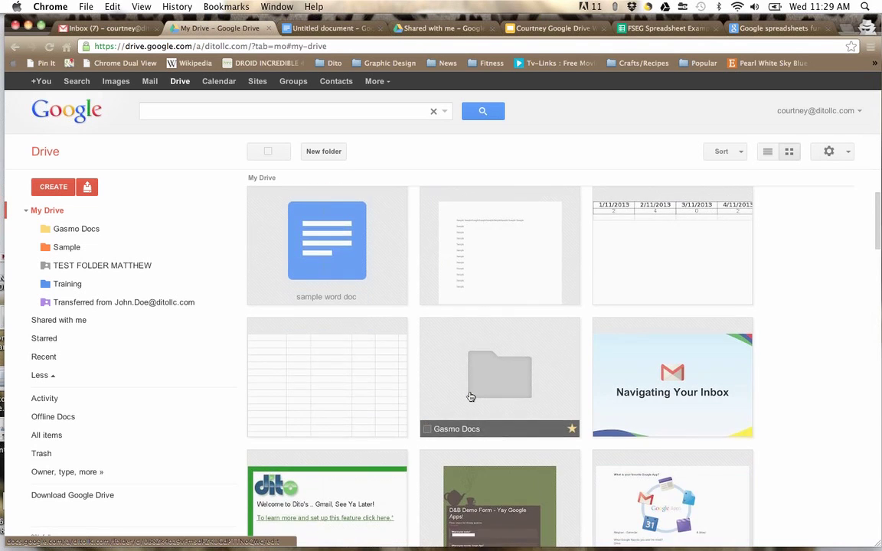
scroll(470, 396, "down", 10)
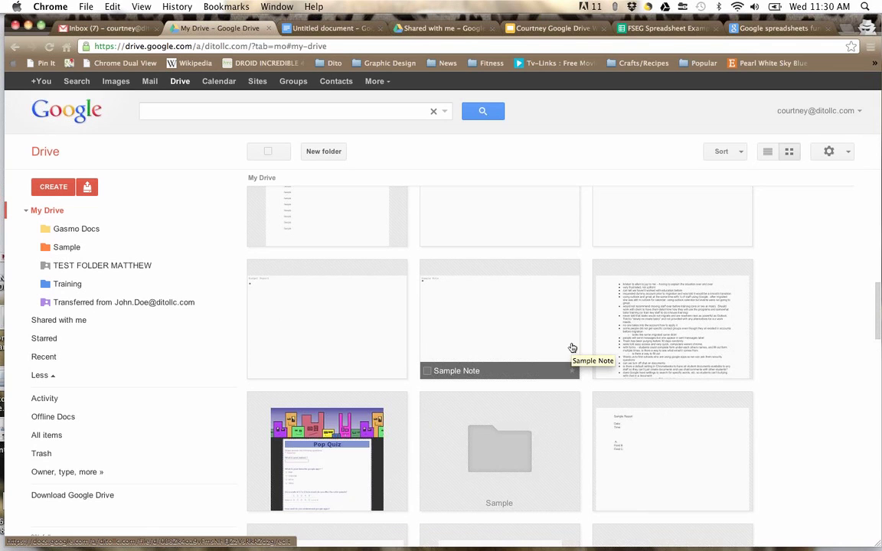
scroll(572, 348, "up", 10)
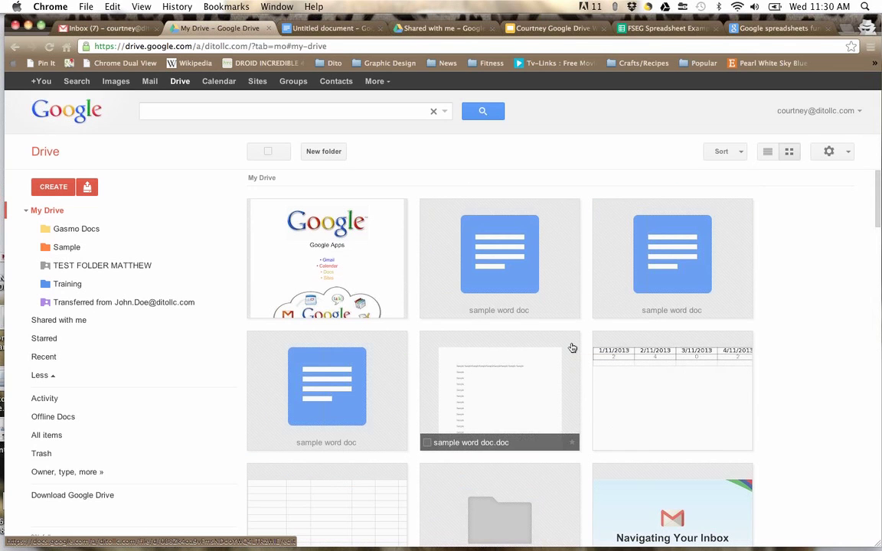
left_click(830, 153)
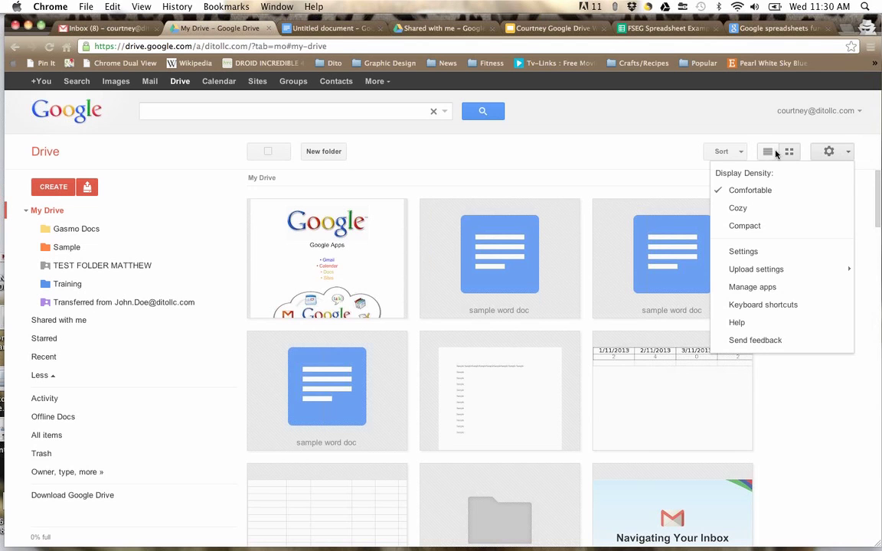
left_click(767, 152)
left_click(843, 152)
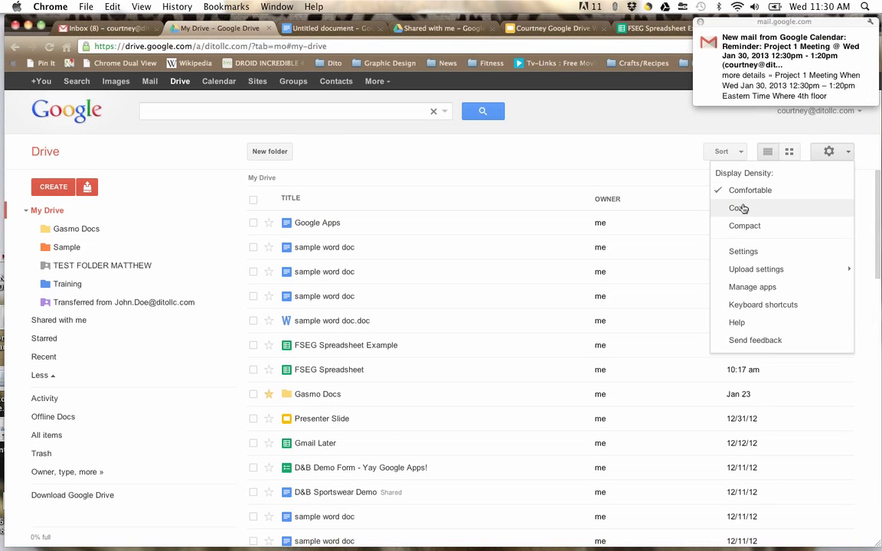
left_click(739, 208)
left_click(839, 152)
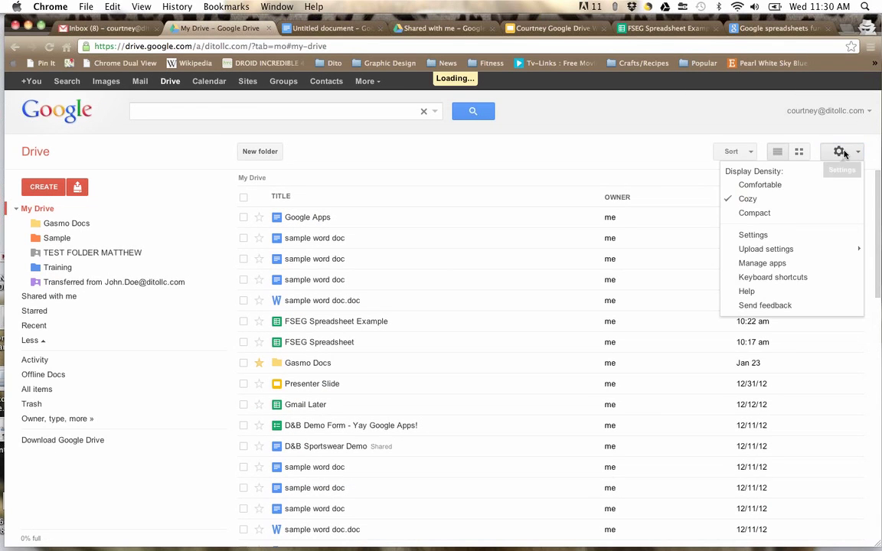
left_click(790, 215)
left_click(846, 127)
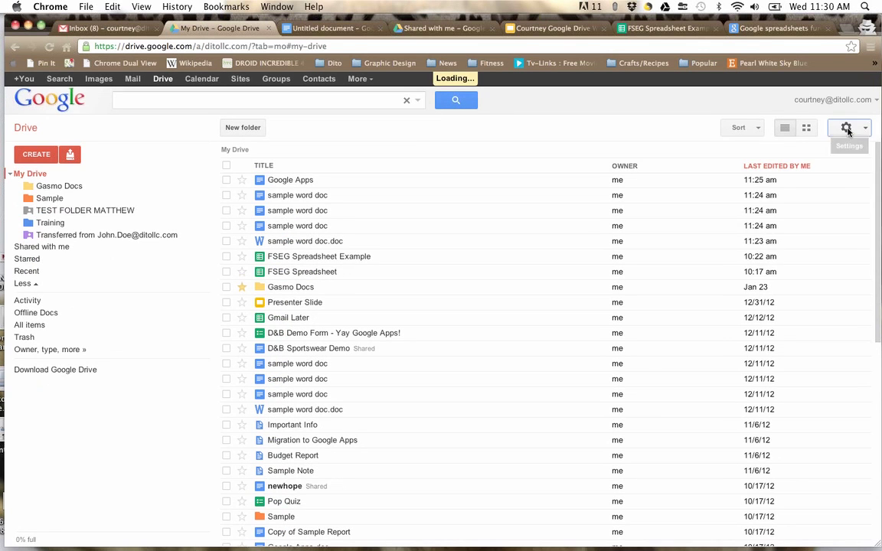
left_click(785, 163)
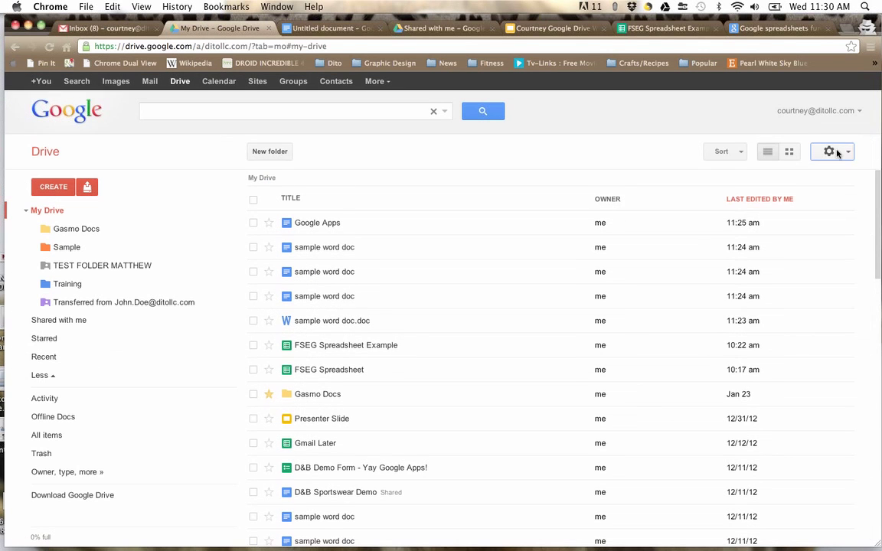
left_click(831, 152)
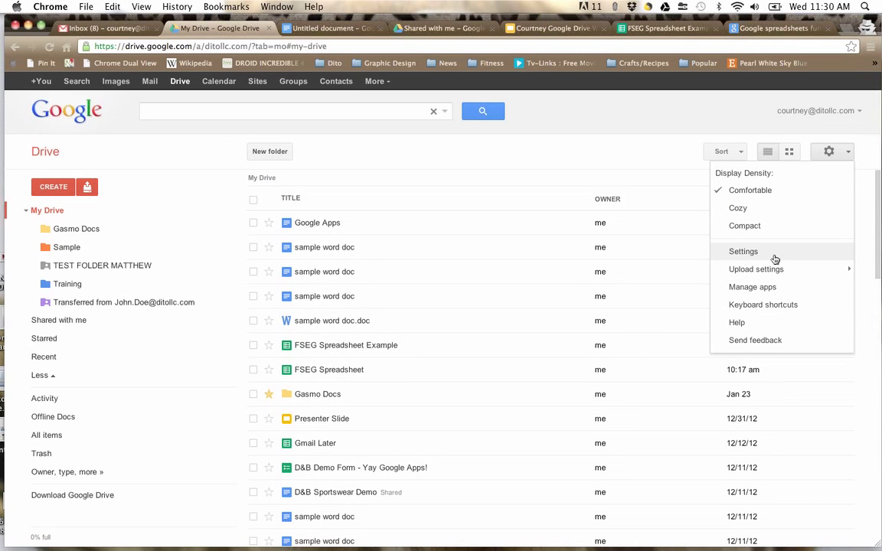
mouse_move(775, 271)
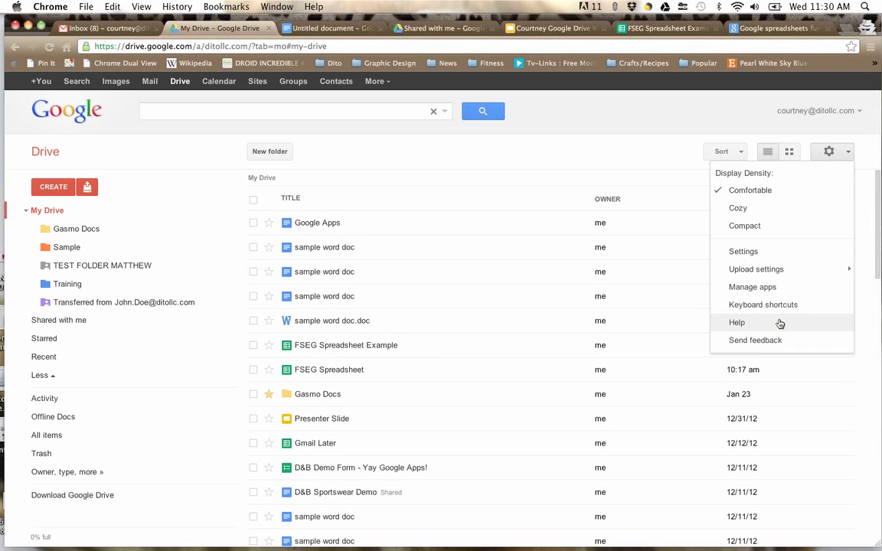
left_click(778, 131)
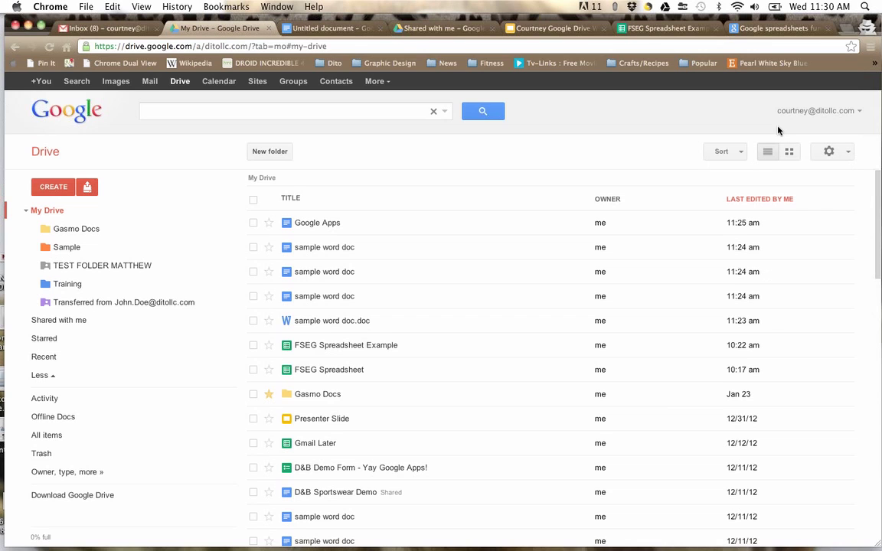
Step: Move Google Apps into the Sample folder via Organize, then view Sample and select the document there
left_click(253, 223)
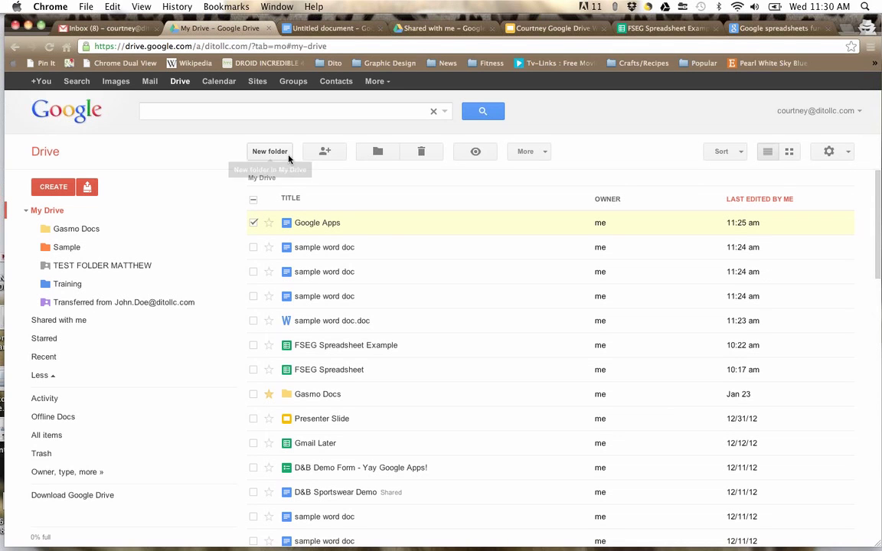
left_click(372, 156)
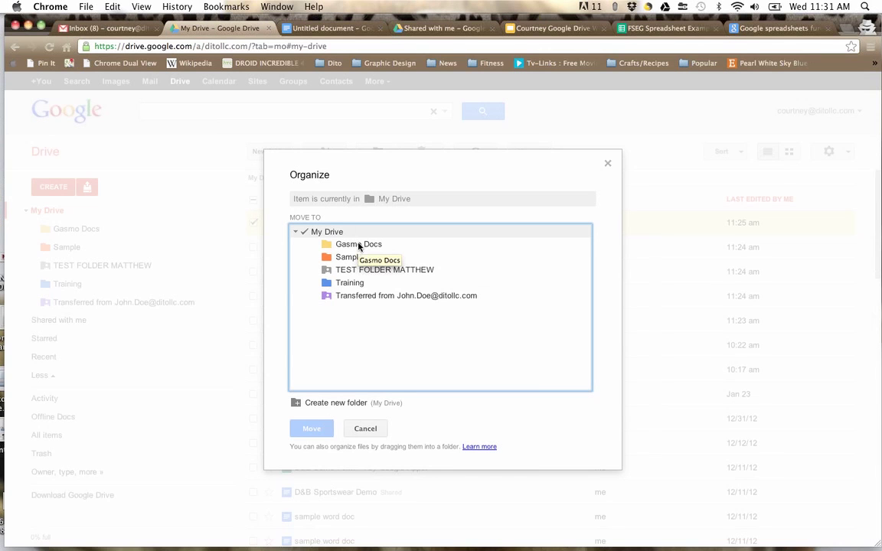
left_click(341, 257)
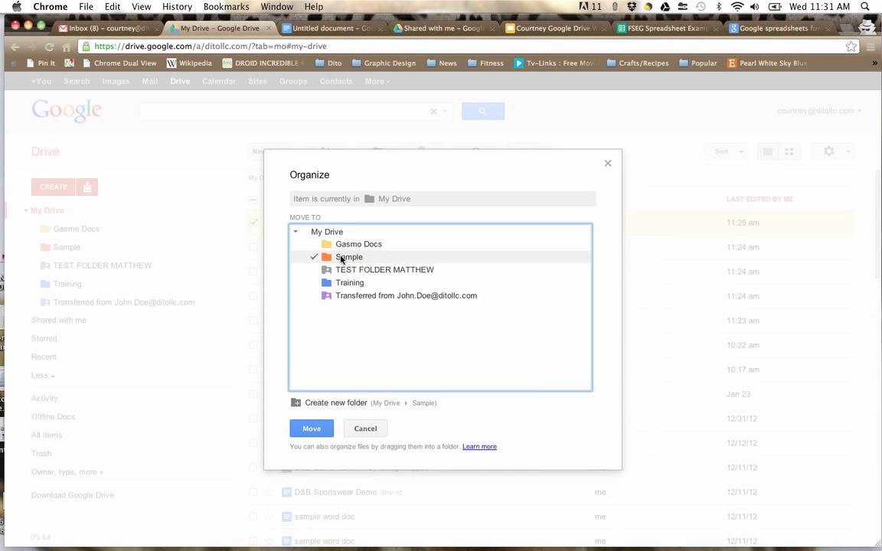
left_click(310, 430)
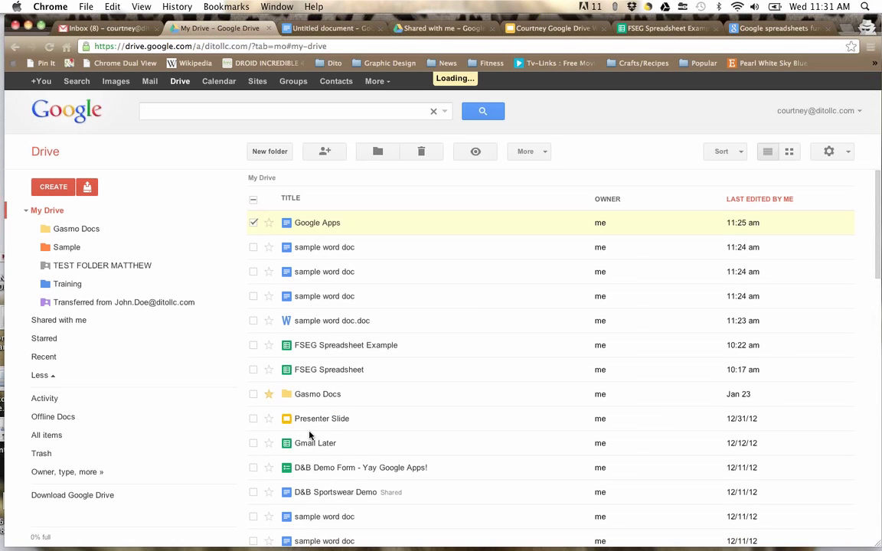
left_click(67, 248)
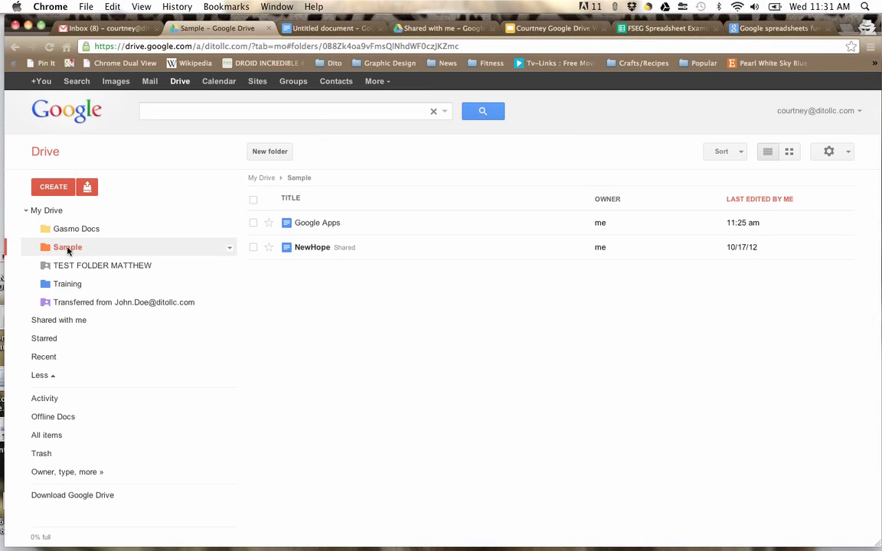
left_click(253, 223)
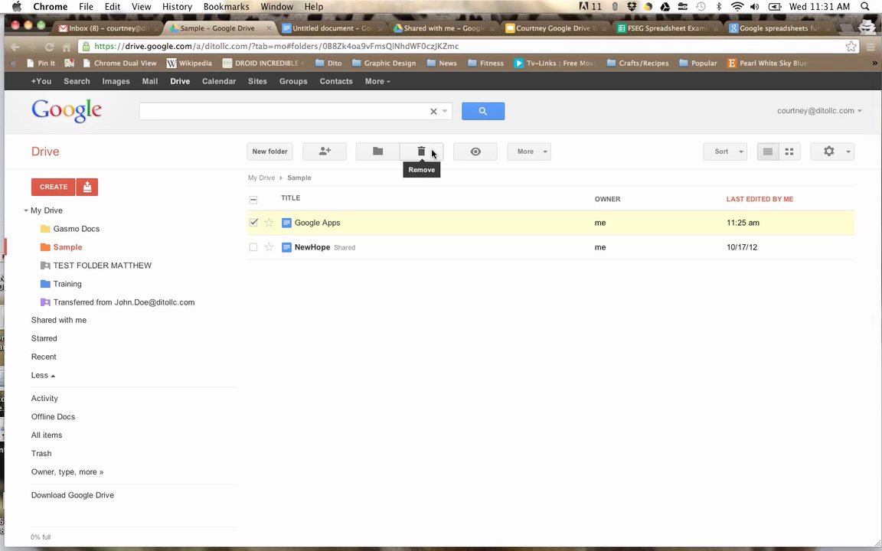
Step: Preview the Google Apps document's details, then reselect it and bring up the More actions menu
left_click(476, 152)
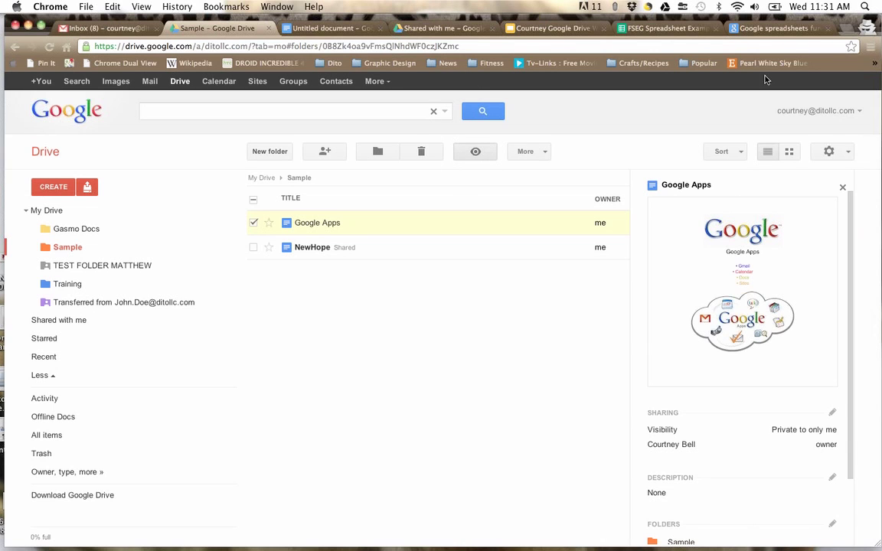
scroll(673, 382, "down", 3)
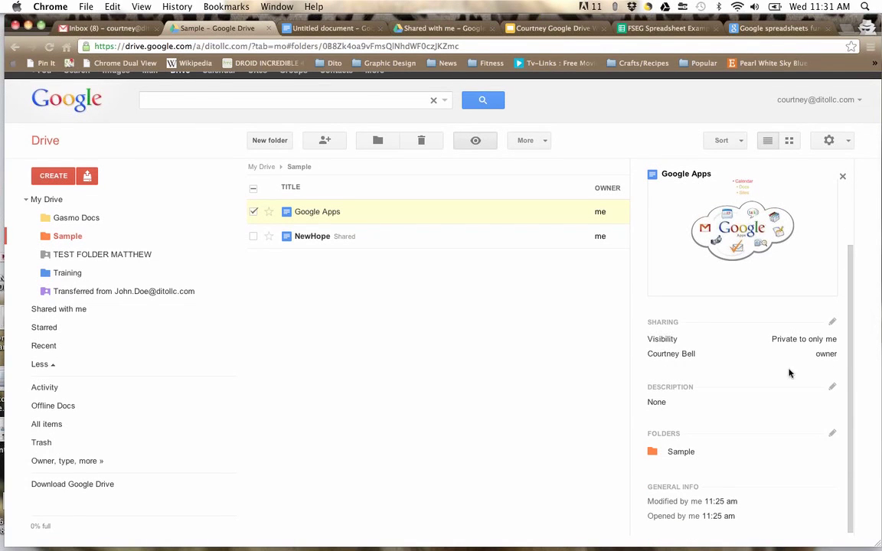
left_click(253, 212)
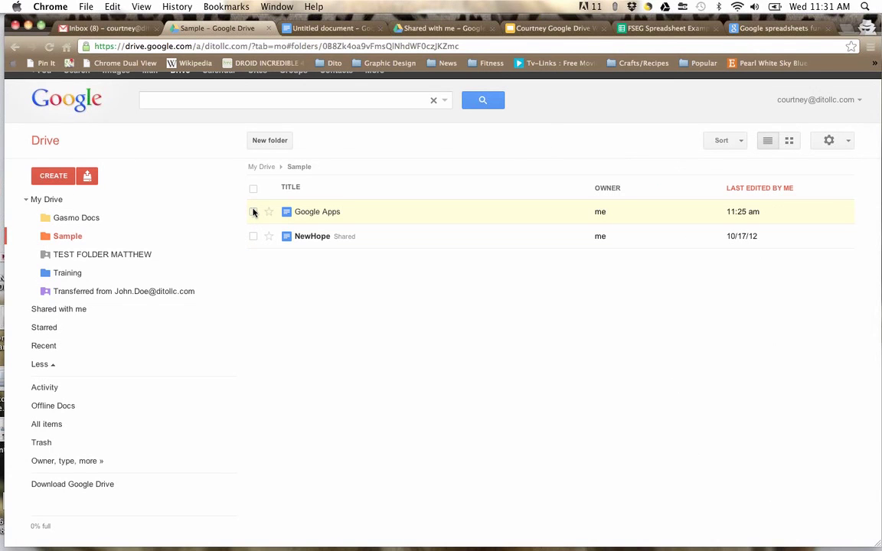
left_click(253, 212)
left_click(529, 141)
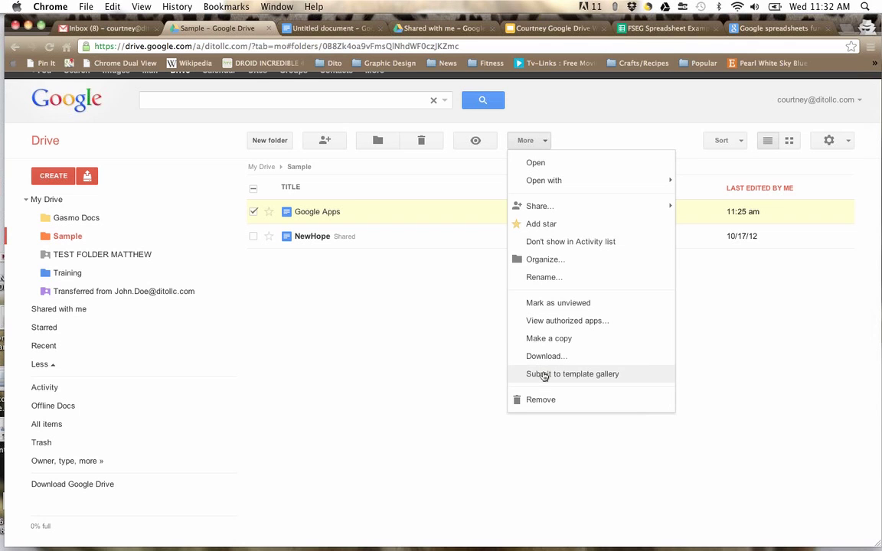
Step: Start and cancel a template gallery submission for Google Apps, browse Dito Training Templates, then return to Drive
left_click(543, 374)
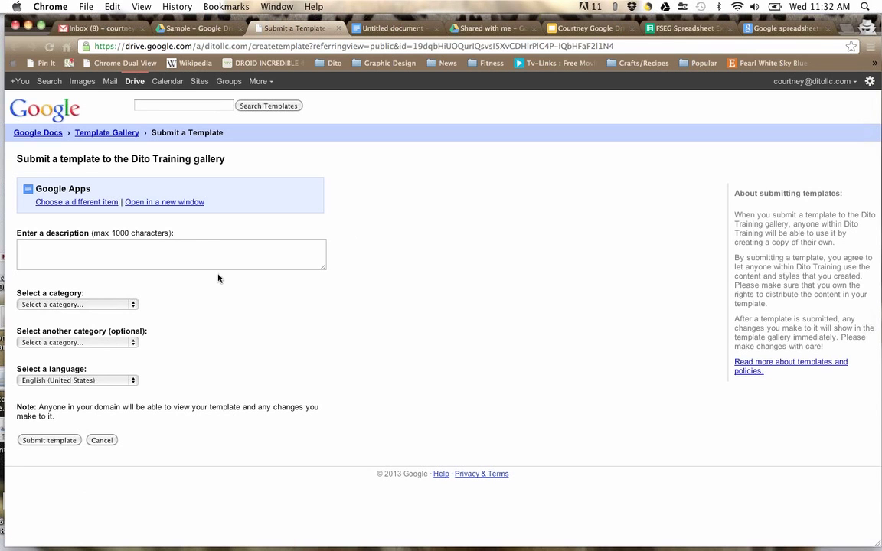
left_click(101, 444)
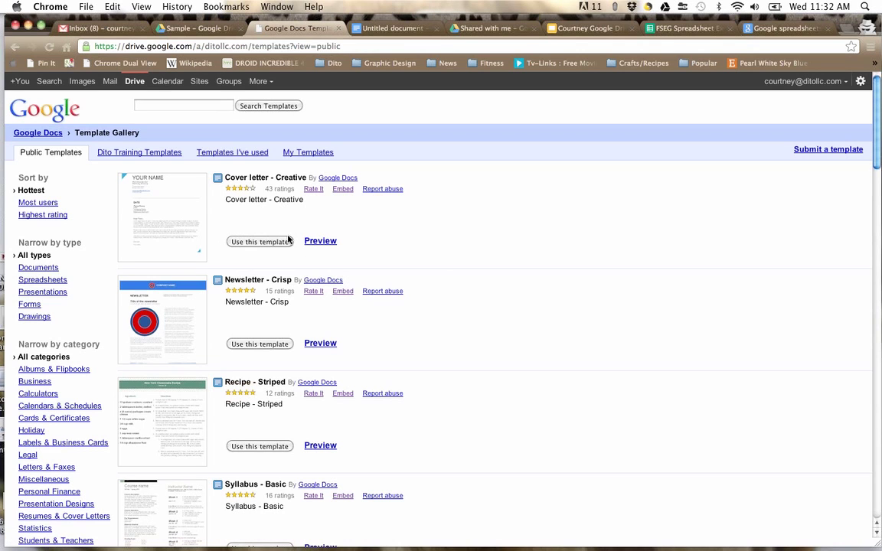
left_click(151, 153)
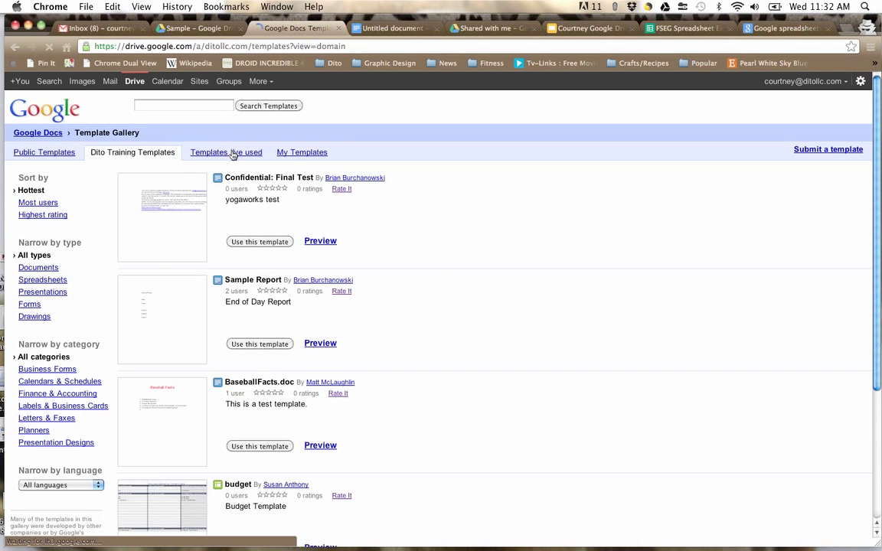
left_click(136, 82)
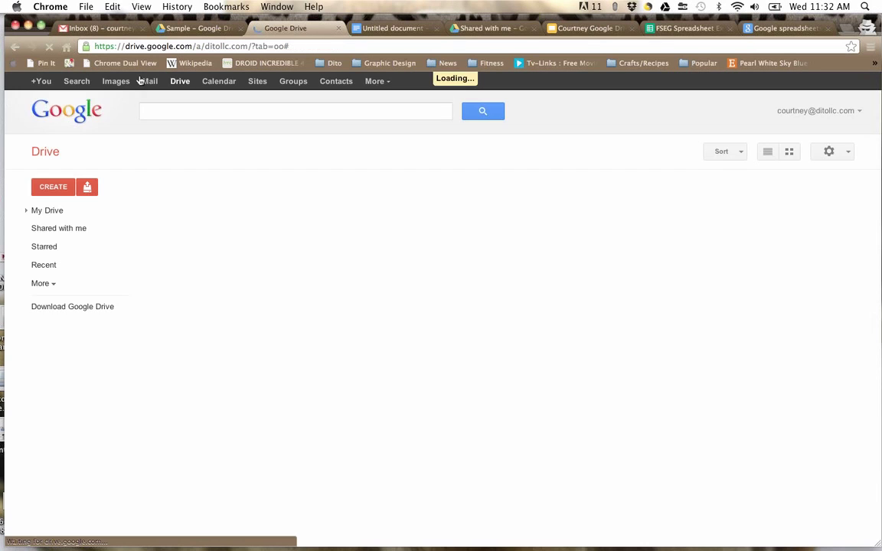
Step: Show the CREATE menu, close it, then bring it back over My Drive listing Document through From template
left_click(53, 186)
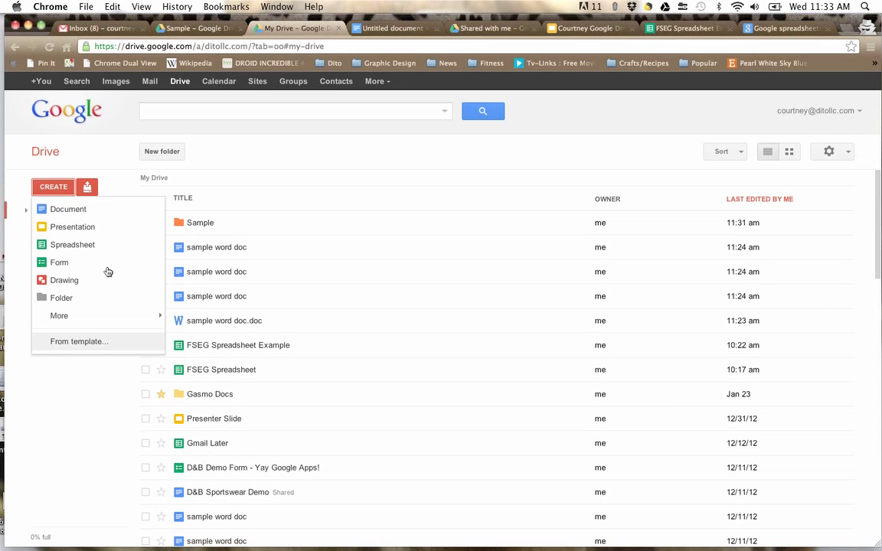
left_click(128, 145)
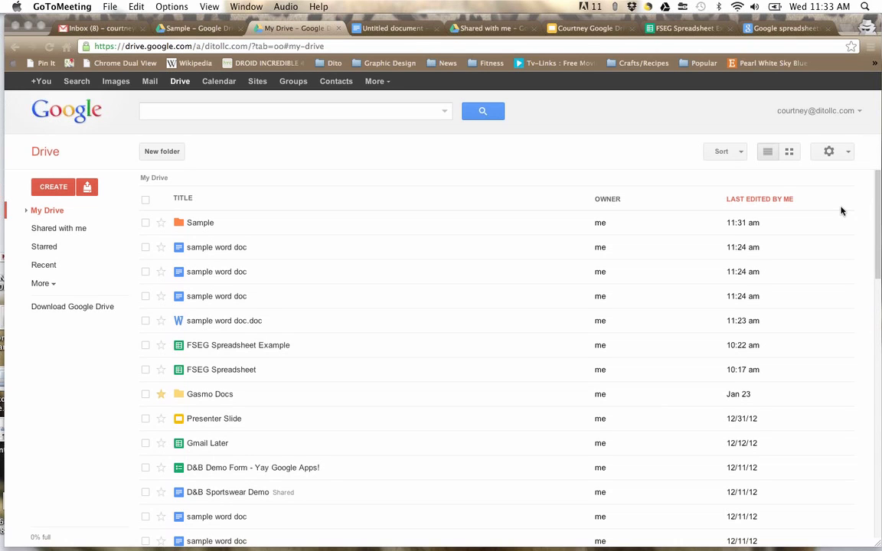
left_click(53, 187)
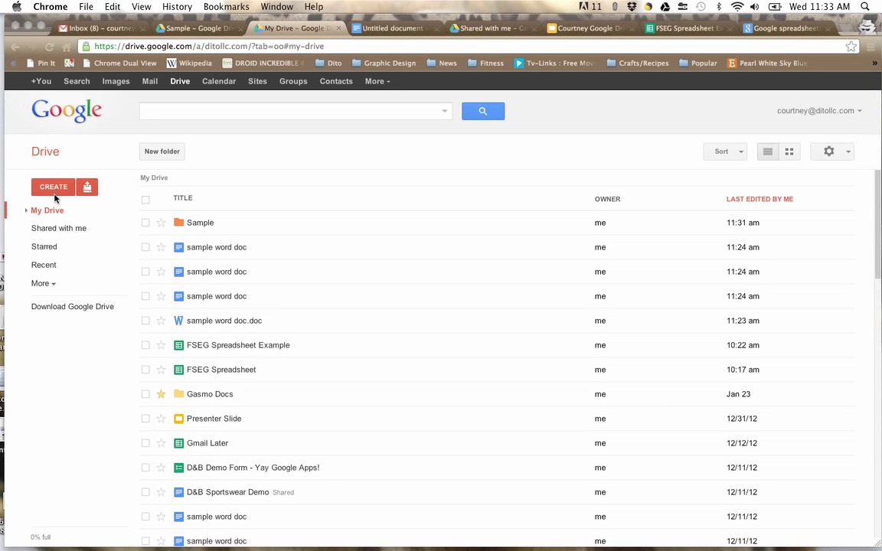
left_click(52, 187)
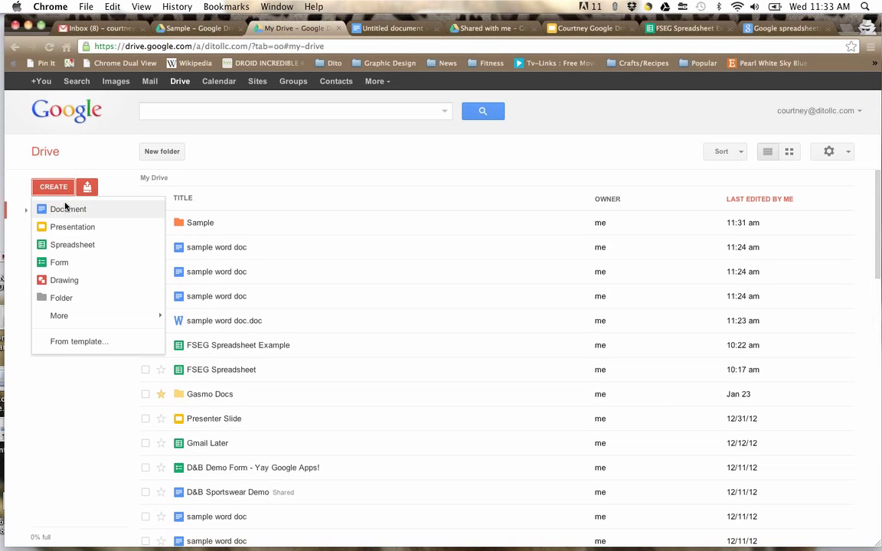
Step: Create a blank document in Syncopate font reading 'What is your favorite Google app and why?', then go to My Drive
left_click(65, 208)
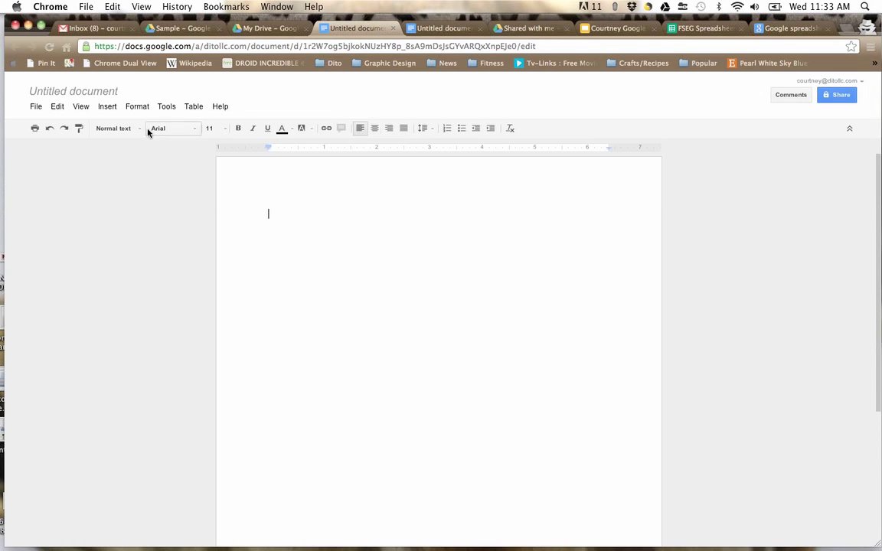
left_click(173, 128)
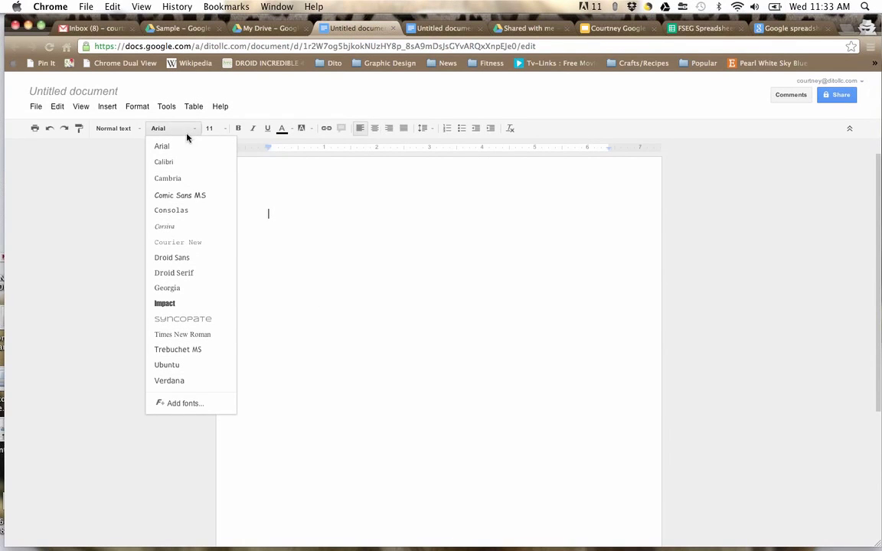
left_click(192, 319)
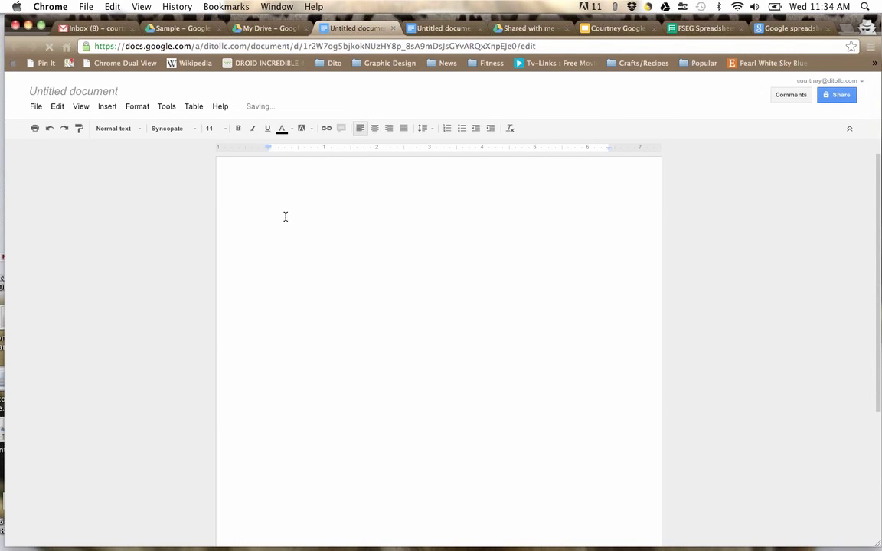
type("What is your favo")
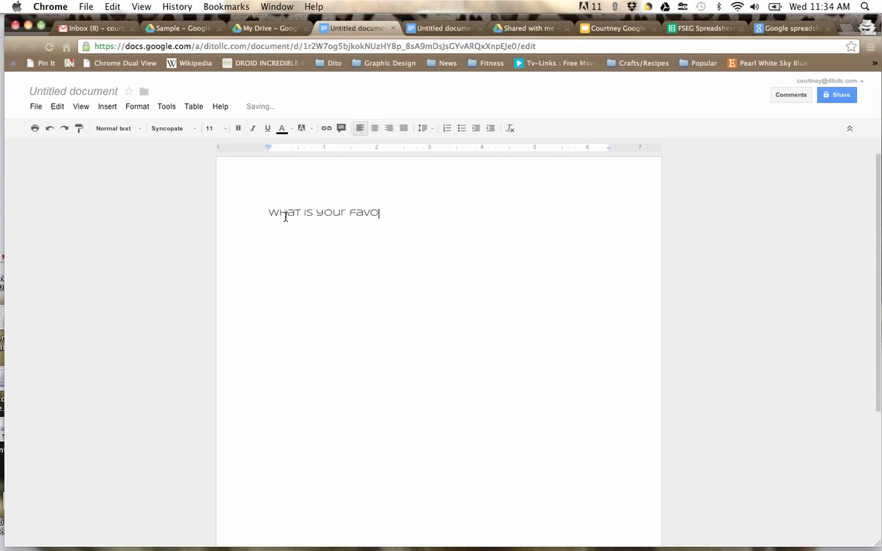
type("rite Google app and why?")
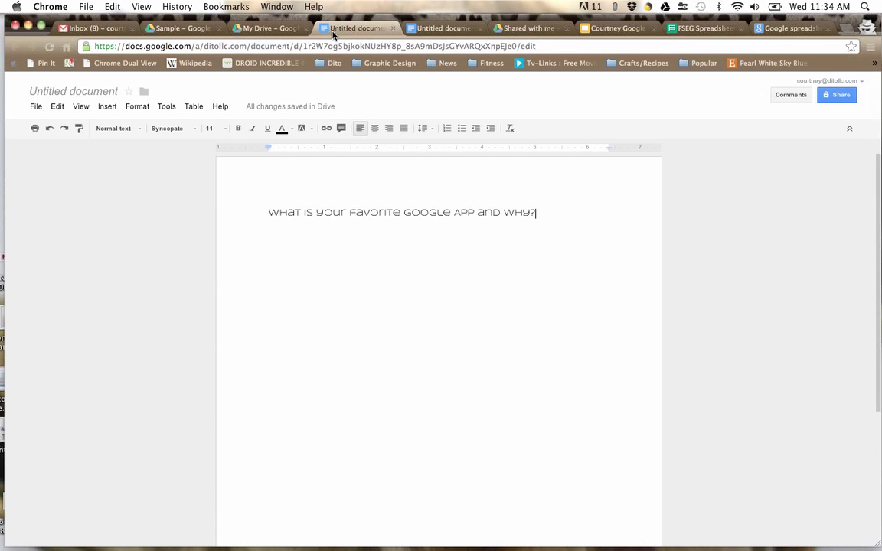
left_click(274, 31)
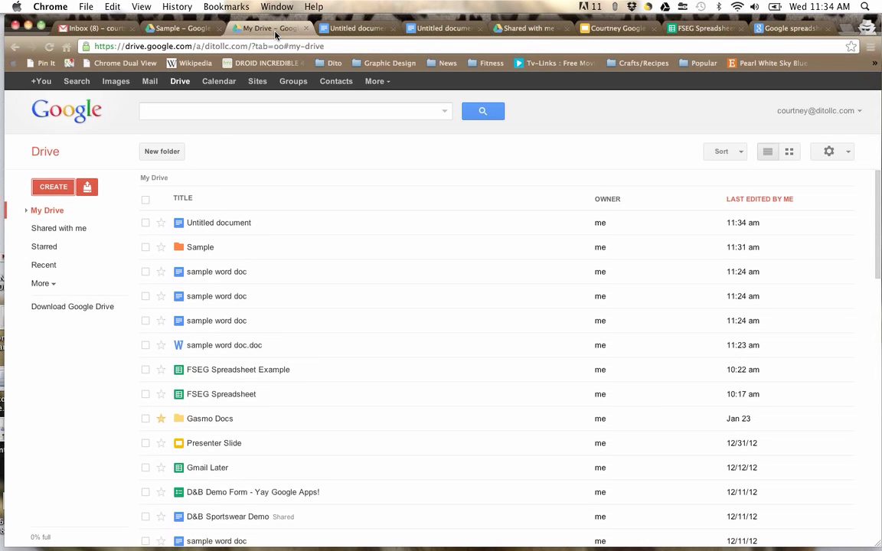
Step: Rename the new untitled document to 'Favorite Google Apps'
left_click(360, 30)
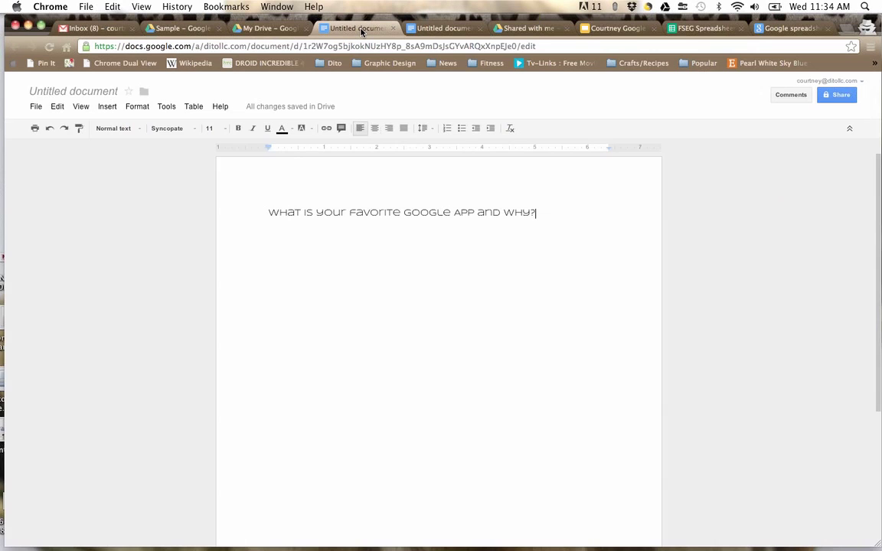
left_click(106, 93)
triple_click(445, 321)
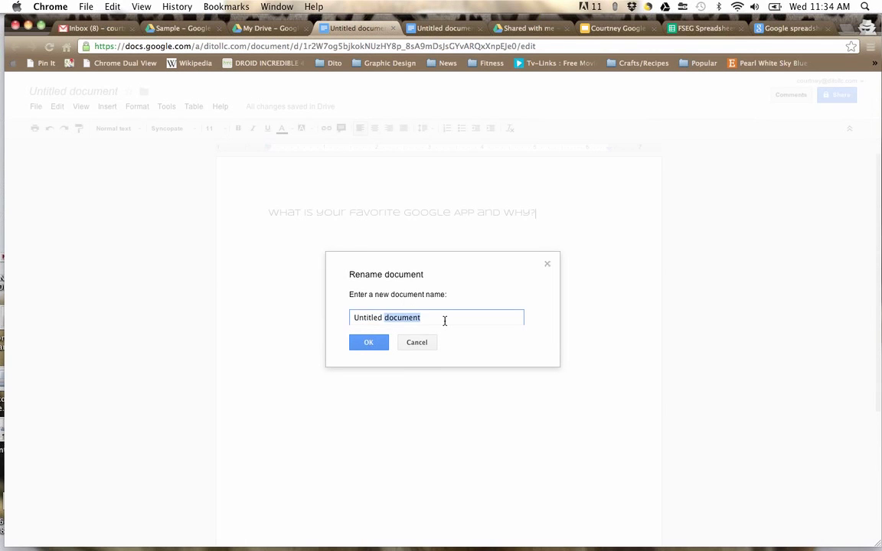
type("Favorite Google Apps")
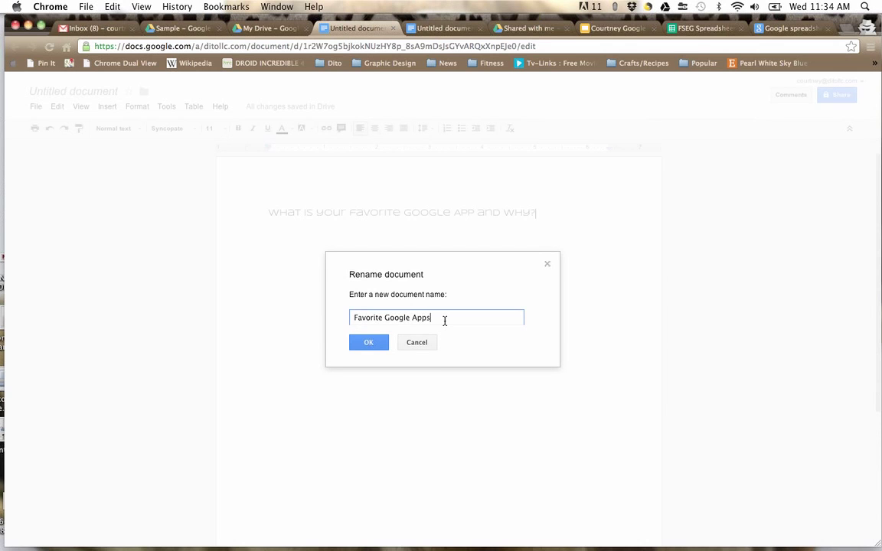
left_click(366, 345)
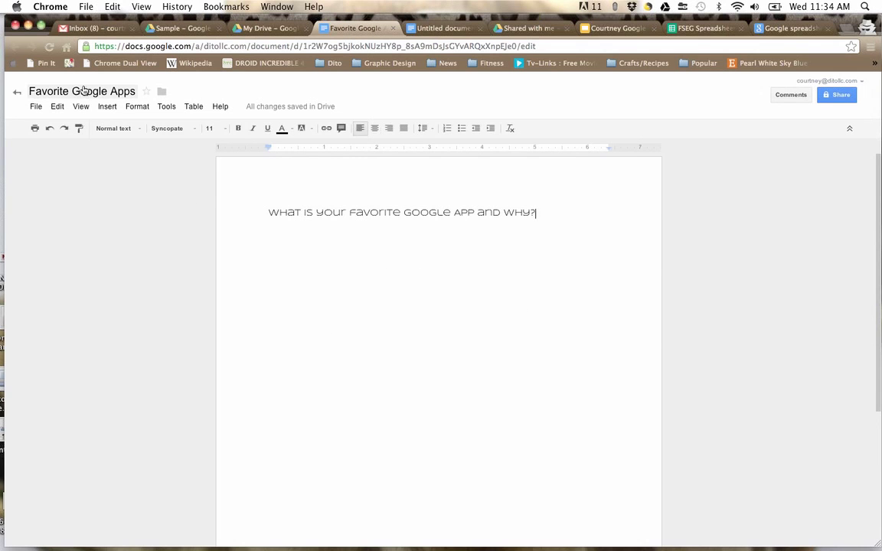
Step: Star the document and bring up the folder choices for it
left_click(84, 91)
left_click(369, 340)
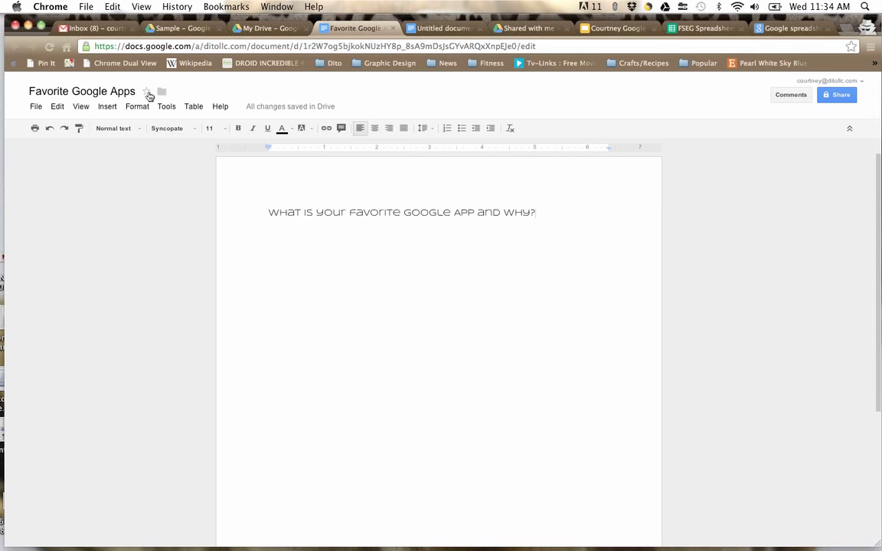
left_click(147, 92)
left_click(162, 92)
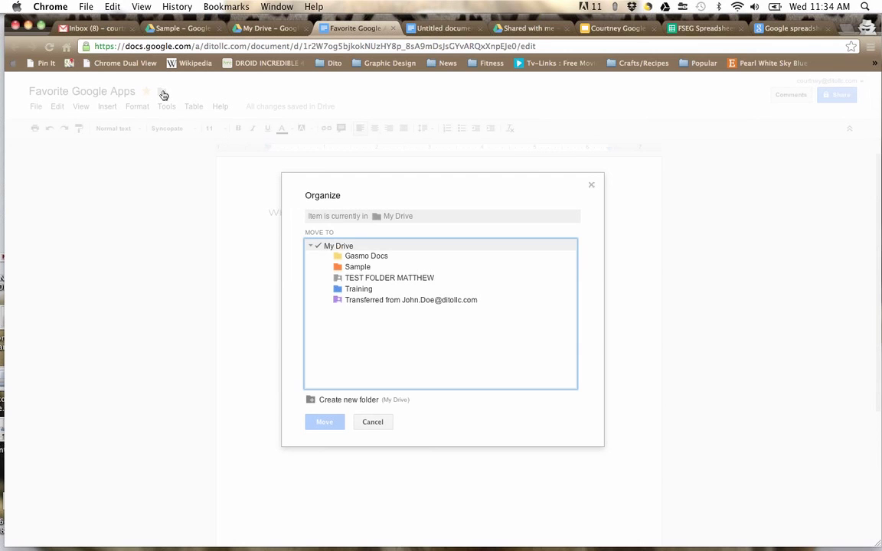
Step: Move 'Favorite Google Apps' into the Training folder
left_click(353, 289)
left_click(325, 422)
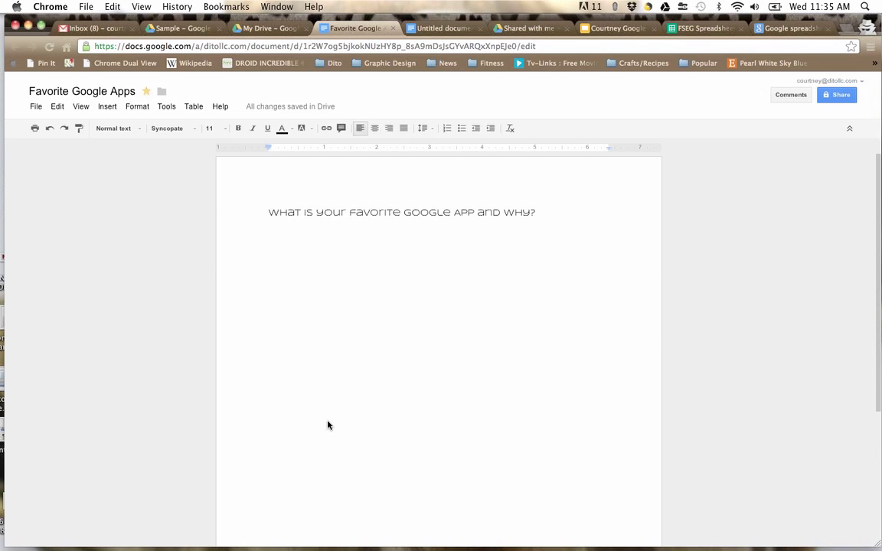
left_click(36, 107)
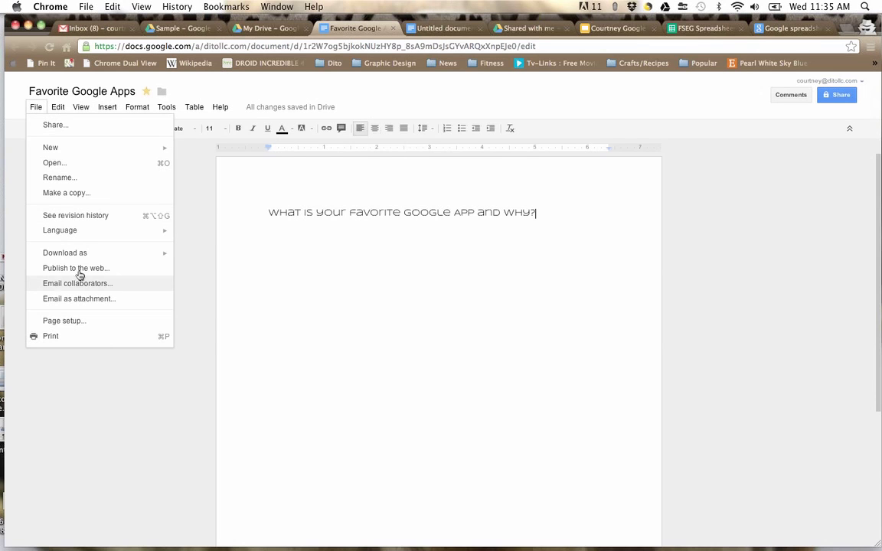
mouse_move(72, 258)
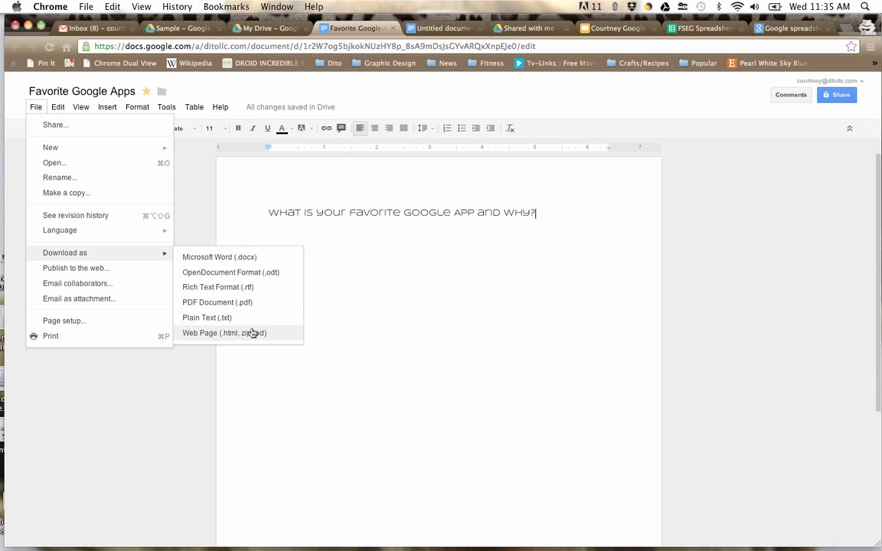
left_click(399, 261)
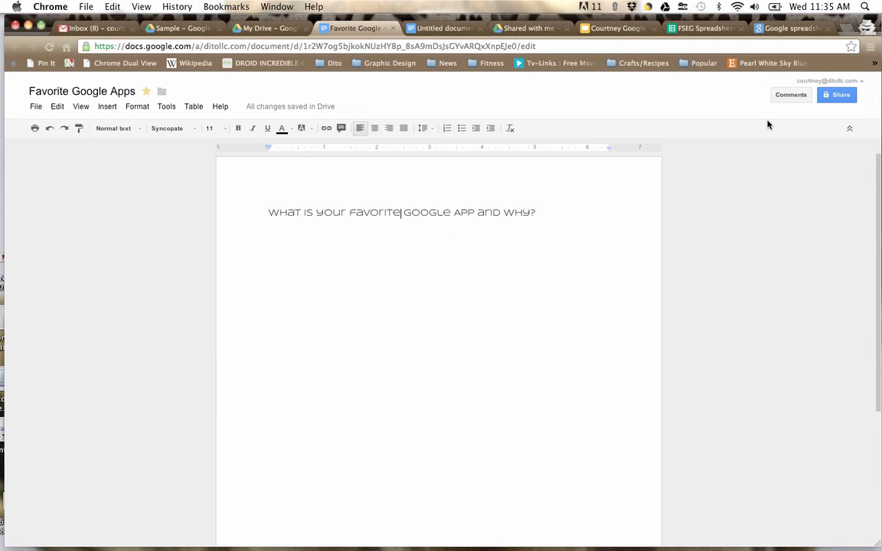
Step: Show the document's visibility options in Sharing settings, currently Private
left_click(840, 95)
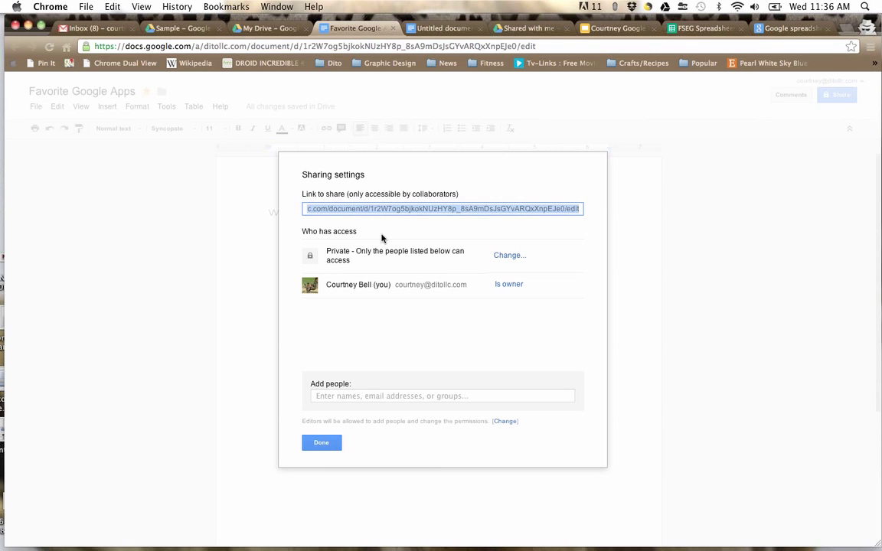
left_click(510, 255)
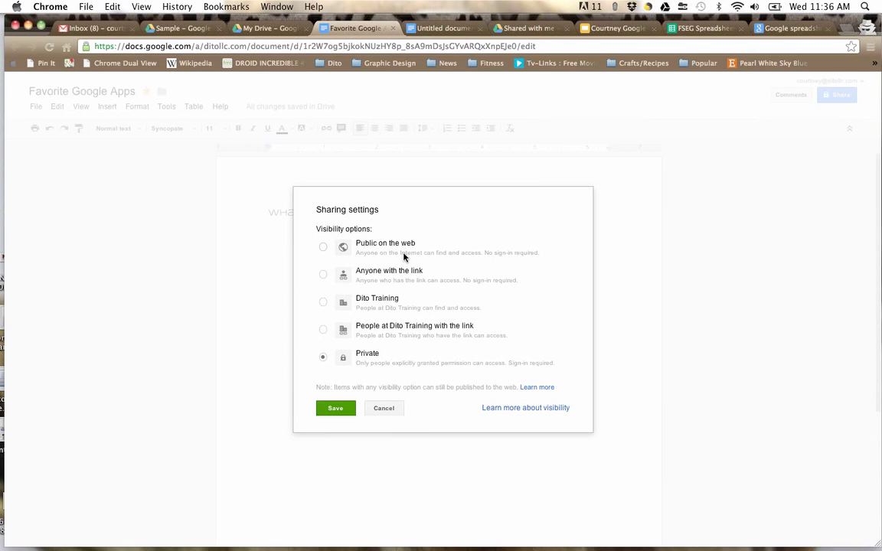
Step: Set visibility to 'Anyone with the link' with Can edit access and save
left_click(323, 275)
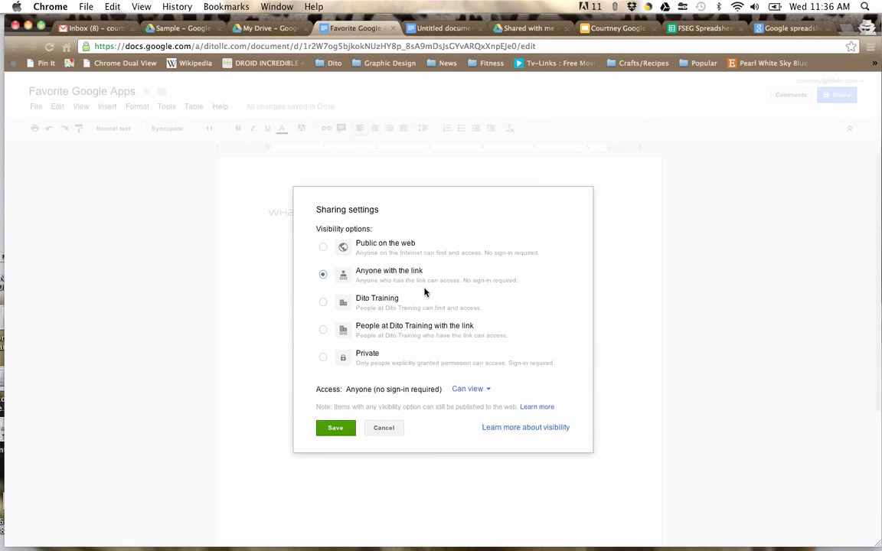
left_click(323, 303)
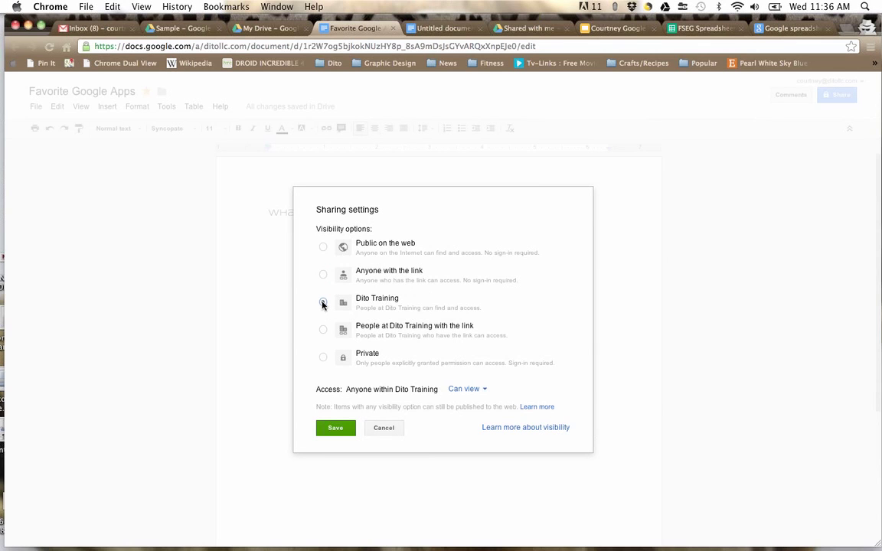
left_click(322, 302)
left_click(322, 331)
left_click(324, 276)
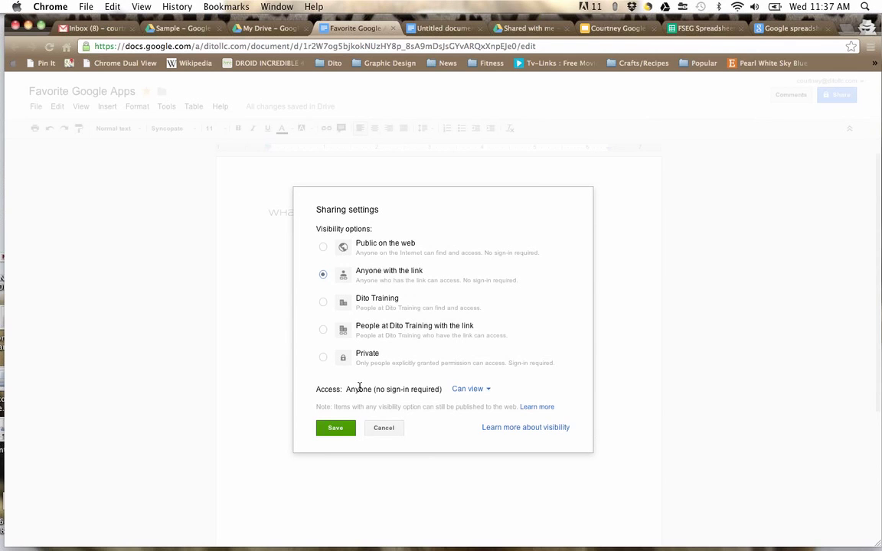
left_click(473, 390)
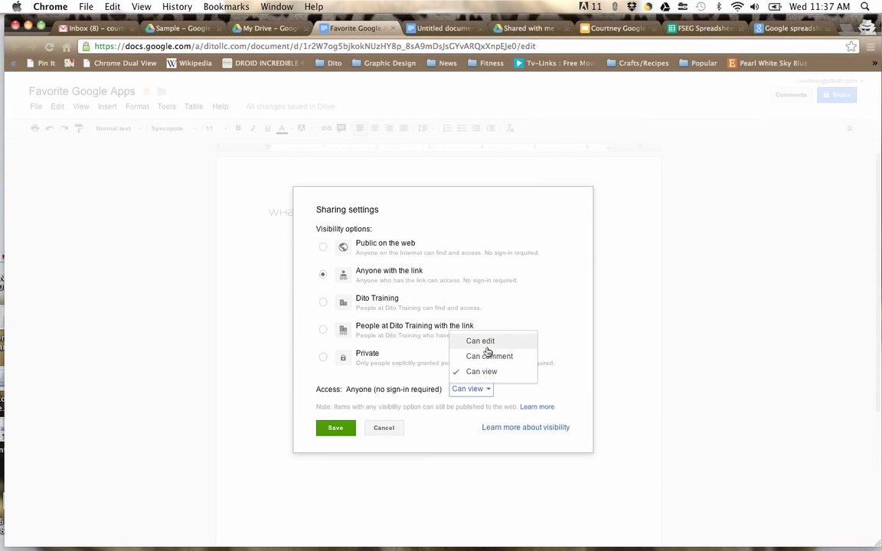
left_click(551, 385)
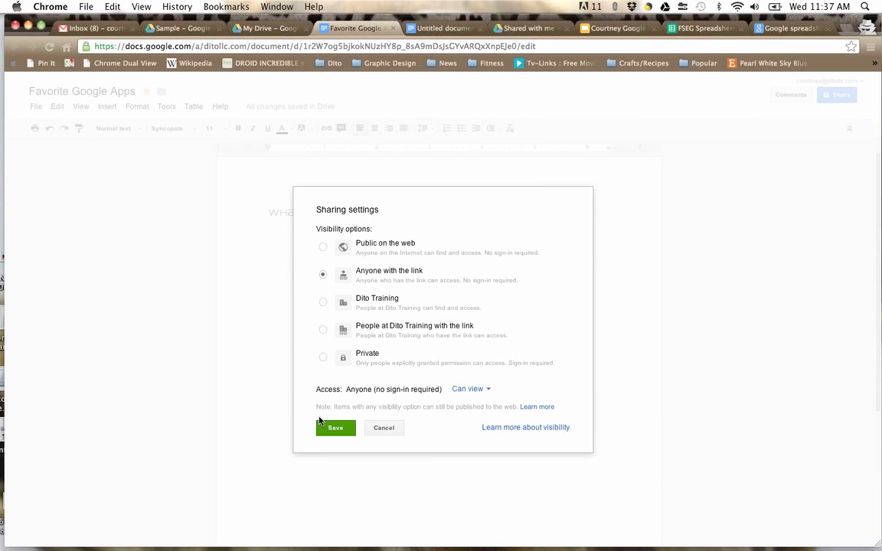
left_click(473, 389)
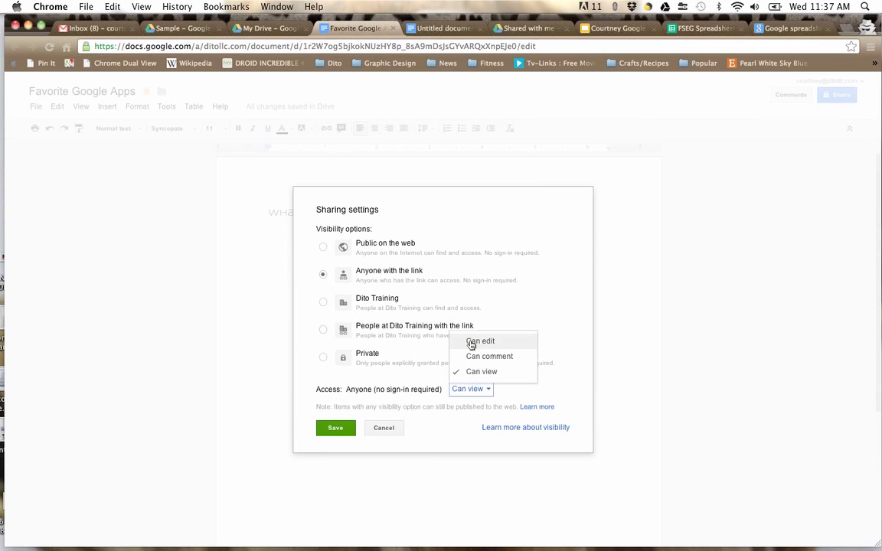
left_click(472, 342)
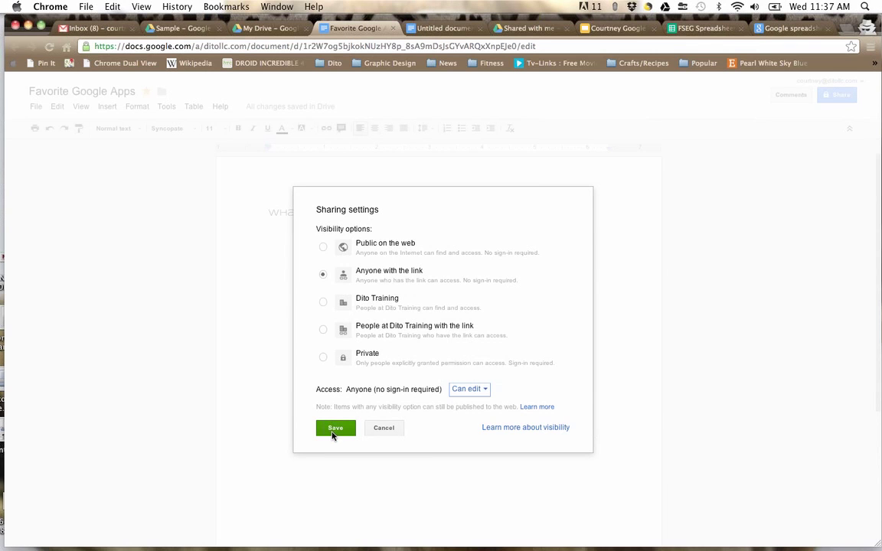
left_click(333, 429)
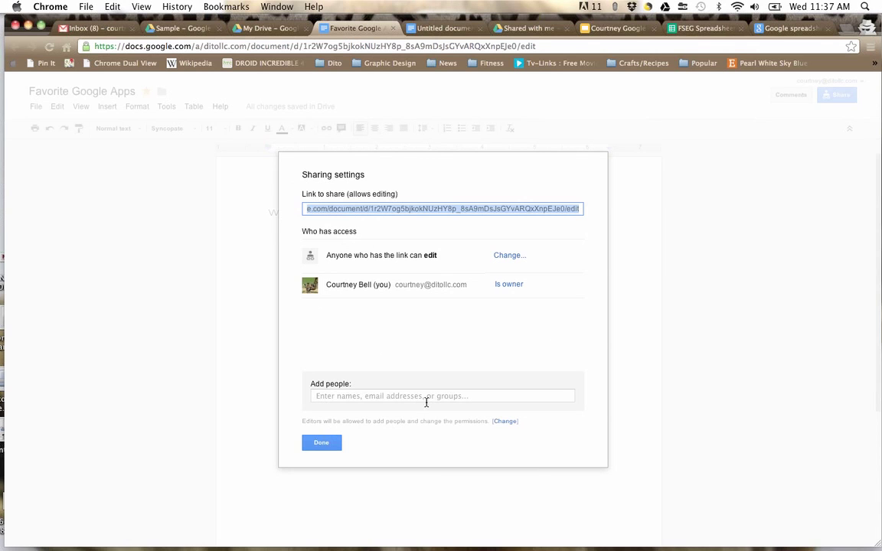
Step: Enter four collaborators' e-mail addresses and open their Can edit permission choices
left_click(372, 210)
left_click(378, 395)
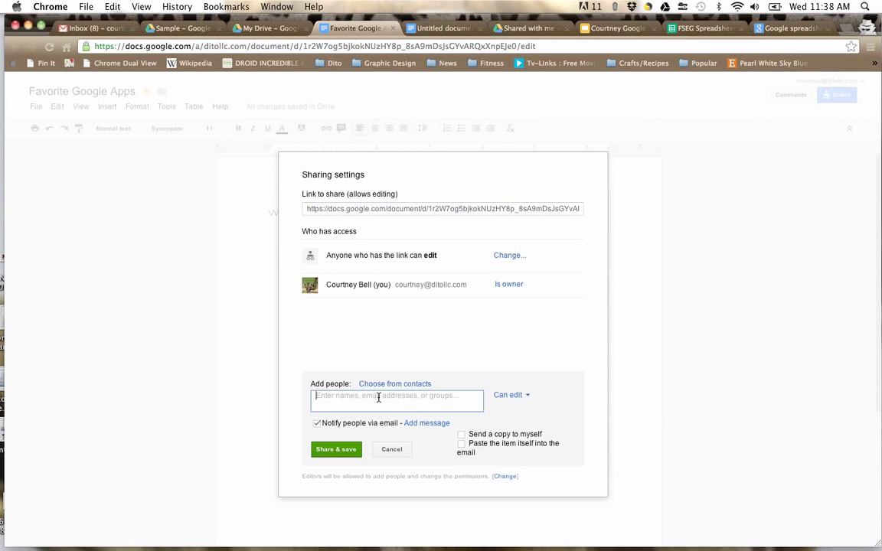
type("tina")
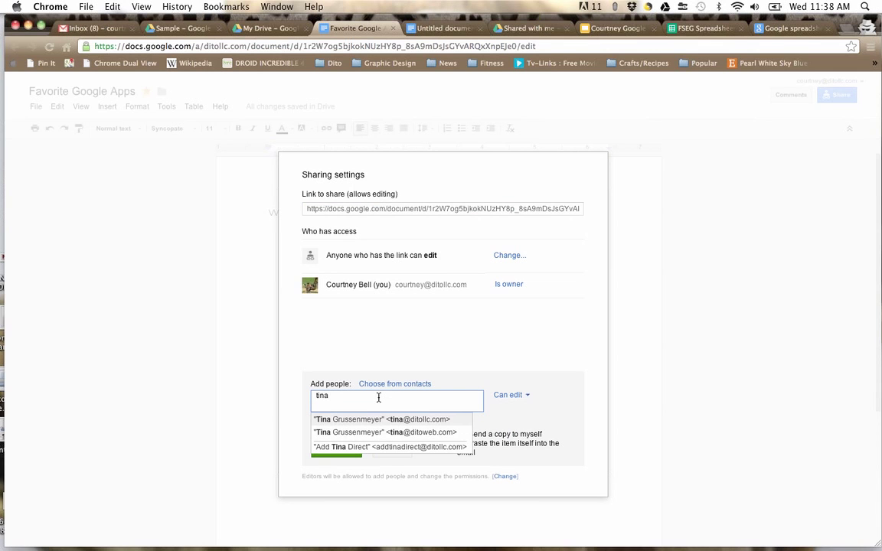
left_click(388, 434)
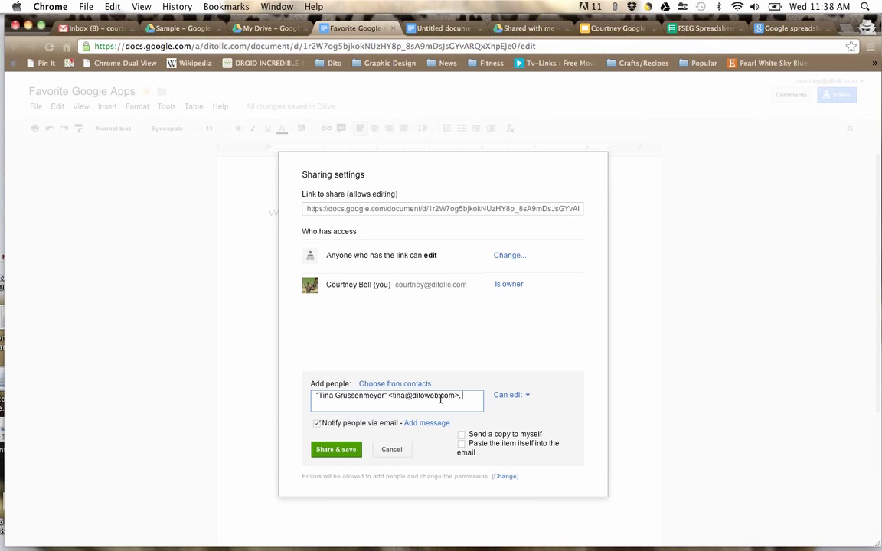
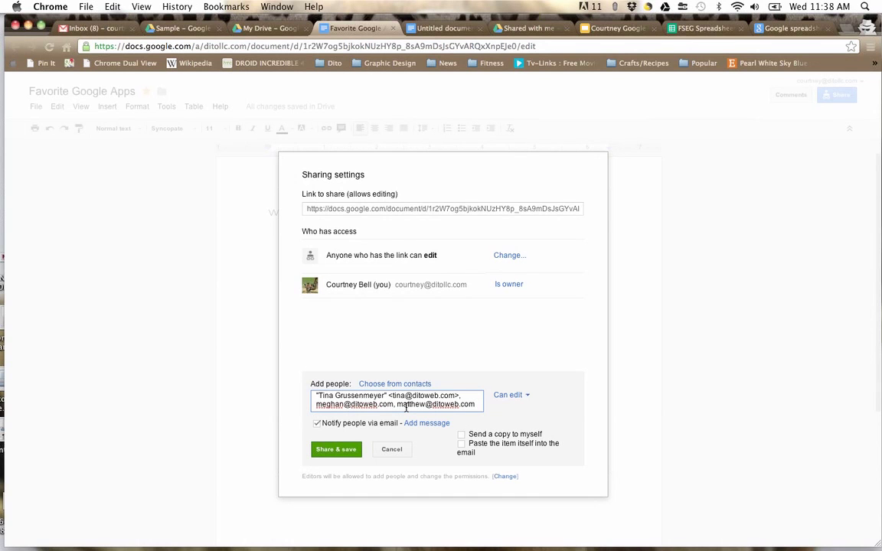
type(", bria")
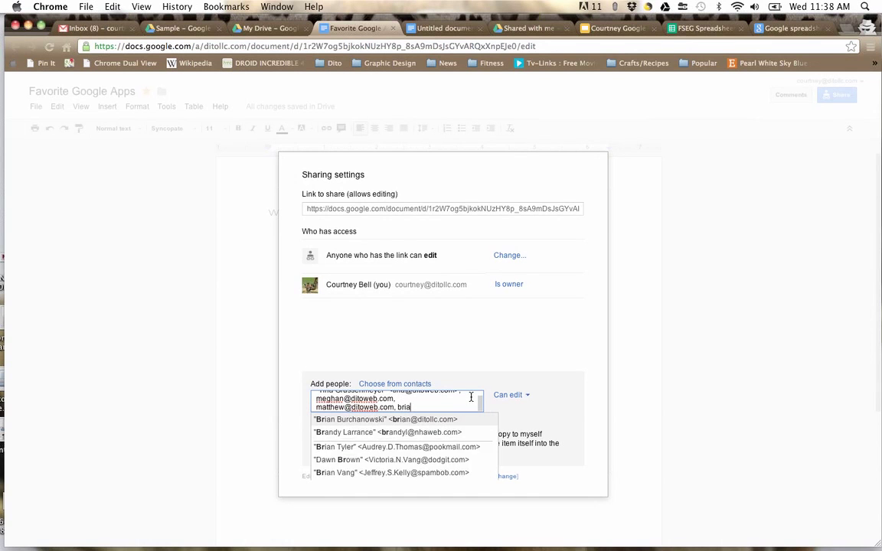
left_click(456, 424)
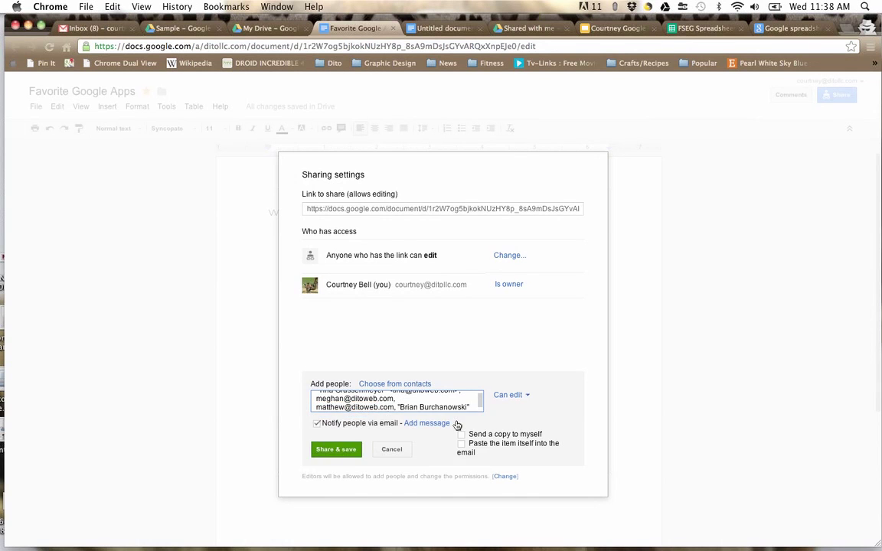
left_click(506, 396)
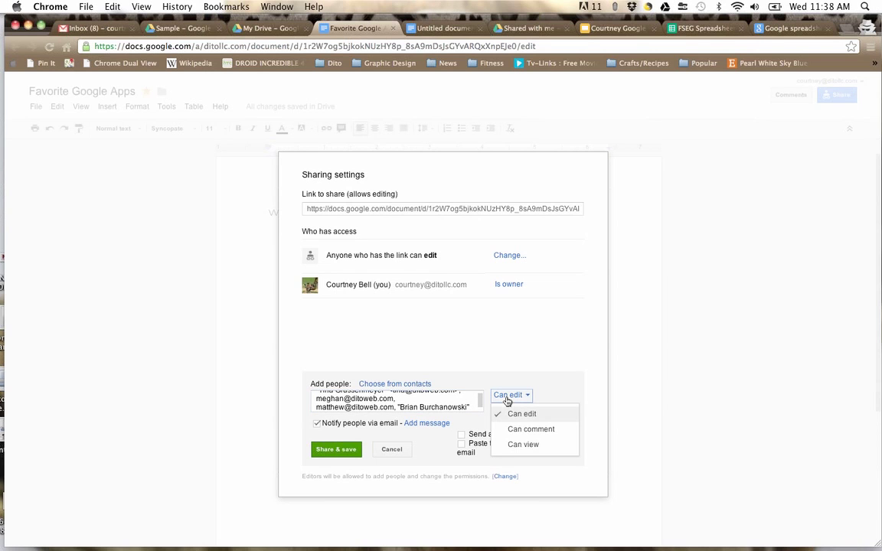
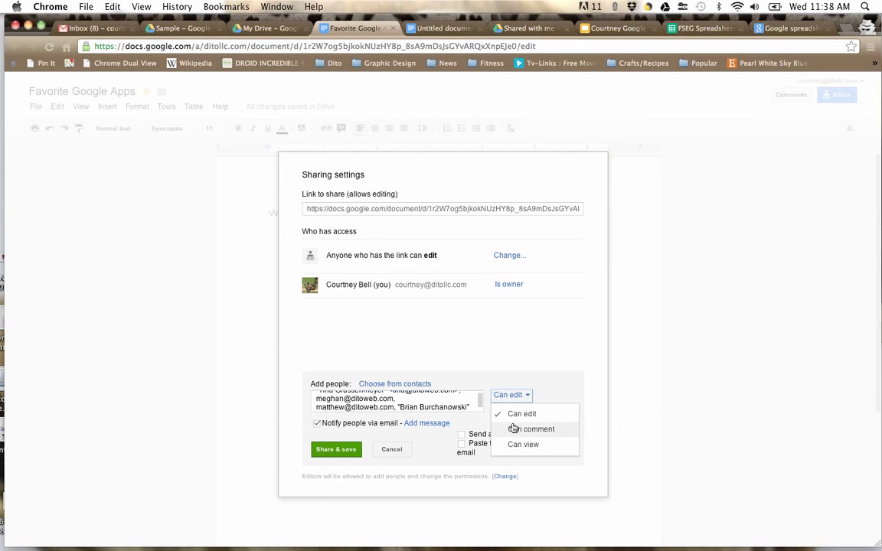
Step: Add the note 'Hello! Please help me demo real time collaboration!' to the invitation and share it
left_click(469, 313)
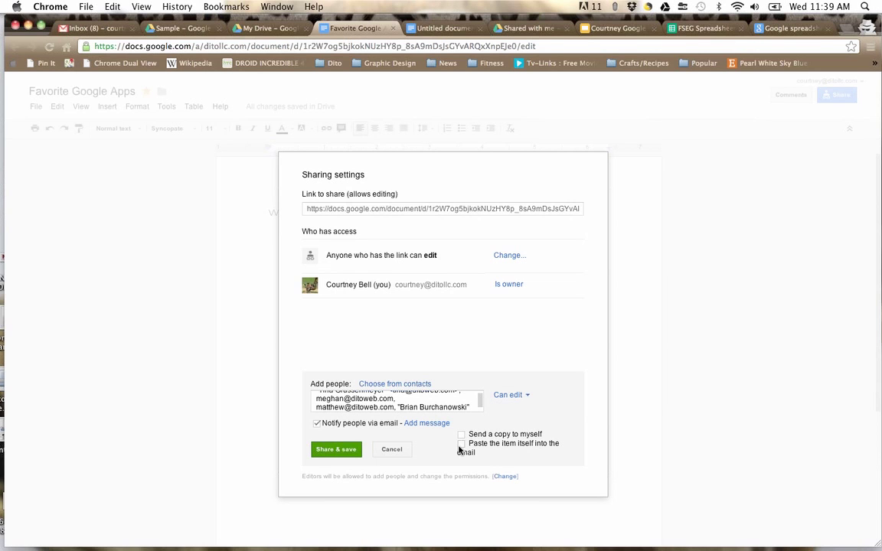
left_click(427, 424)
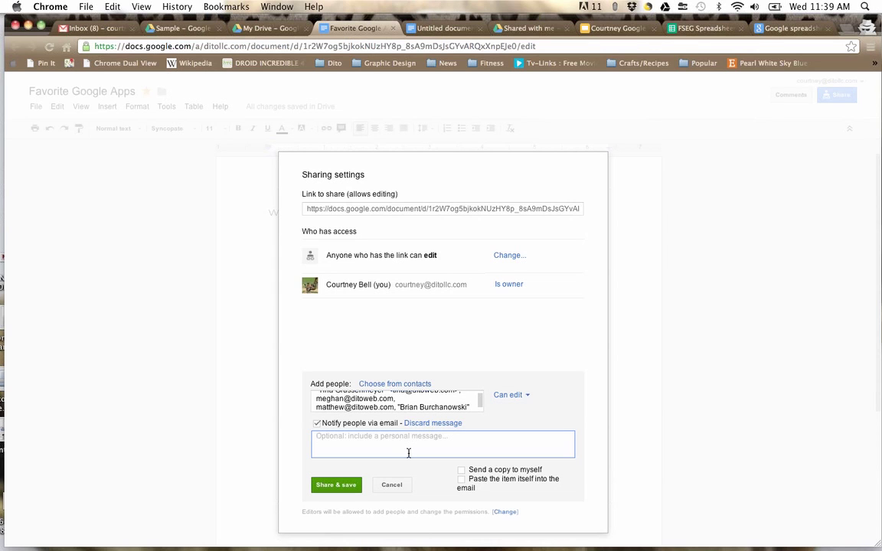
type("Hello! Please help me demo real time collaboration!")
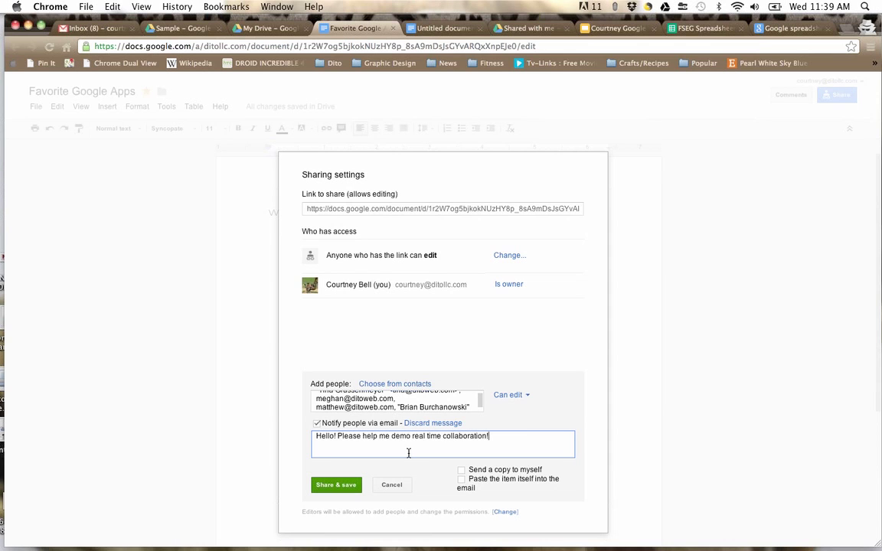
left_click(328, 485)
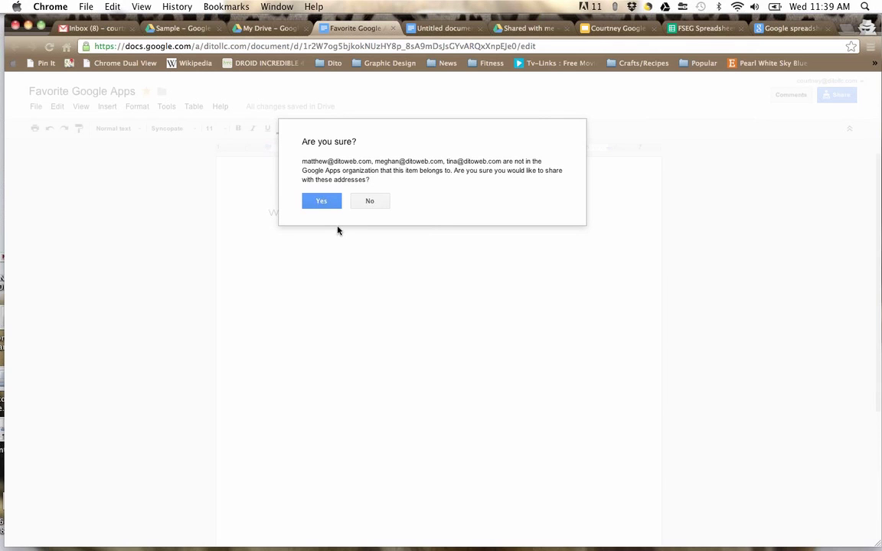
Step: Confirm sharing outside the organization, verify the first collaborator keeps Can edit, and finish
left_click(314, 203)
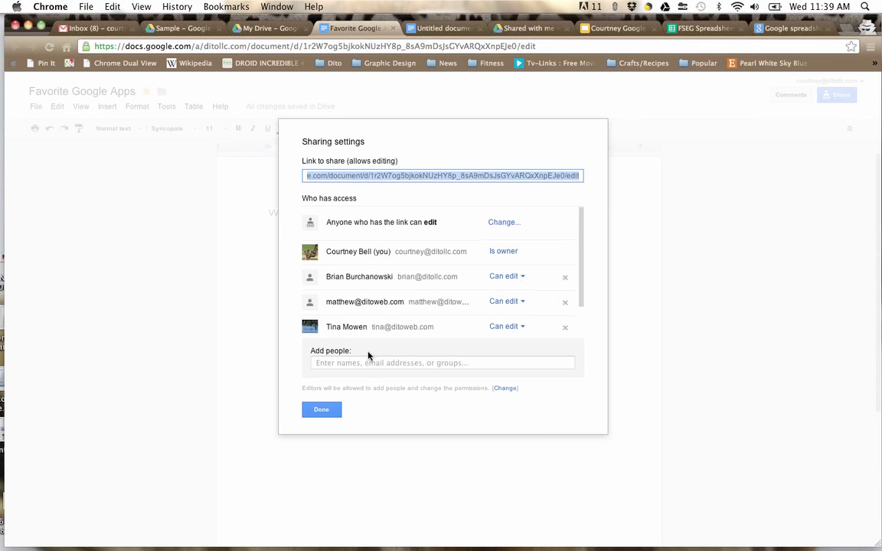
scroll(464, 301, "down", 2)
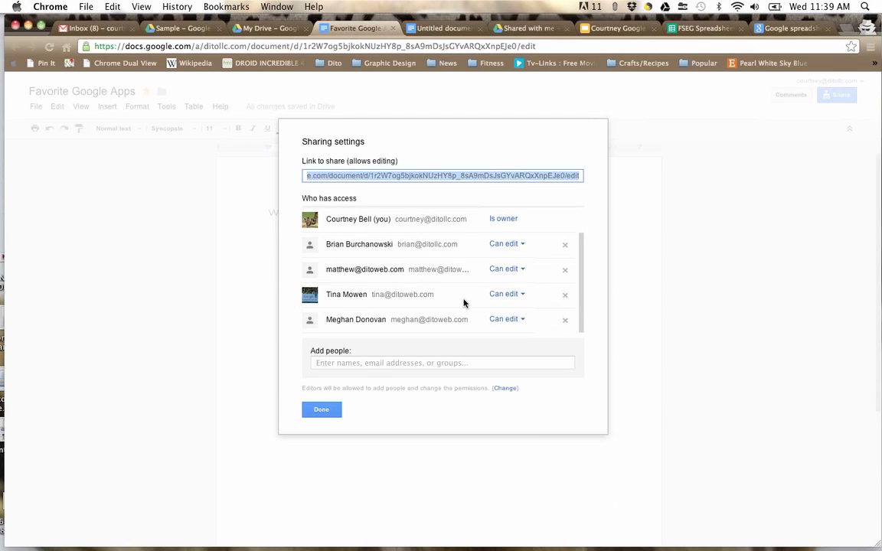
left_click(522, 245)
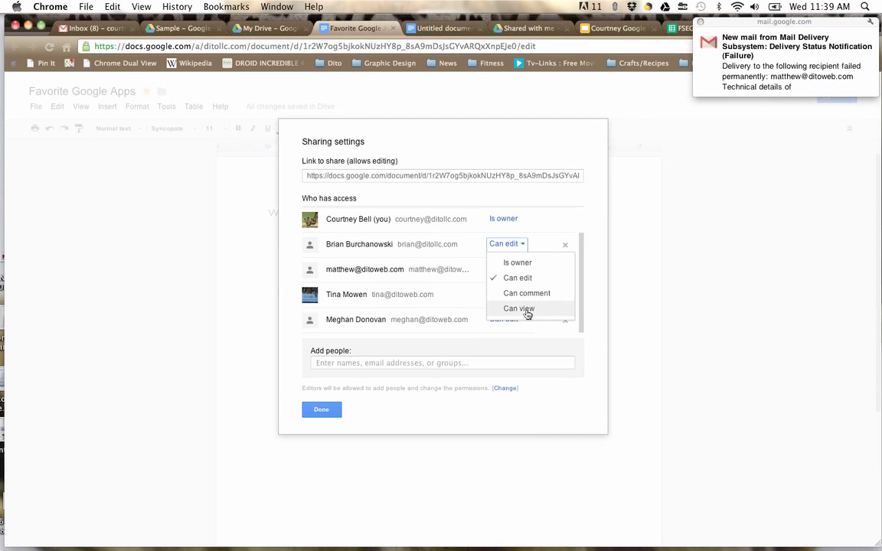
left_click(539, 229)
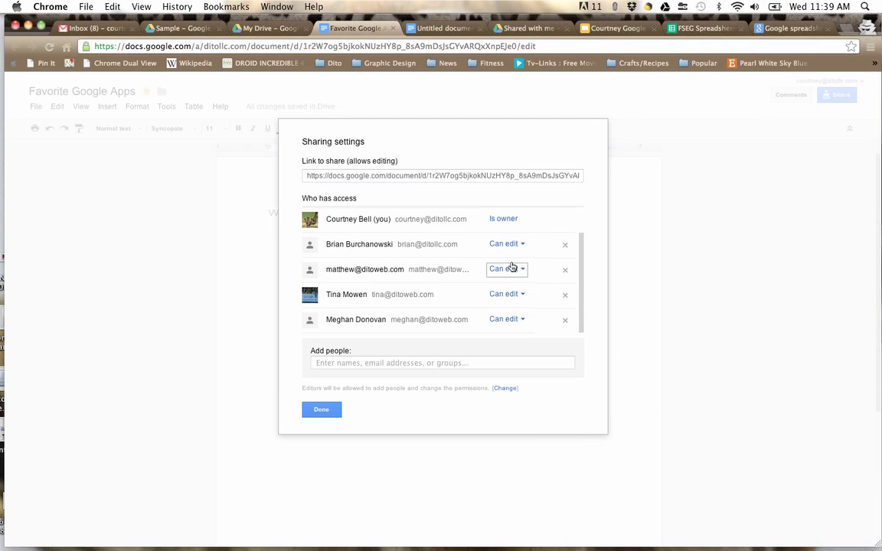
left_click(507, 245)
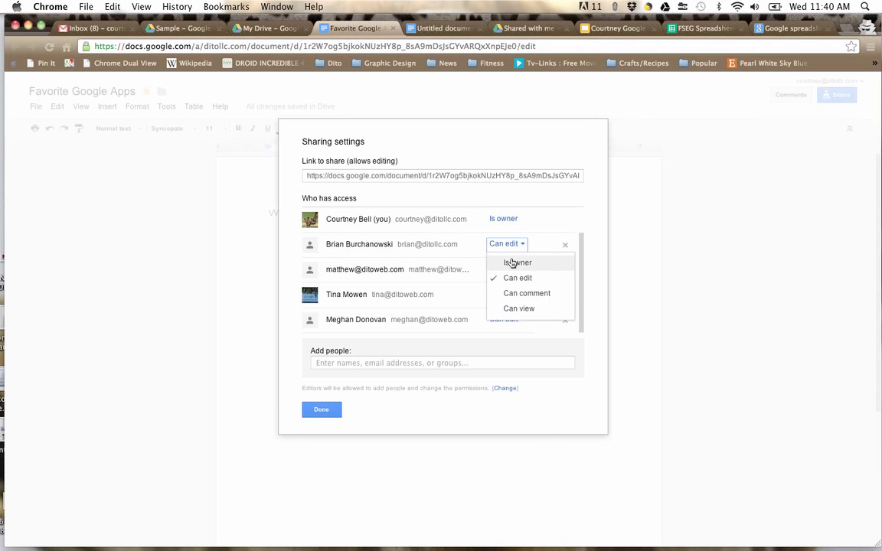
left_click(569, 208)
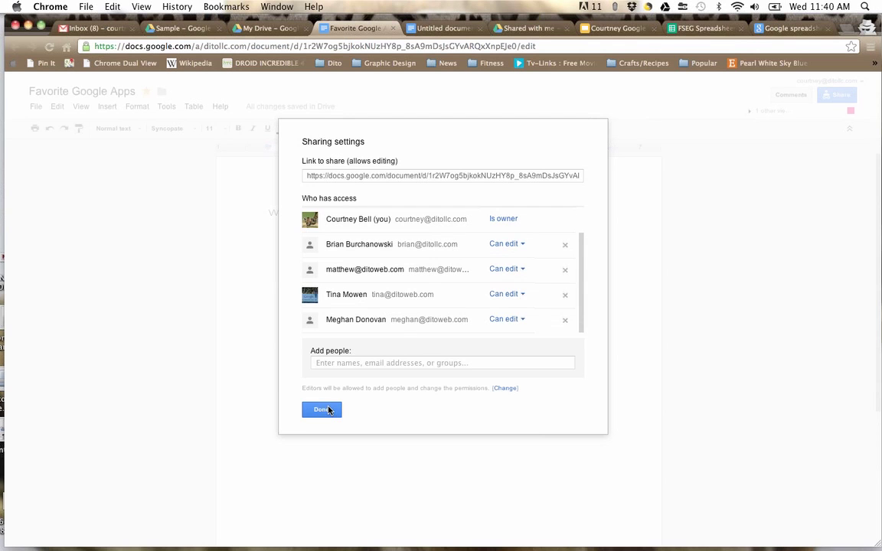
left_click(321, 410)
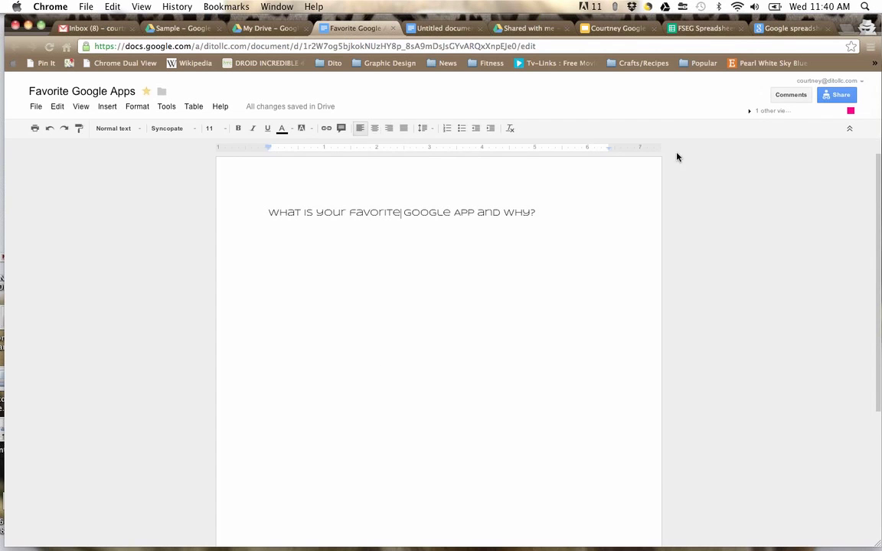
Step: Open chat with the other viewer and send a greeting telling them to type away
left_click(750, 112)
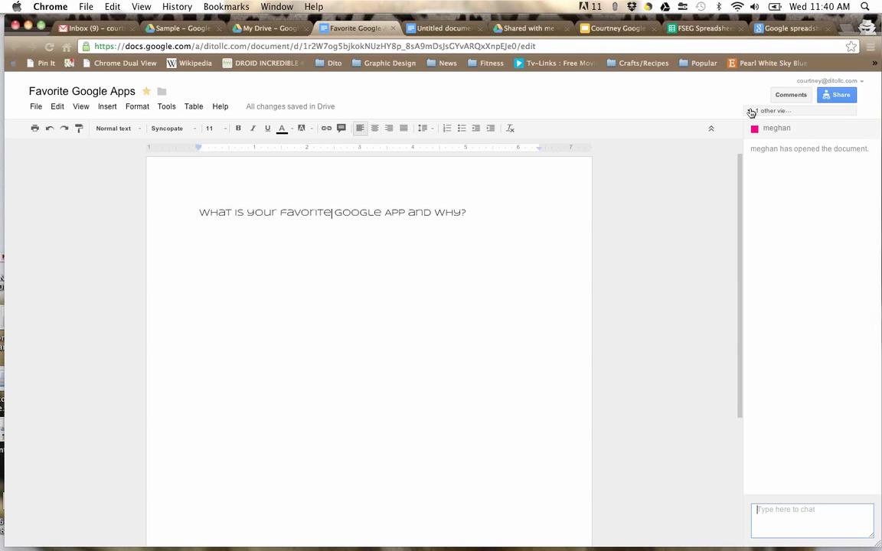
left_click(750, 112)
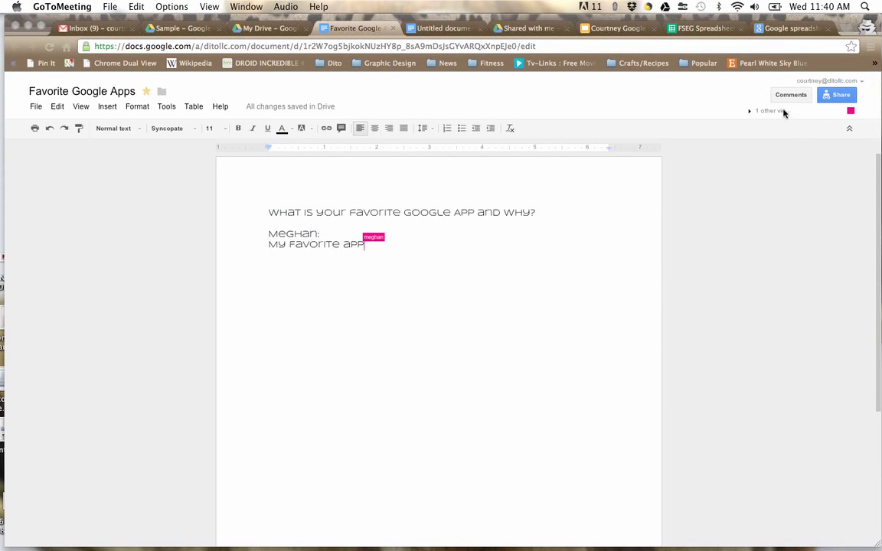
left_click(750, 112)
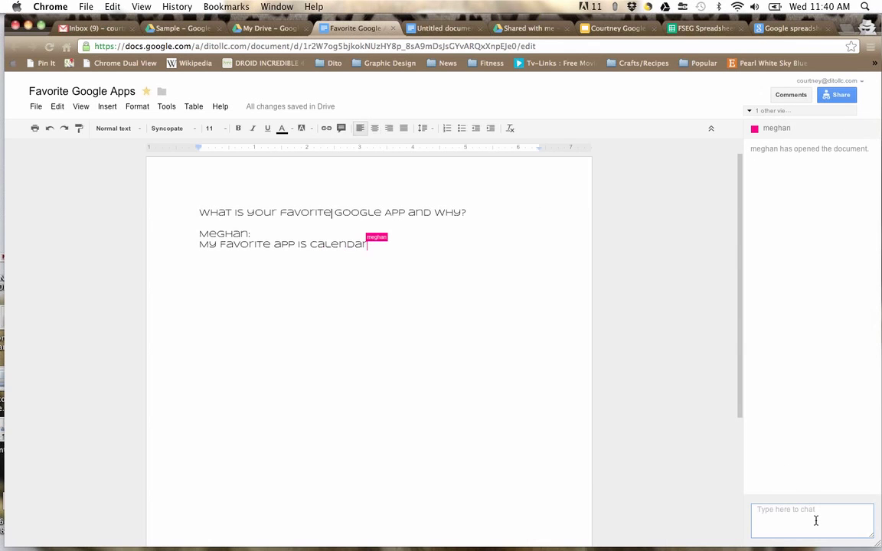
type("Hello Meghan")
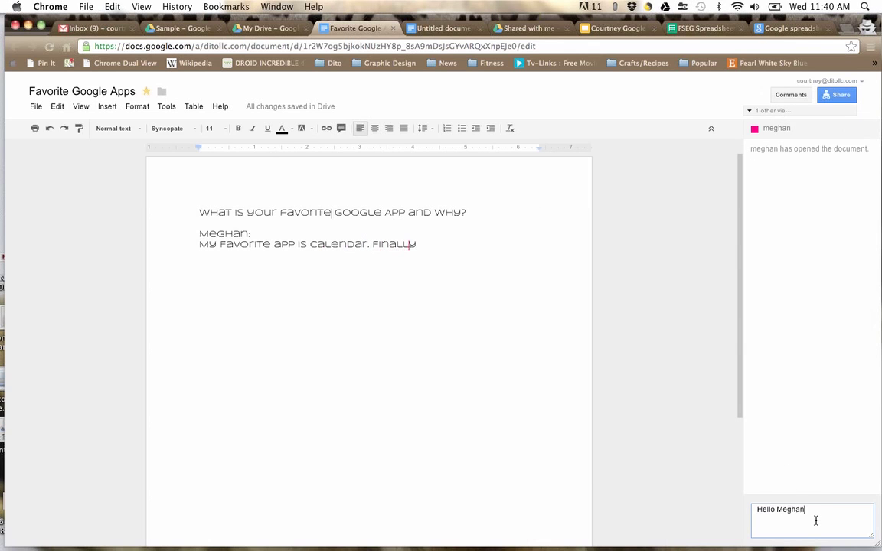
type("! Type Away!!1")
key("Return")
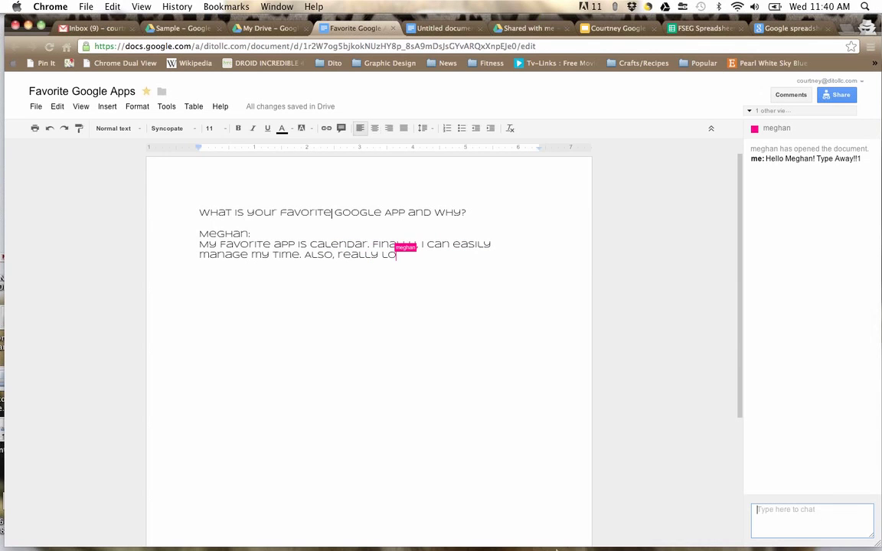
Step: Comment 'Should we make this bold???' on the question line at the top
triple_click(407, 212)
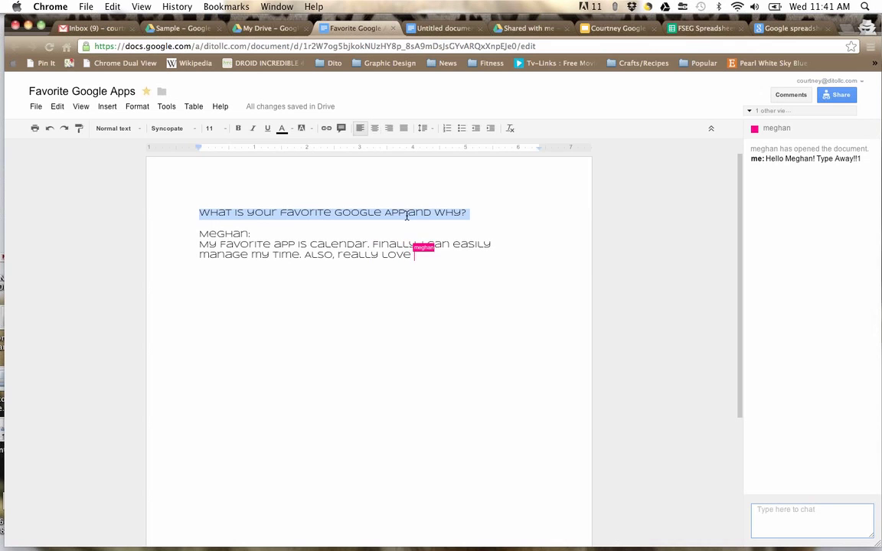
right_click(408, 213)
left_click(433, 300)
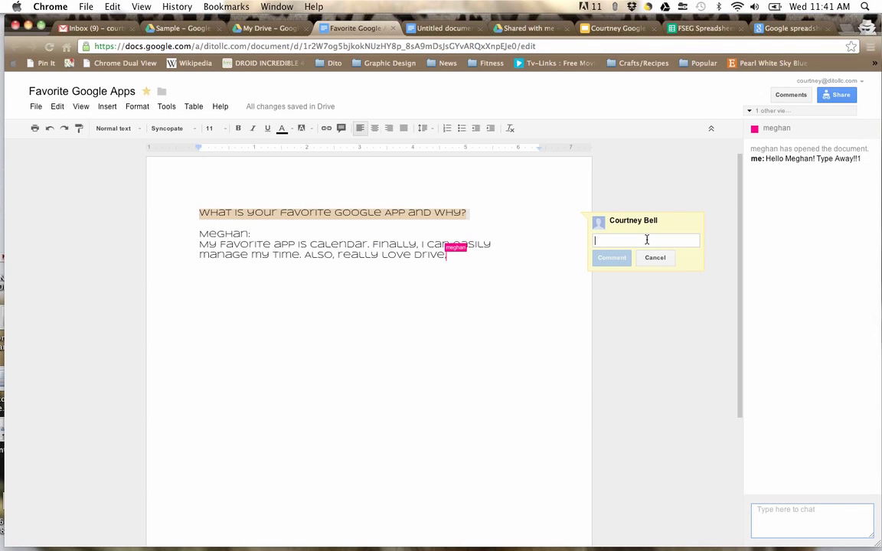
type("Should we make this bod")
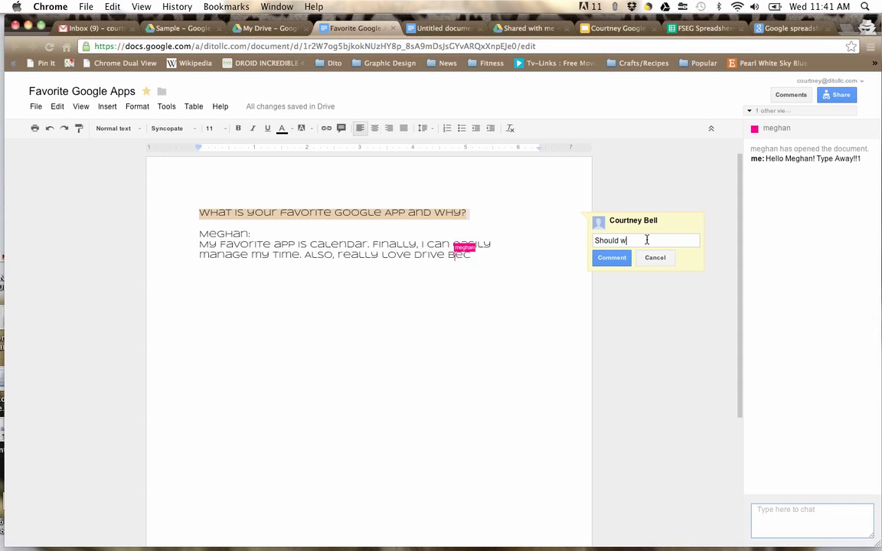
key("BackSpace")
type("ld???")
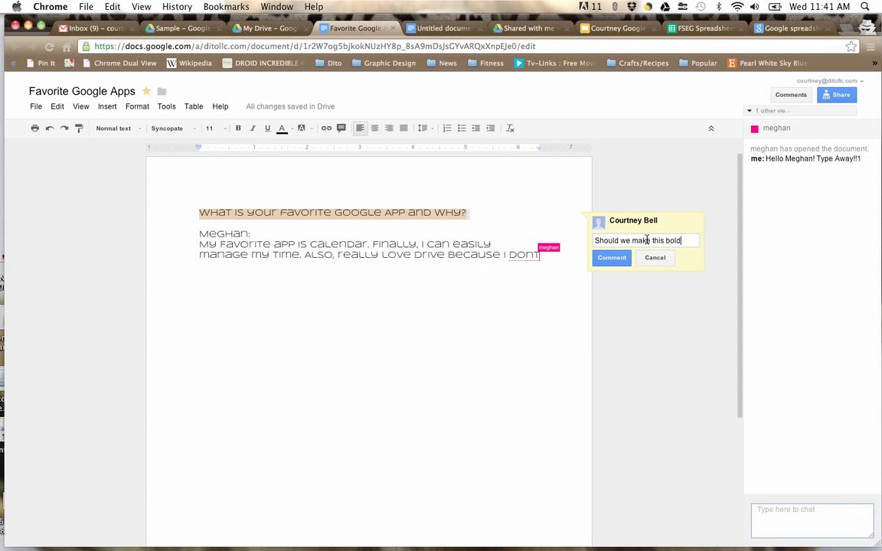
left_click(598, 257)
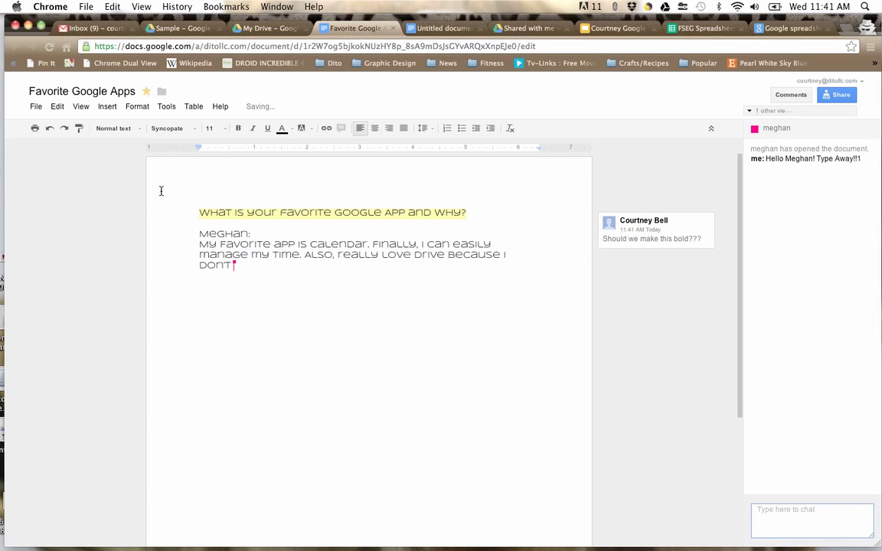
Step: Comment 'Lets make this green!' on the collaborator's name label line via Insert
left_click(97, 107)
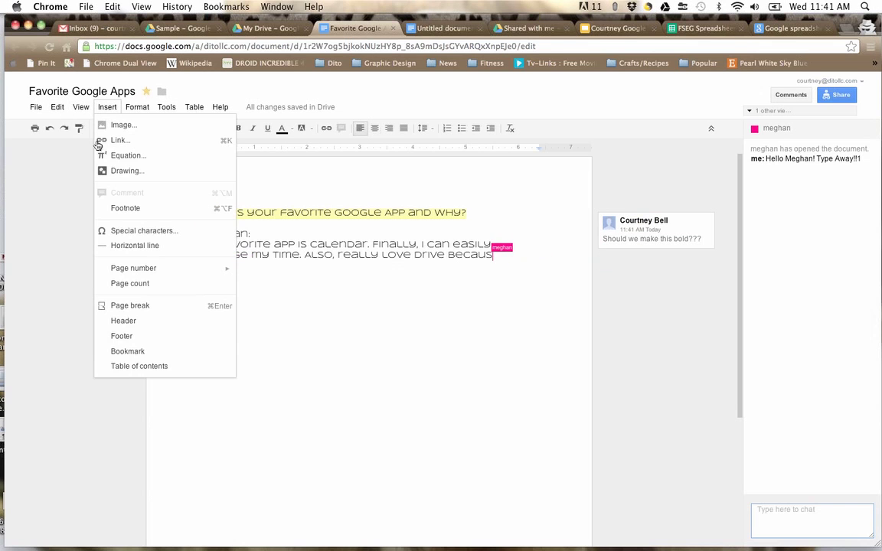
left_click(104, 305)
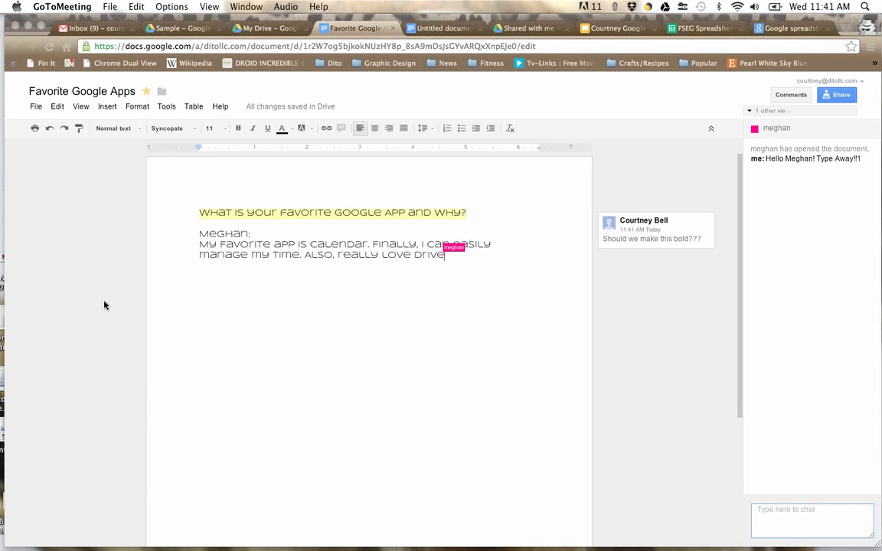
triple_click(234, 233)
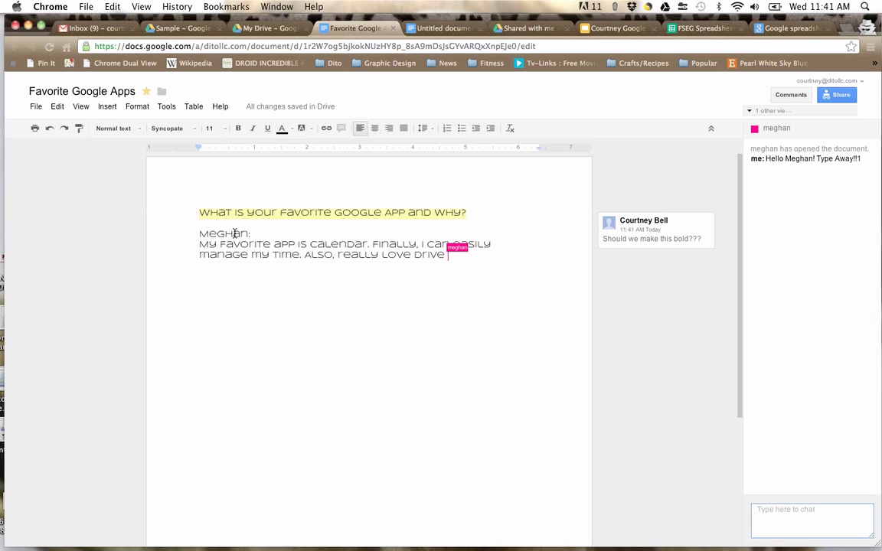
left_click(106, 107)
left_click(128, 193)
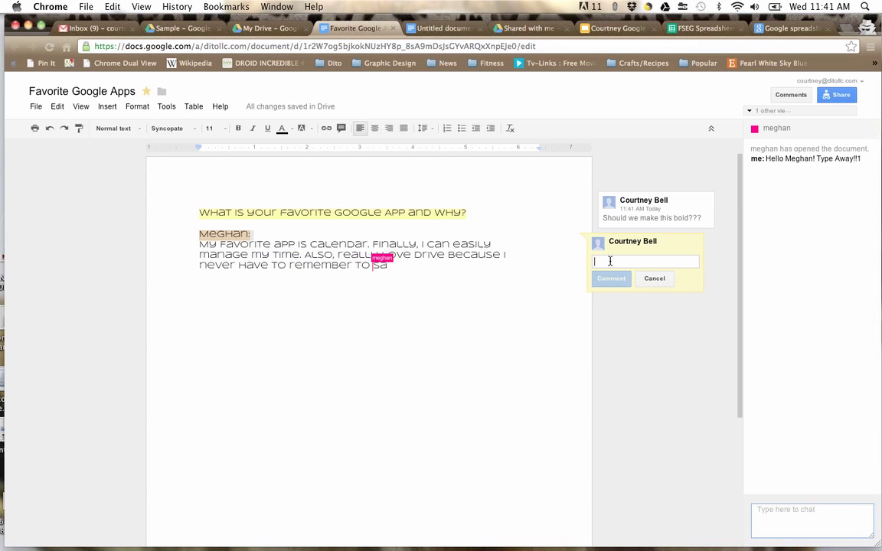
type("Lets make this green!")
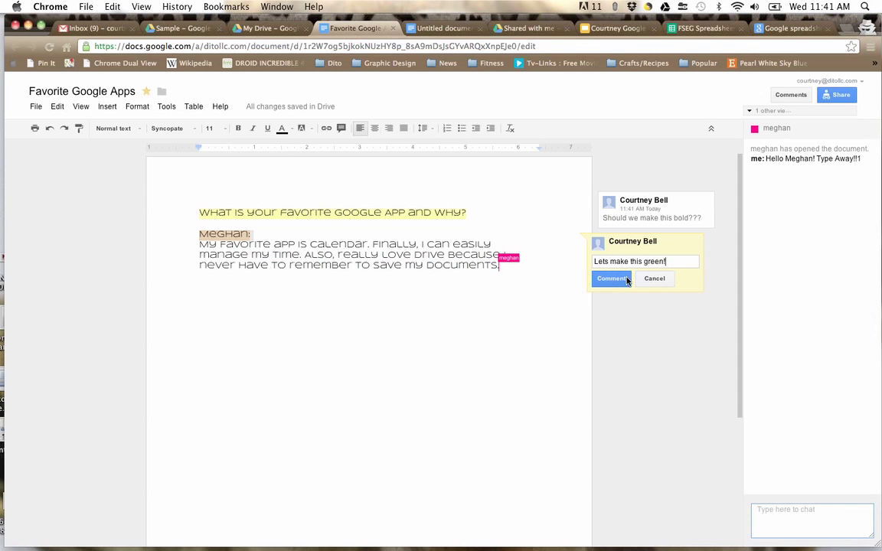
left_click(612, 280)
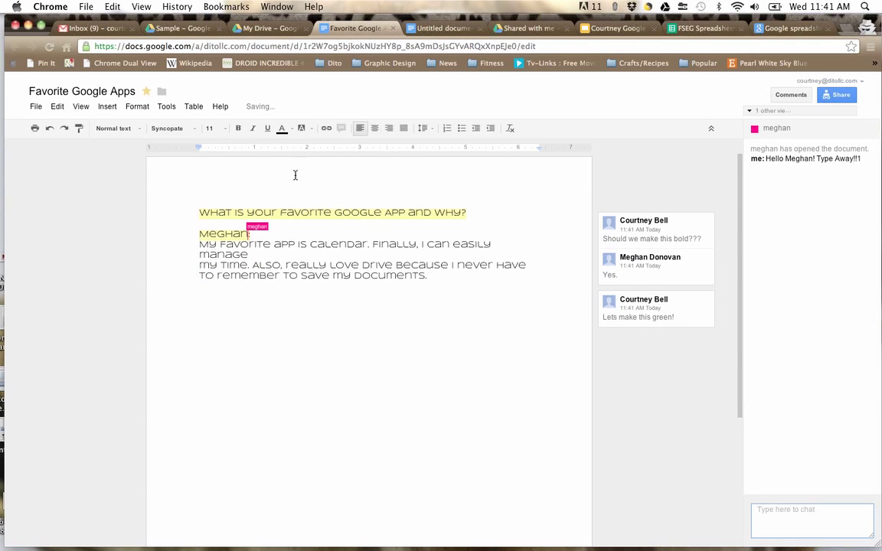
Step: Insert a horizontal line below the answer text and place the cursor beneath it
left_click(105, 113)
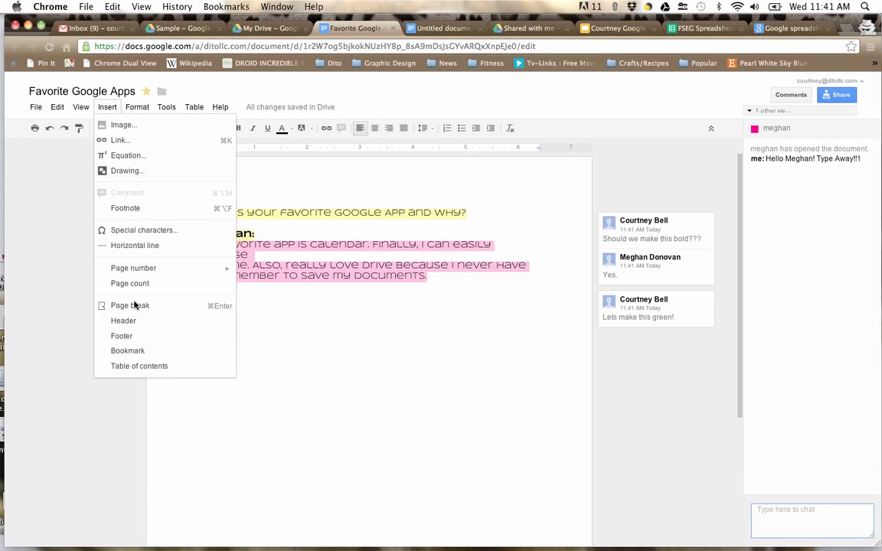
left_click(108, 111)
left_click(108, 110)
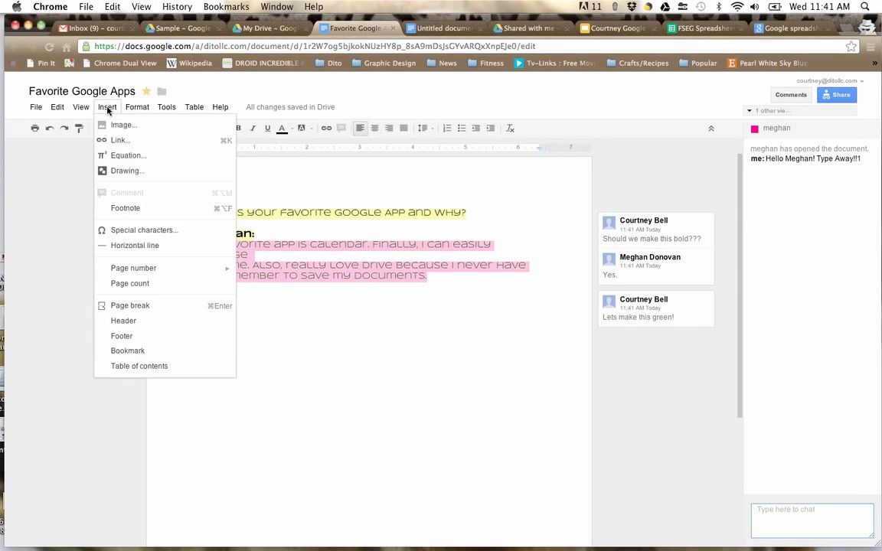
left_click(114, 246)
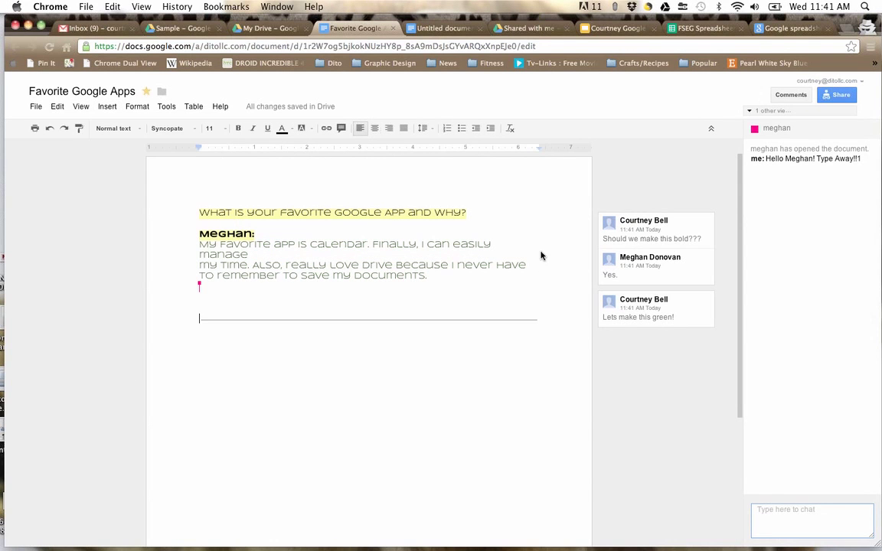
left_click(848, 172)
left_click(546, 322)
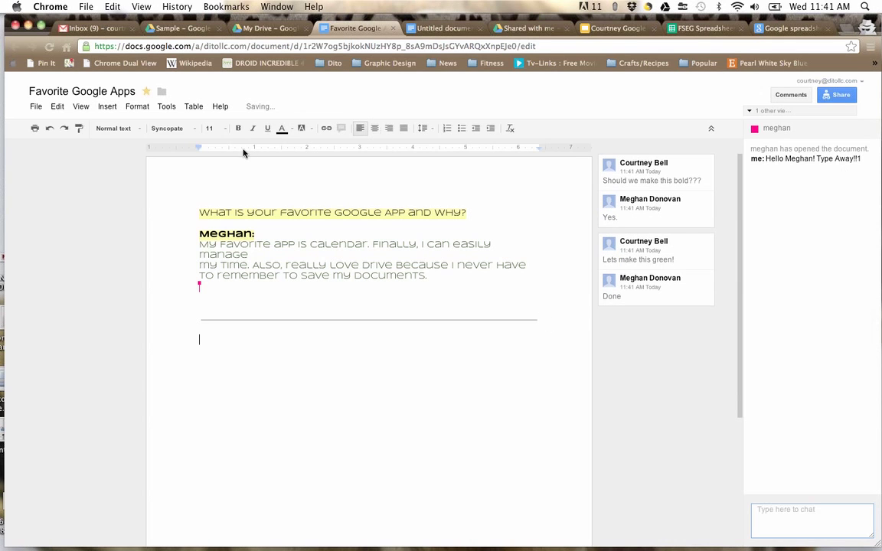
left_click(107, 106)
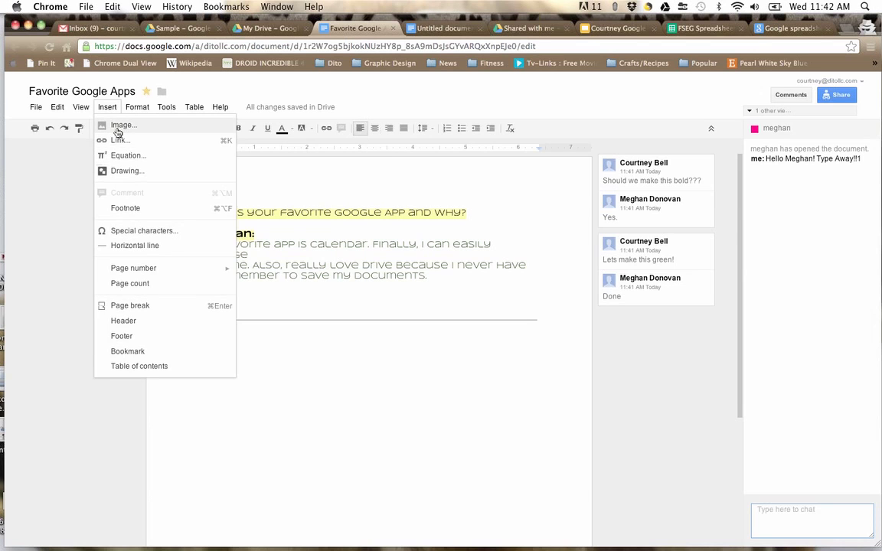
Step: Open the Insert image dialog and a new incognito browser tab
left_click(118, 128)
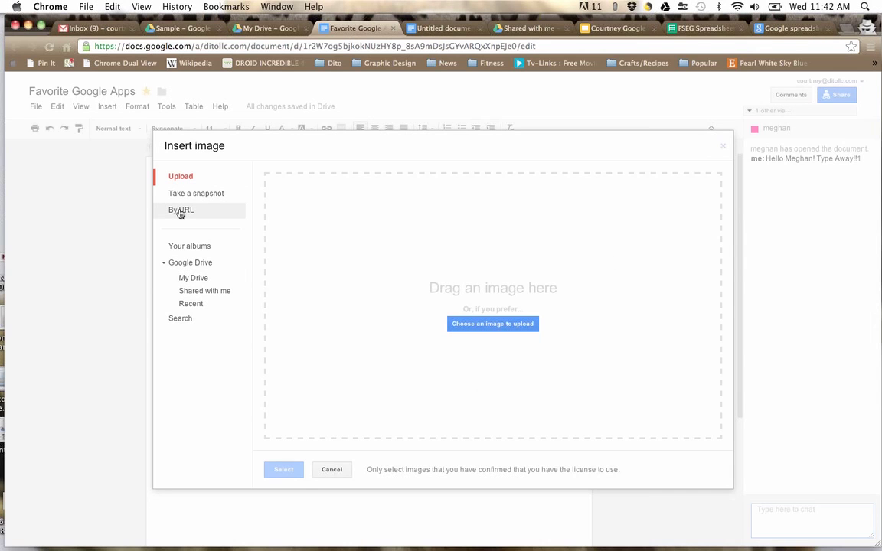
left_click(847, 29)
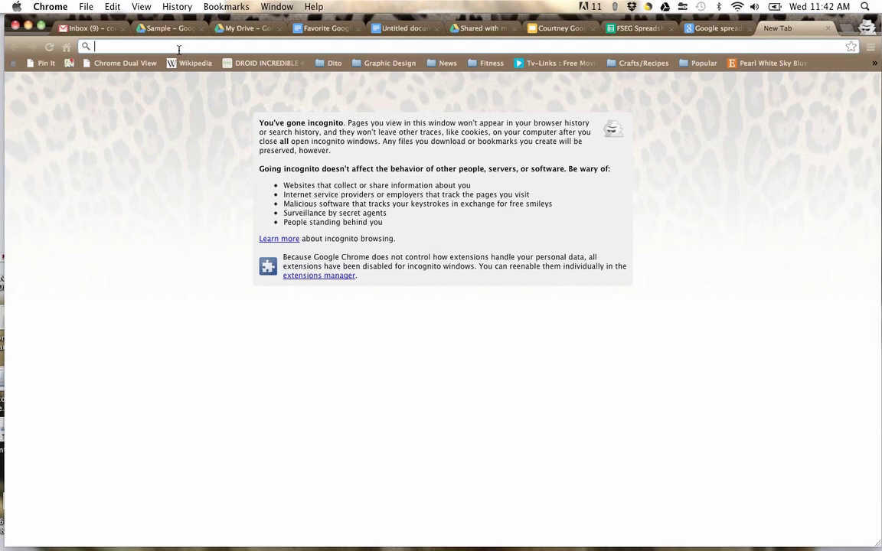
Step: Search Google Images for 'cat' and copy the grey long-haired cat image's URL
type("cat")
key("Return")
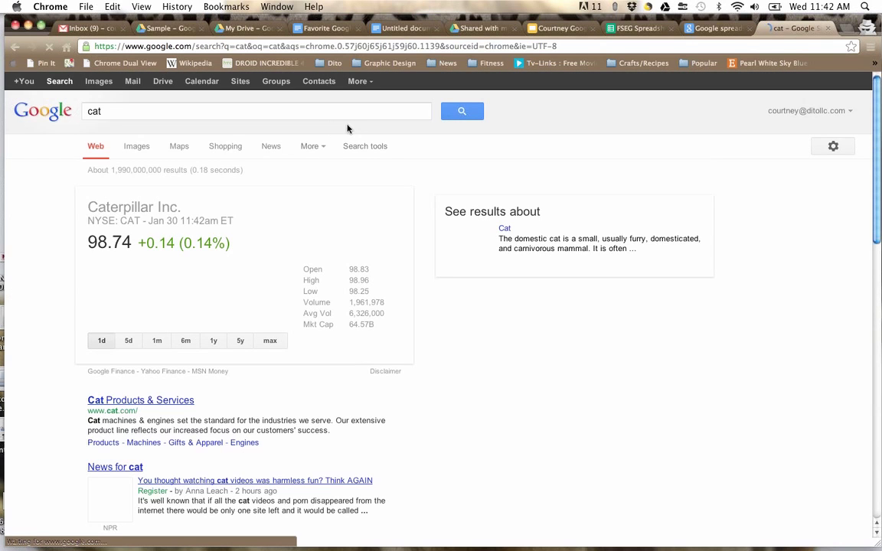
left_click(100, 82)
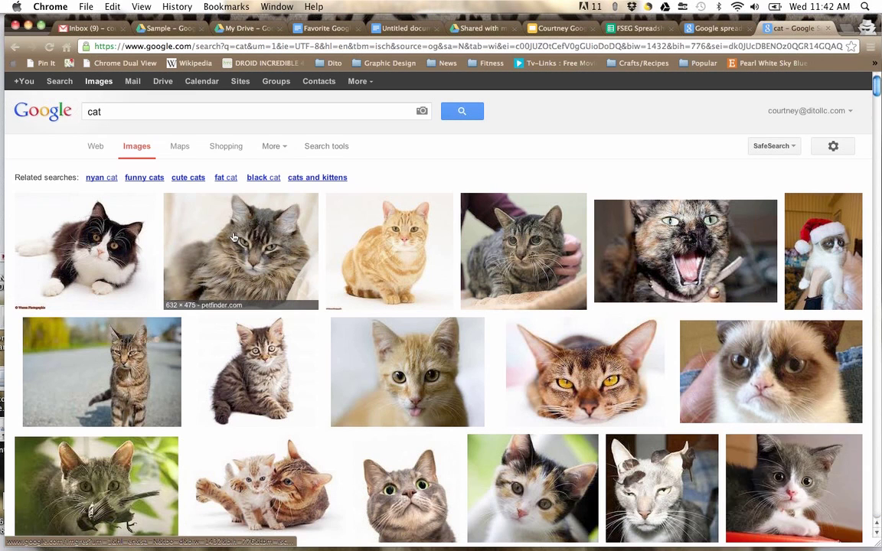
right_click(234, 233)
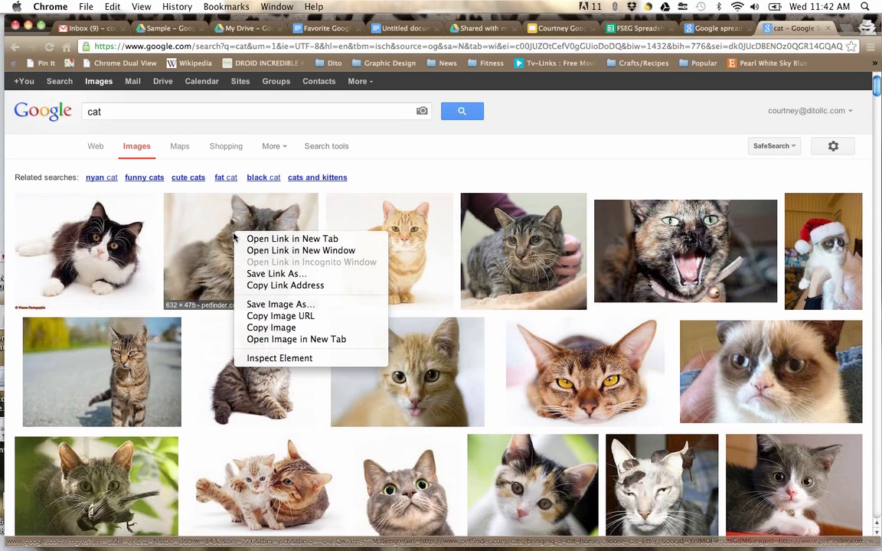
left_click(265, 320)
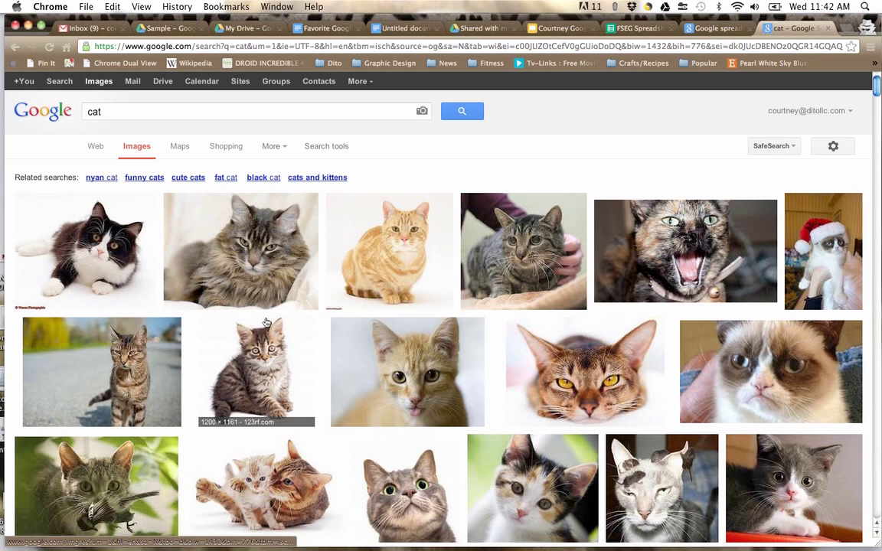
left_click(325, 28)
left_click(197, 210)
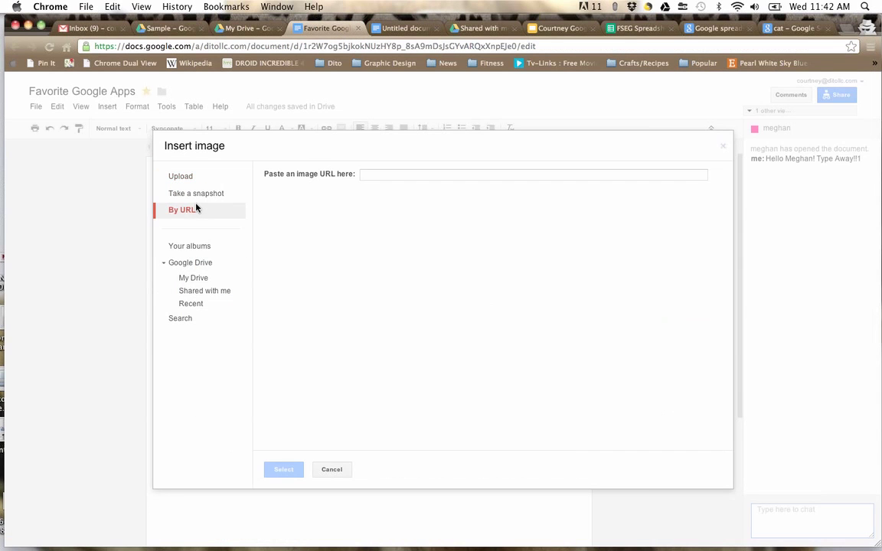
left_click(377, 177)
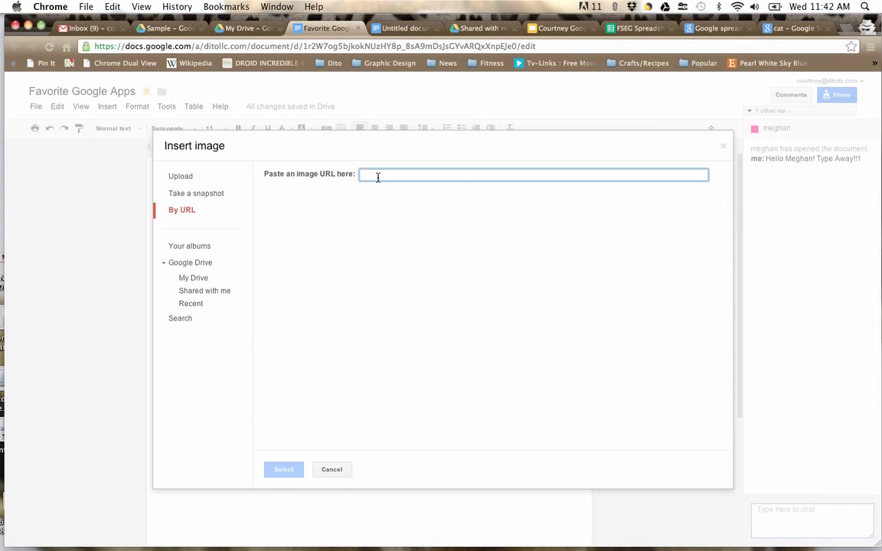
key("super+v")
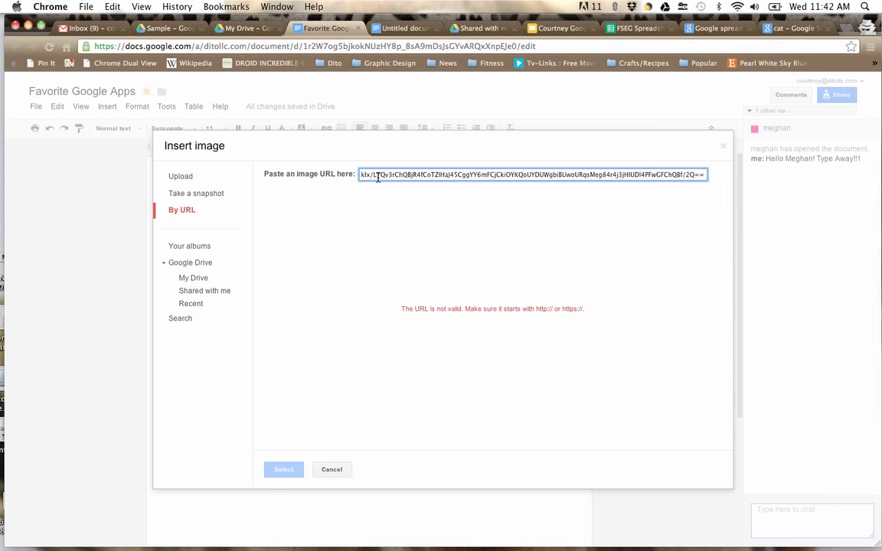
left_click_drag(474, 177, 224, 195)
triple_click(445, 172)
key("BackSpace")
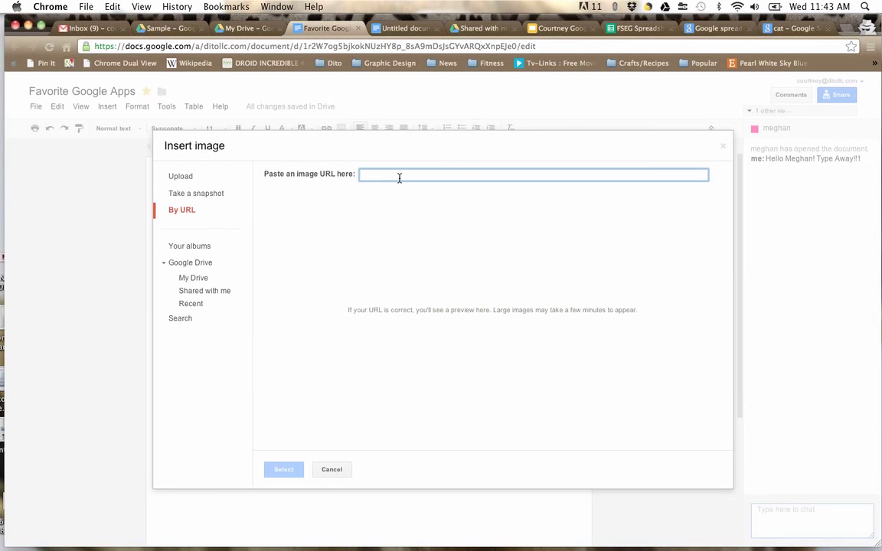
type("www.google.com")
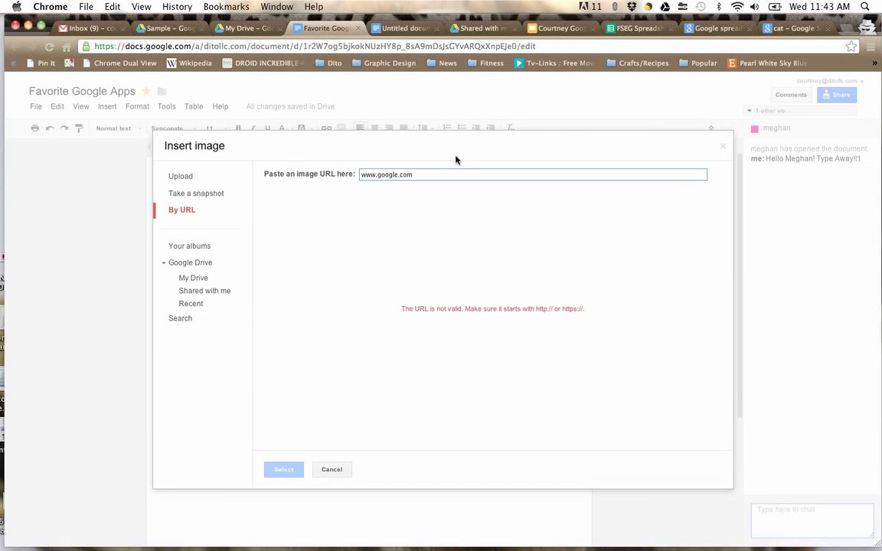
left_click(793, 28)
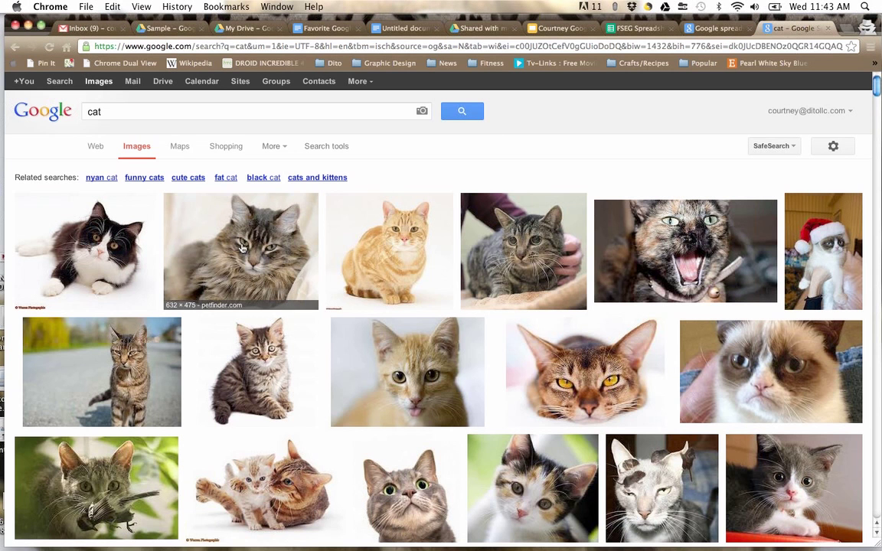
left_click(31, 259)
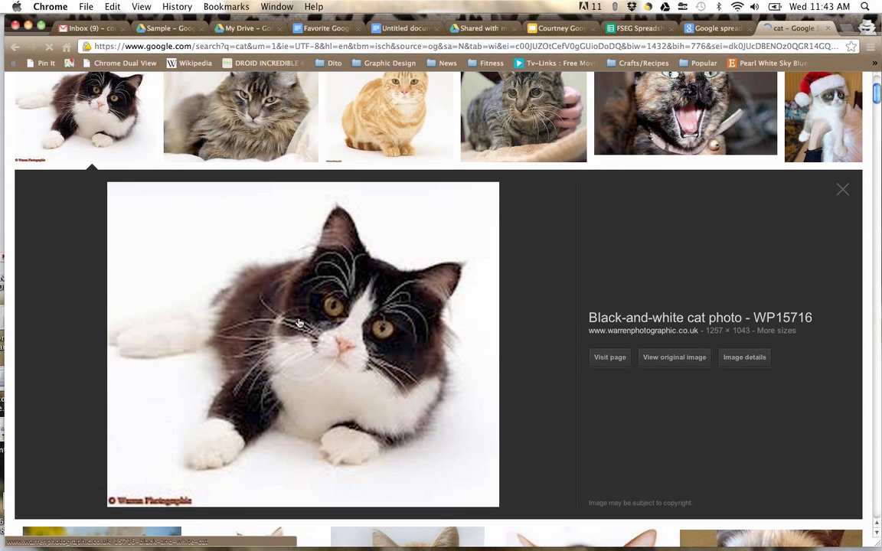
right_click(298, 323)
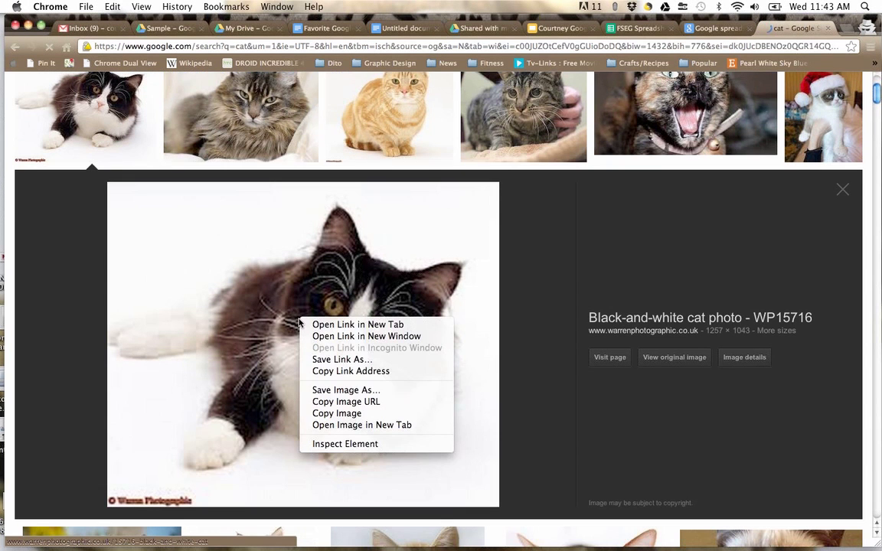
left_click(336, 402)
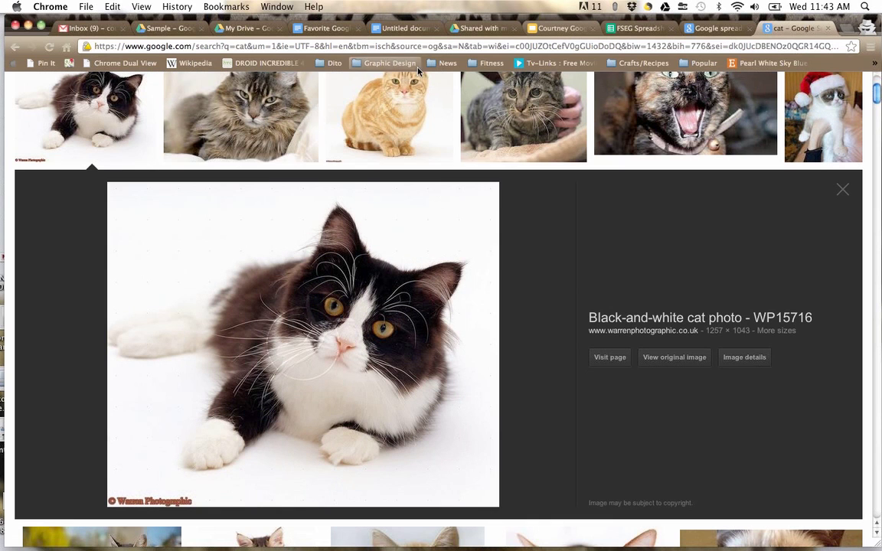
left_click(314, 29)
double_click(430, 176)
triple_click(430, 177)
key("super+v")
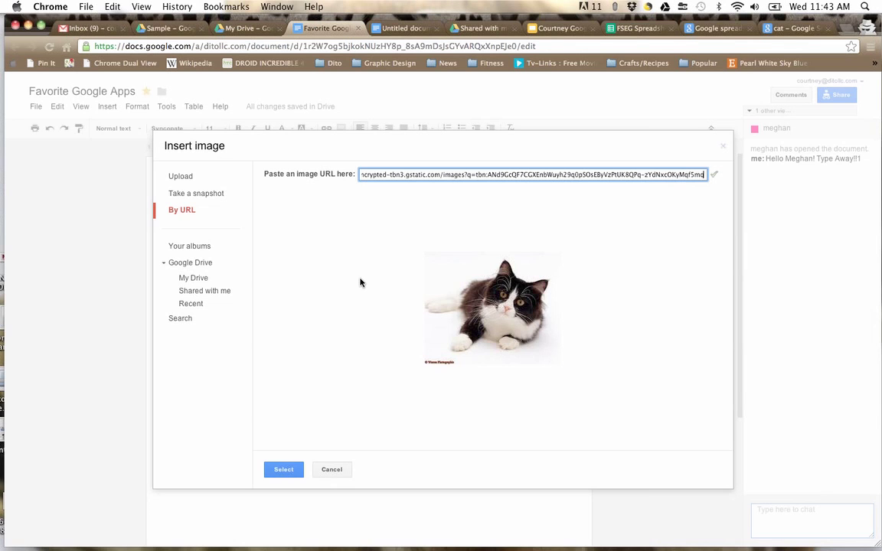
Step: Insert the black-and-white cat photo and centre it on the page
left_click(278, 469)
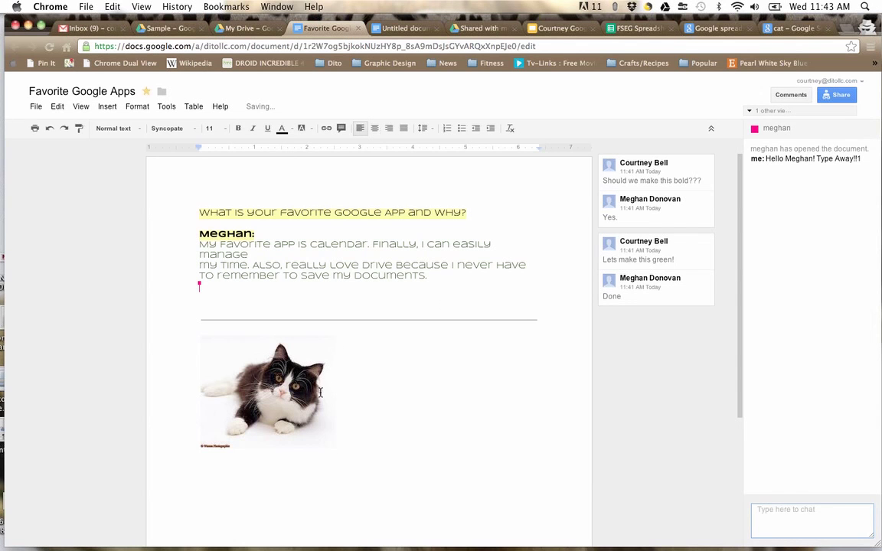
left_click(321, 392)
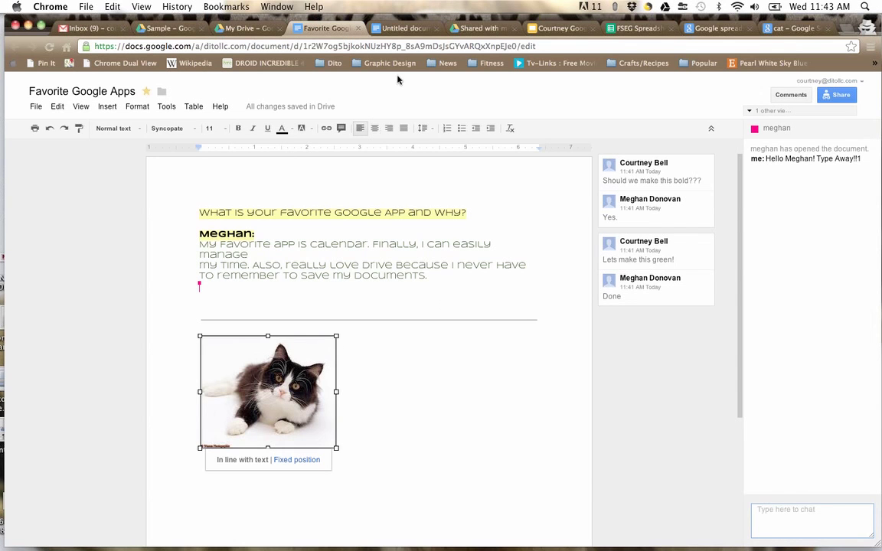
left_click(374, 130)
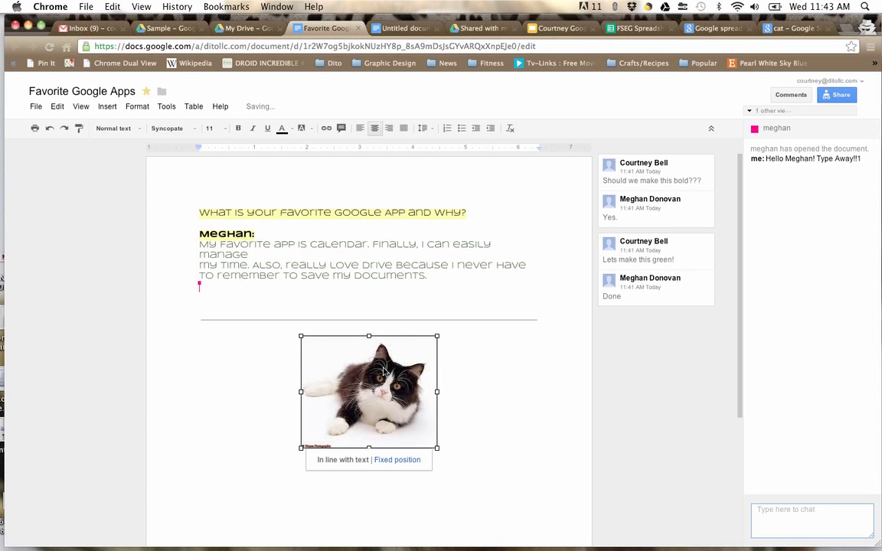
Step: Comment 'Do you think this is work appropriate?' on the cat image, fixing the spelling
right_click(383, 371)
left_click(414, 432)
type("Do you think this")
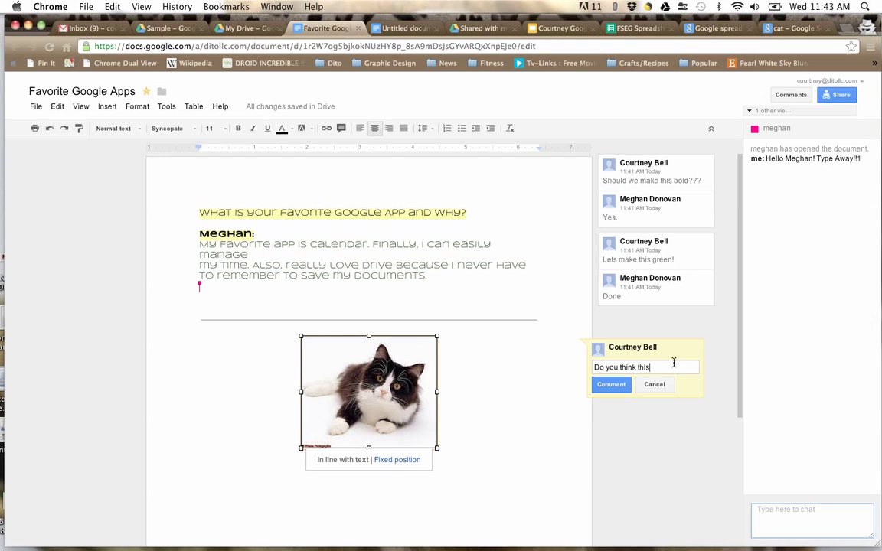
type(" is work appropiate?")
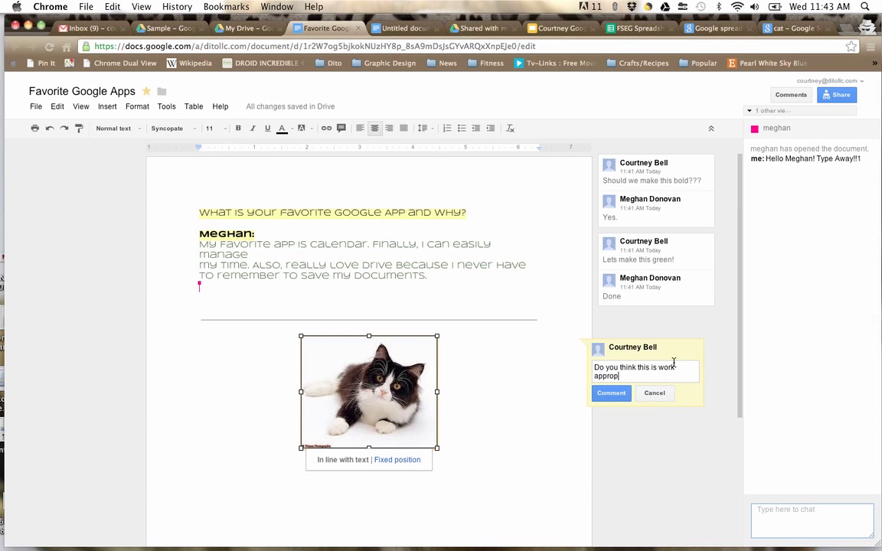
right_click(613, 376)
left_click(648, 299)
left_click(606, 395)
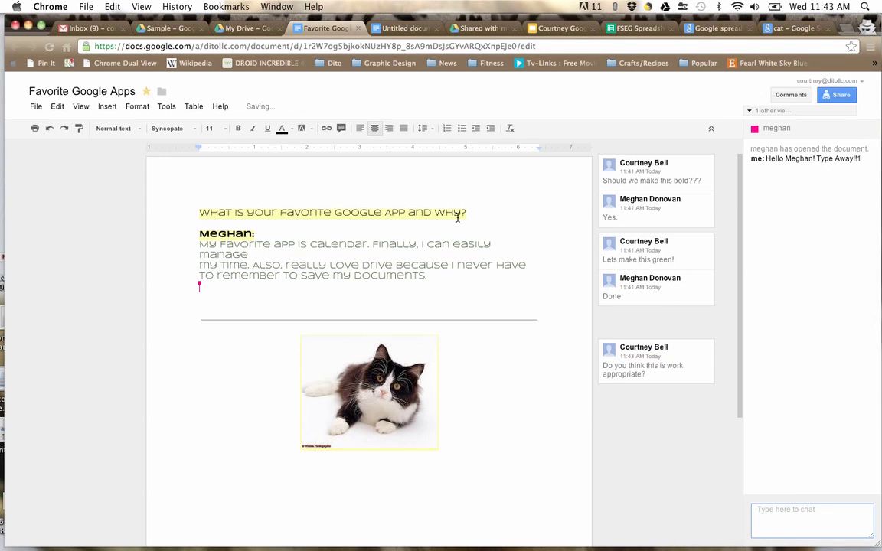
Step: Reply 'Great' to the 'Lets make this green!' comment and resolve that thread
left_click(222, 237)
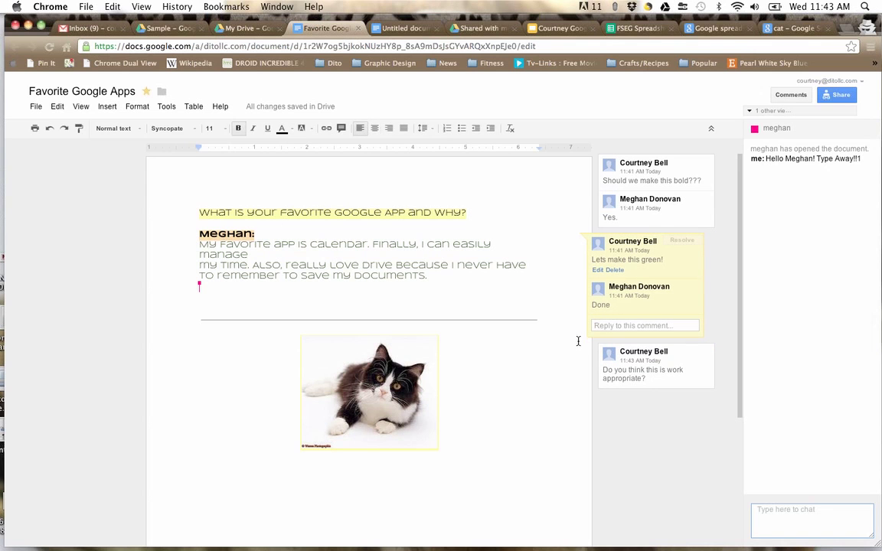
left_click(642, 326)
type("Great!")
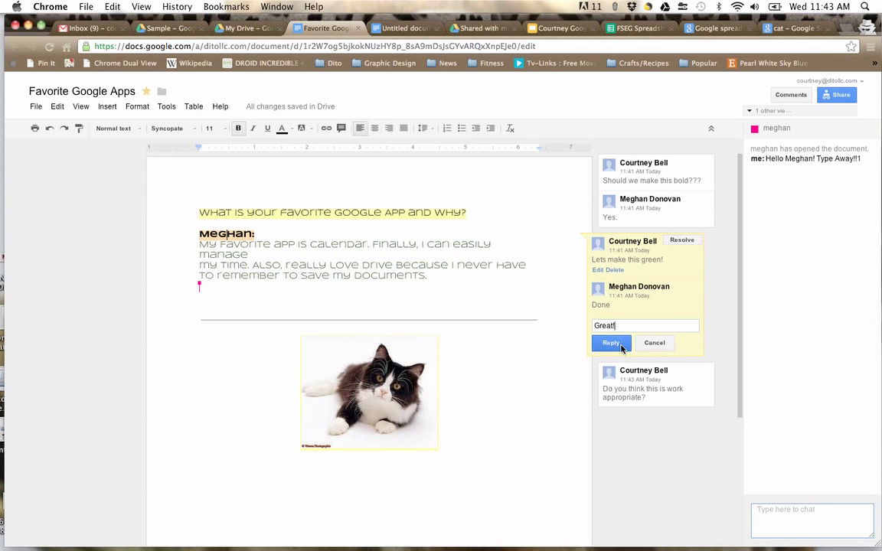
left_click(610, 342)
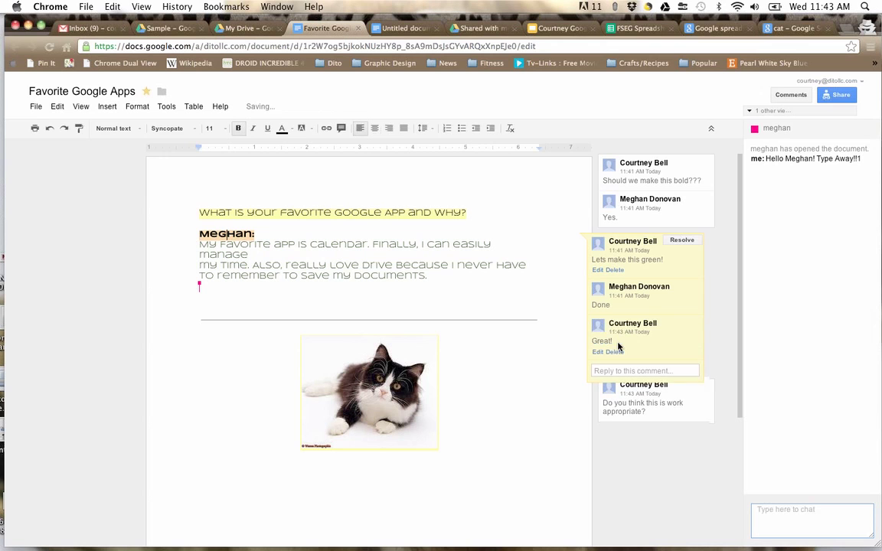
left_click(680, 241)
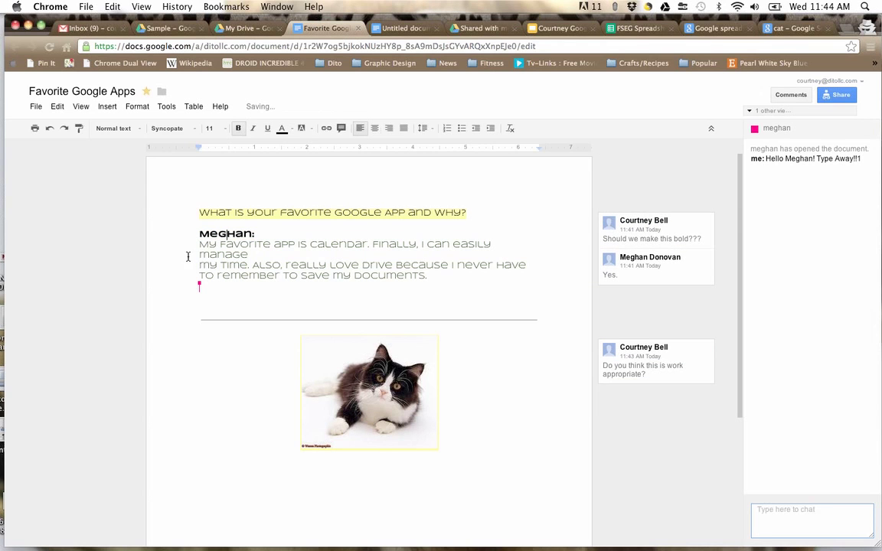
Step: Make the question heading line bold
triple_click(269, 213)
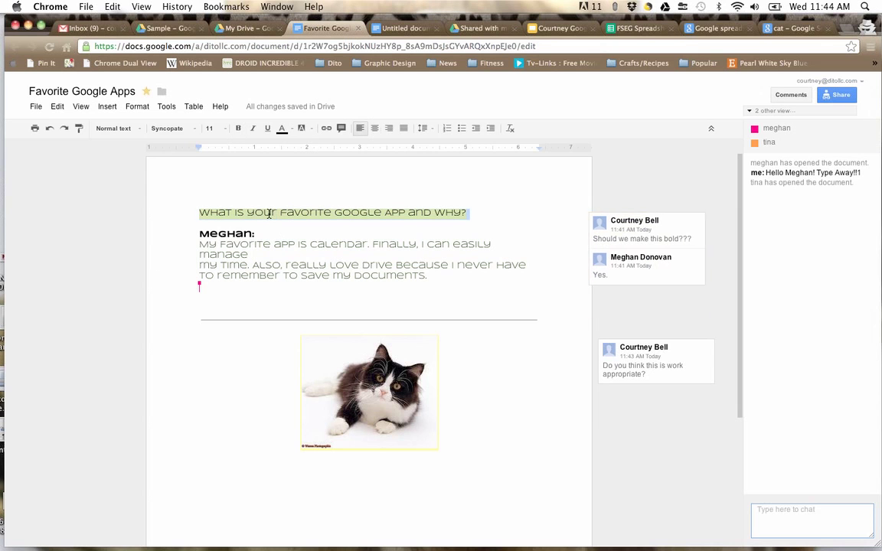
left_click(238, 128)
left_click(688, 249)
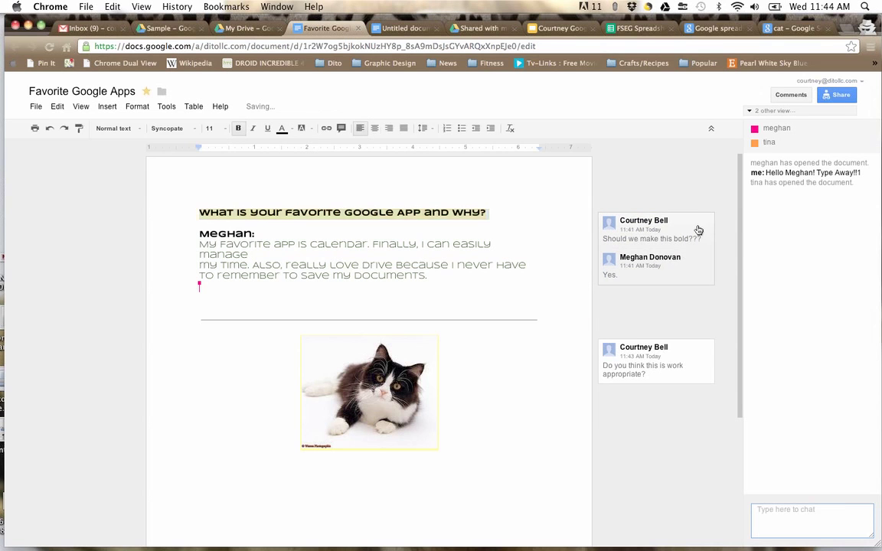
Step: Resolve the 'Should we make this bold???' comment
left_click(682, 219)
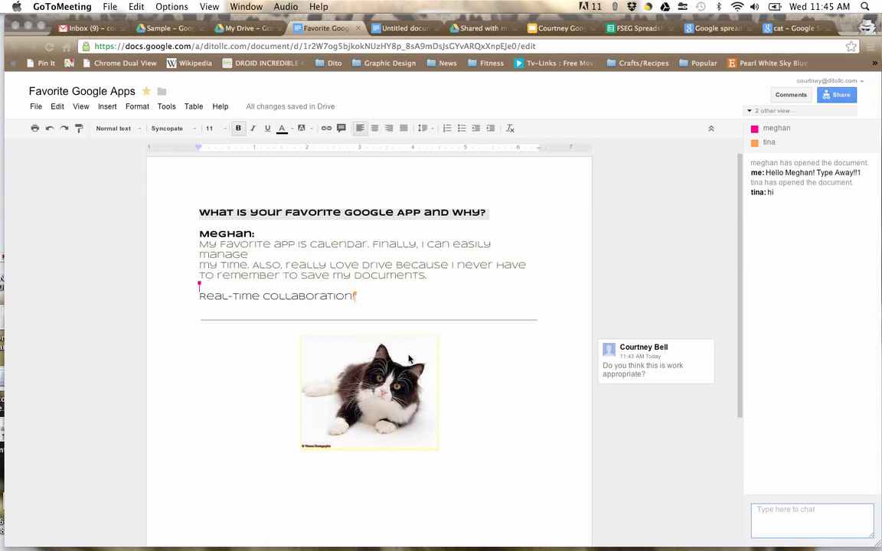
left_click(35, 106)
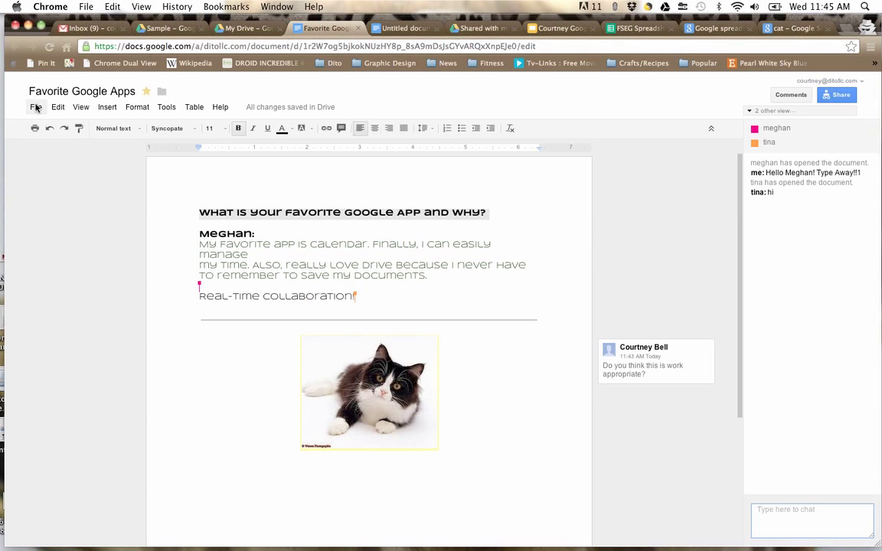
Step: Compare the 11:44, 11:41 and 11:34 AM revisions, then restore the 11:41 AM version
left_click(35, 106)
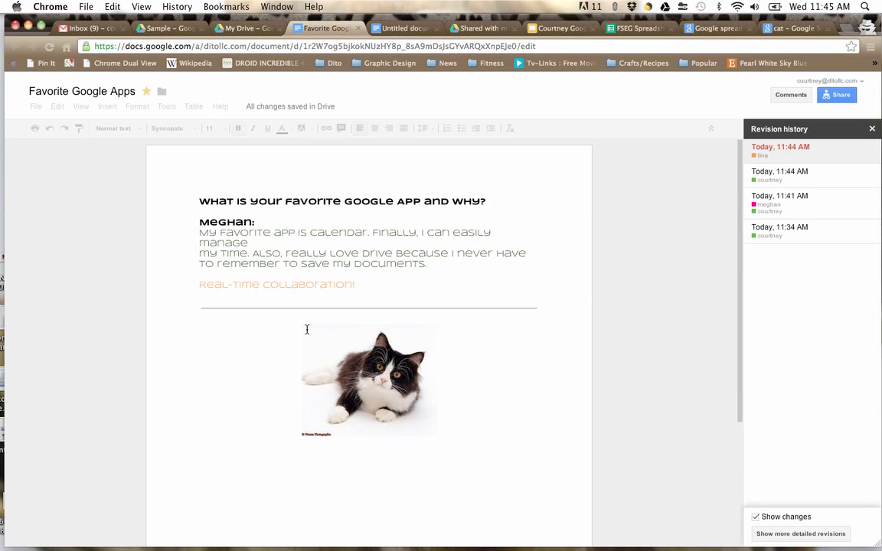
left_click(828, 173)
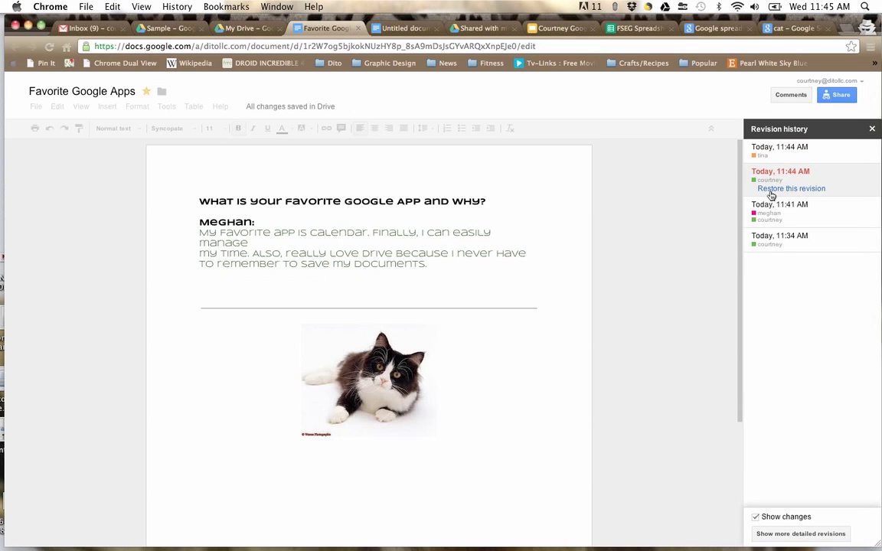
left_click(788, 211)
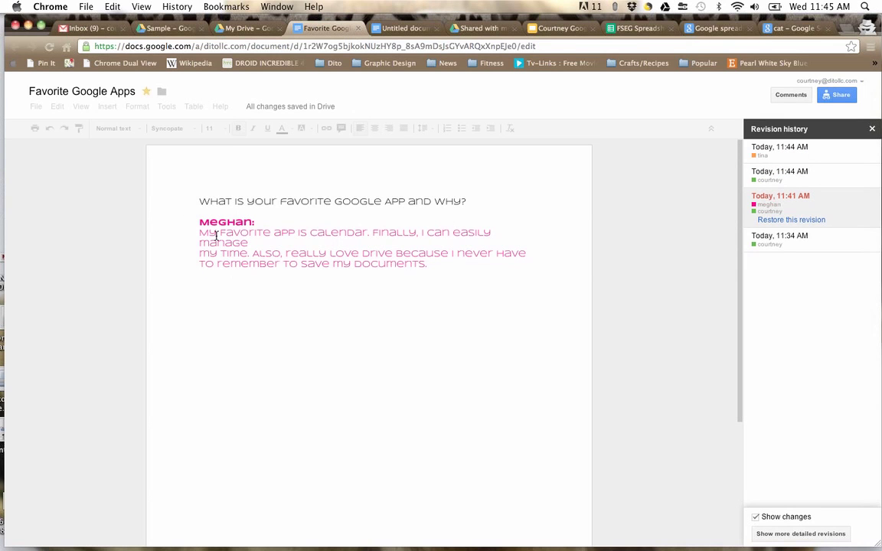
left_click(796, 239)
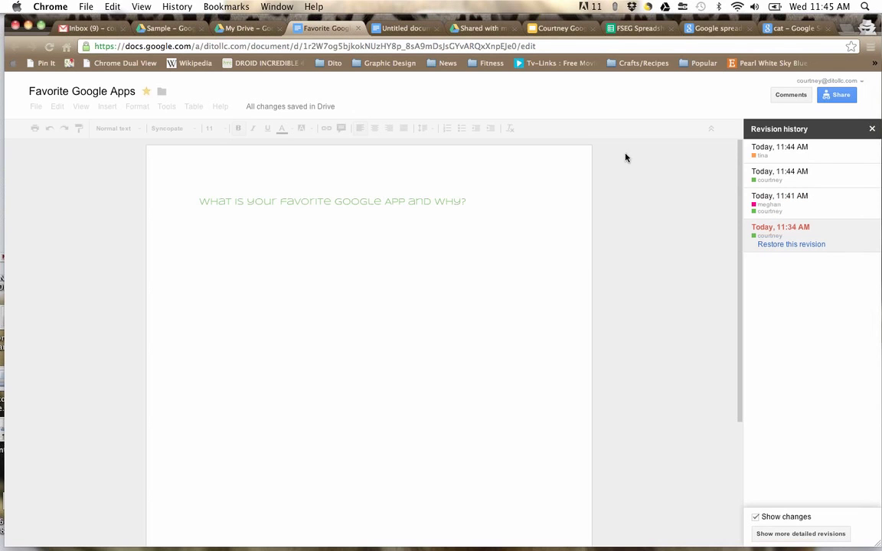
left_click(797, 181)
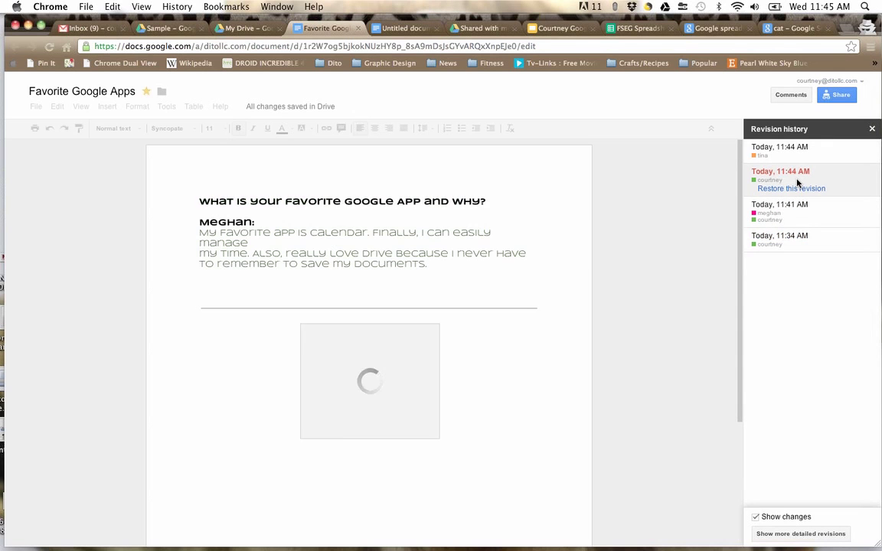
left_click(801, 205)
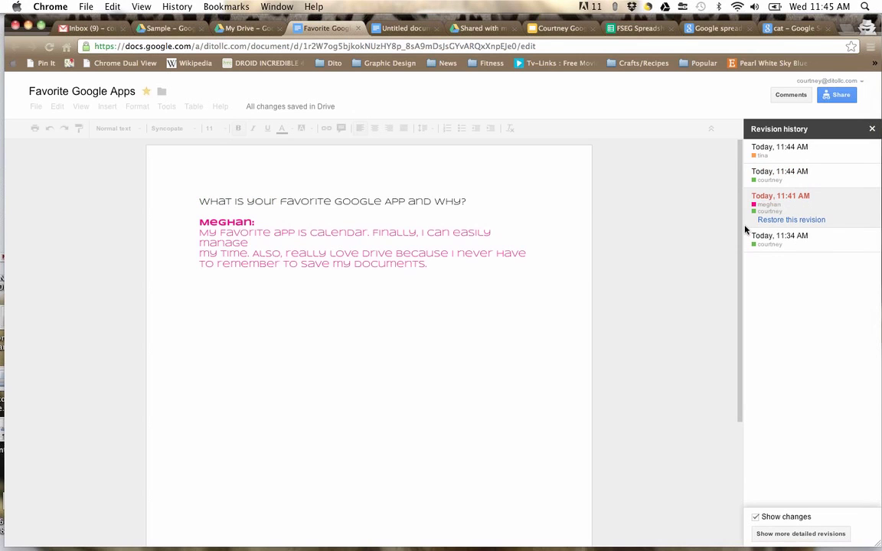
left_click(787, 221)
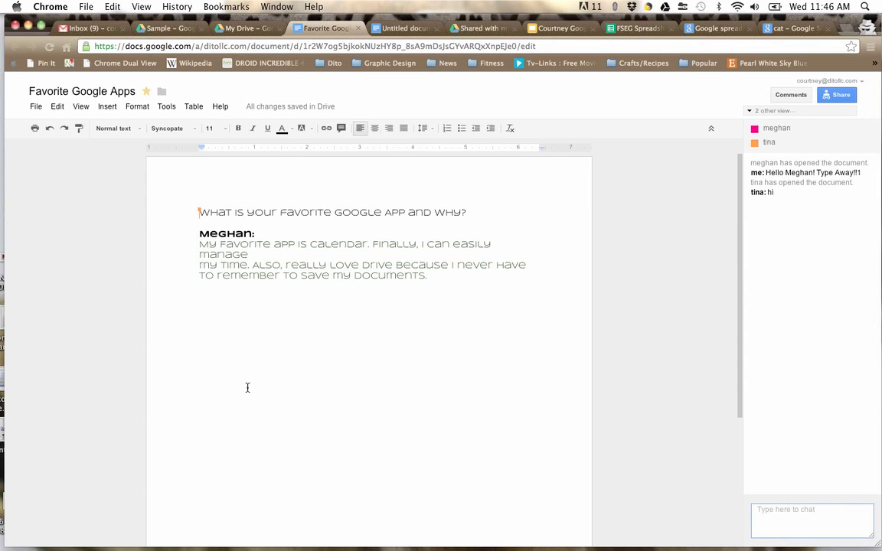
Step: Copy the collaborator's answer to the web clipboard, then reload the document after an error
left_click_drag(197, 232, 500, 291)
left_click(56, 107)
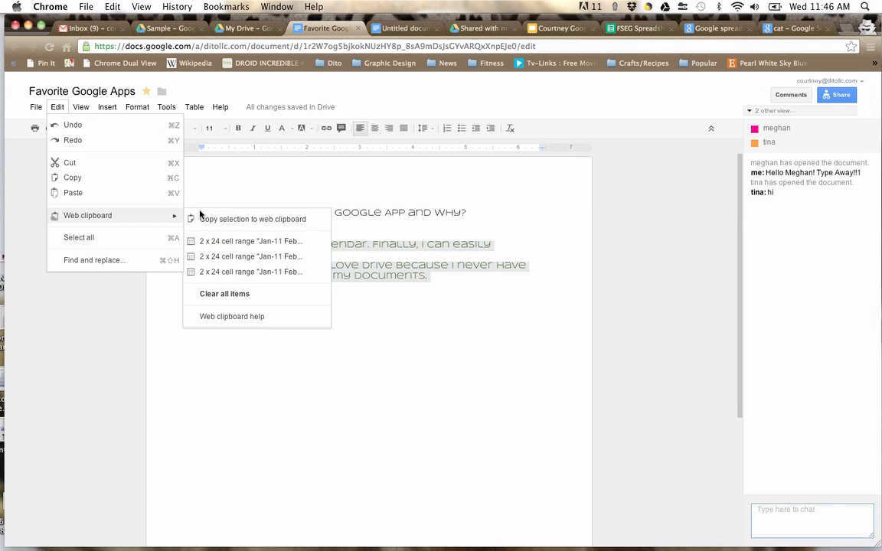
mouse_move(146, 217)
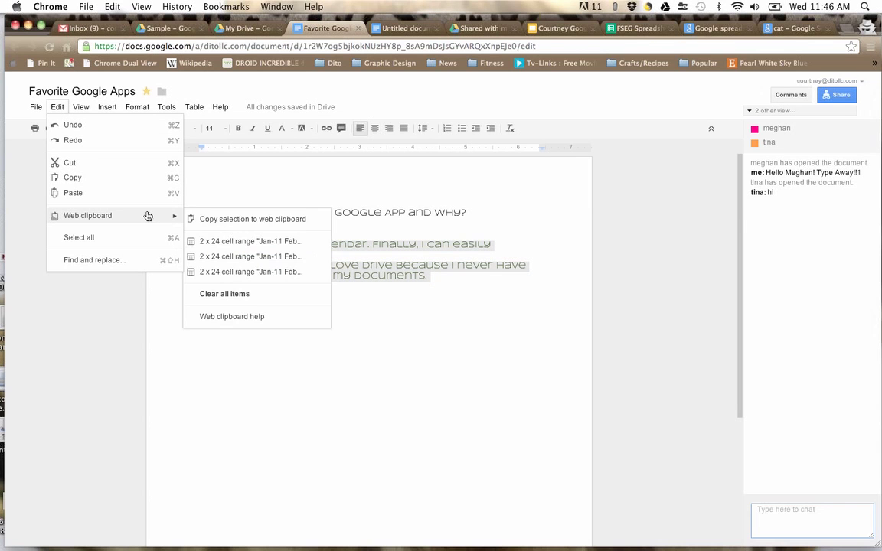
left_click(204, 220)
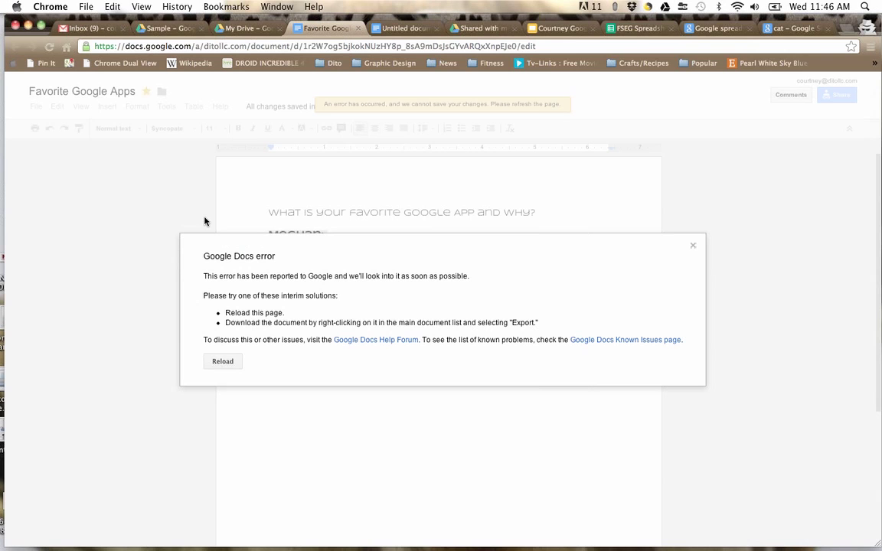
left_click(224, 362)
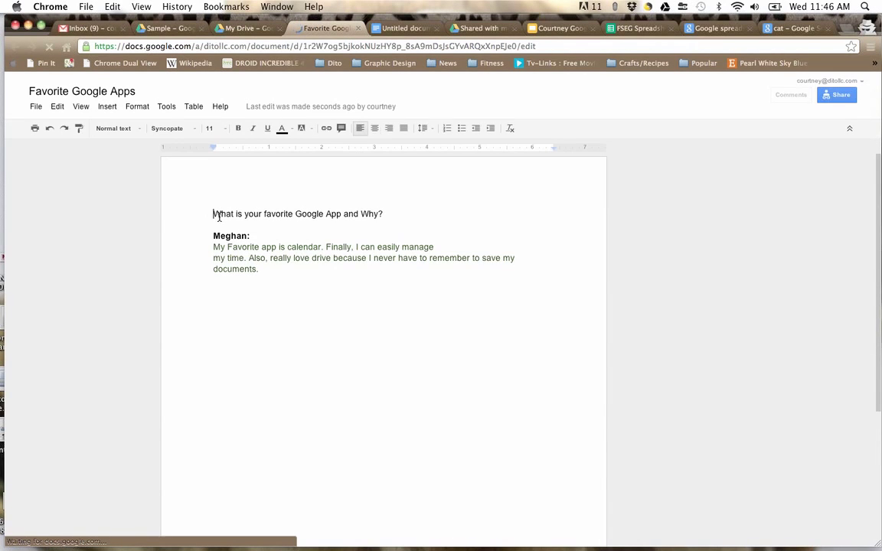
Step: Copy the question title to the web clipboard and paste it back as rich text
triple_click(218, 215)
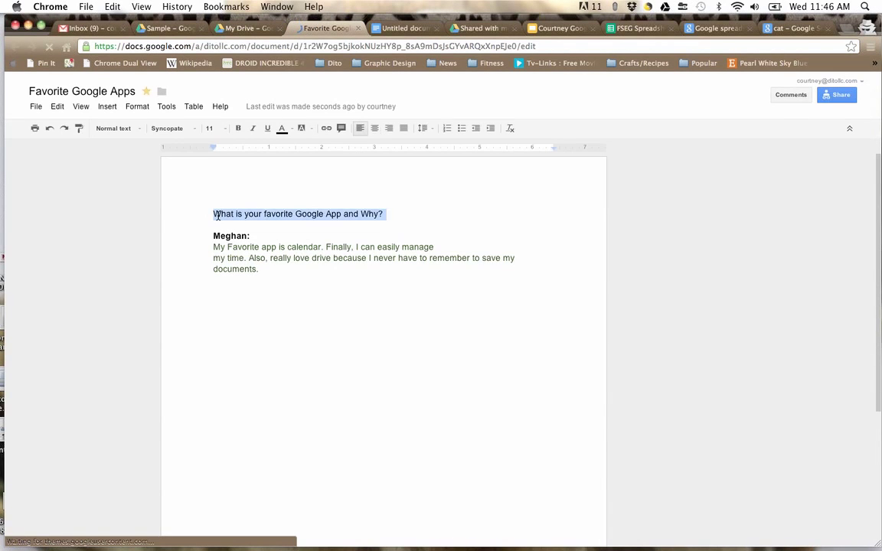
left_click(59, 107)
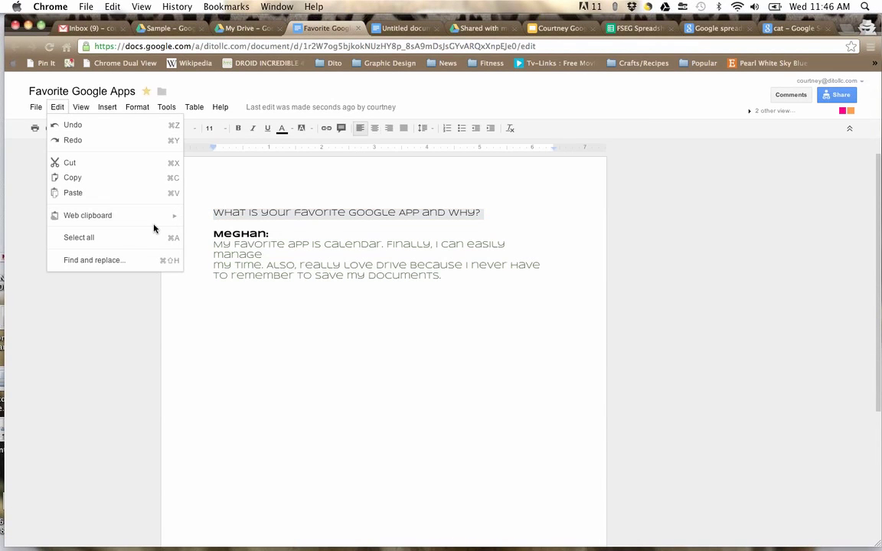
mouse_move(147, 221)
left_click(198, 222)
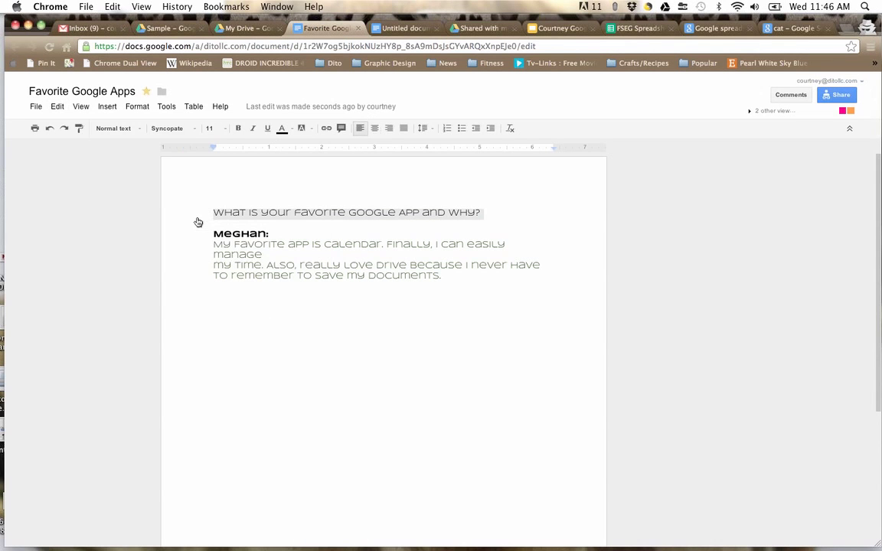
left_click(58, 107)
mouse_move(84, 216)
mouse_move(221, 255)
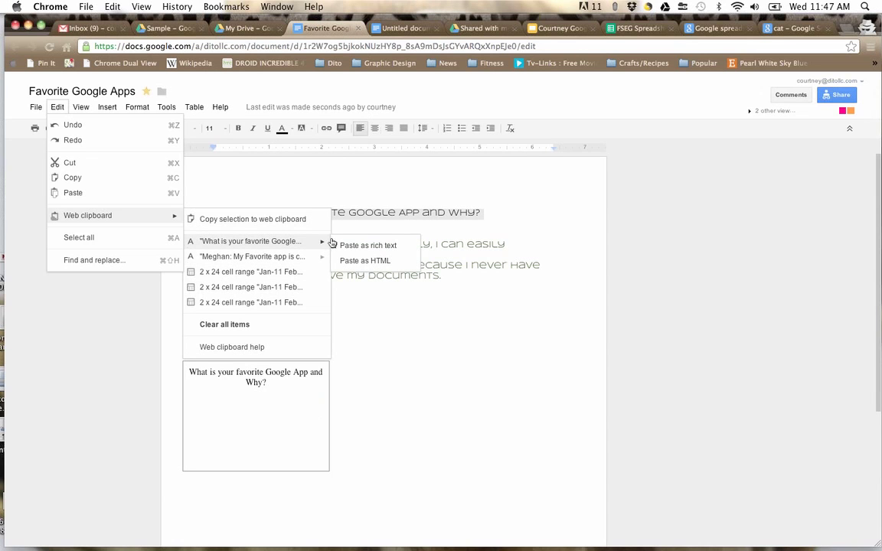
left_click(373, 247)
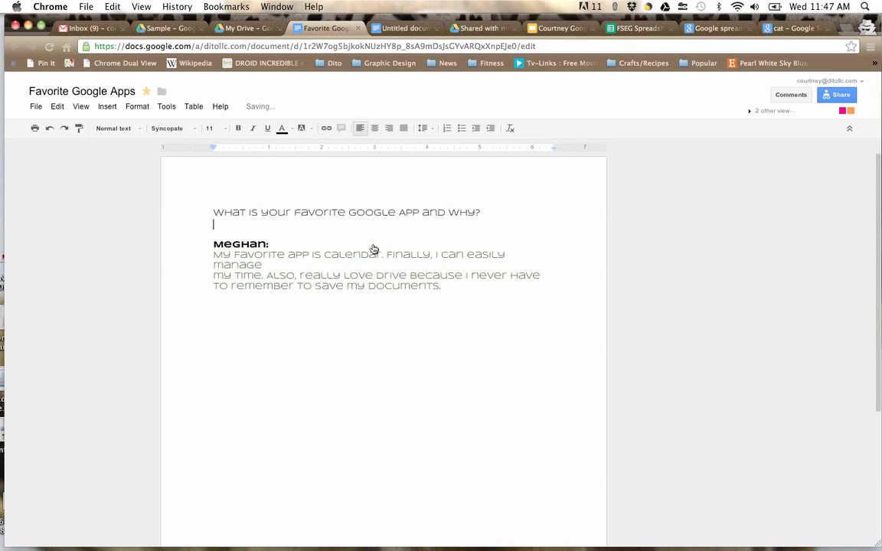
Step: Paste the collaborator's answer from the web clipboard as rich text below the title
double_click(231, 213)
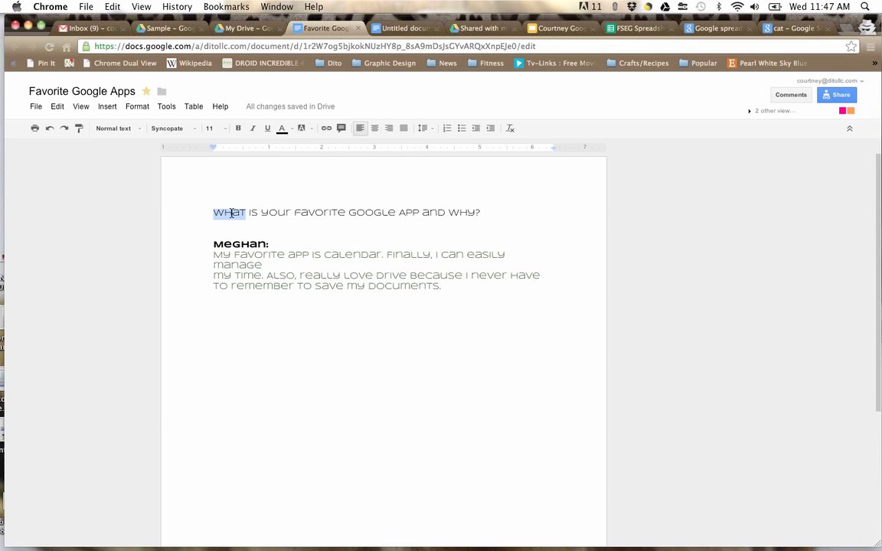
left_click(216, 230)
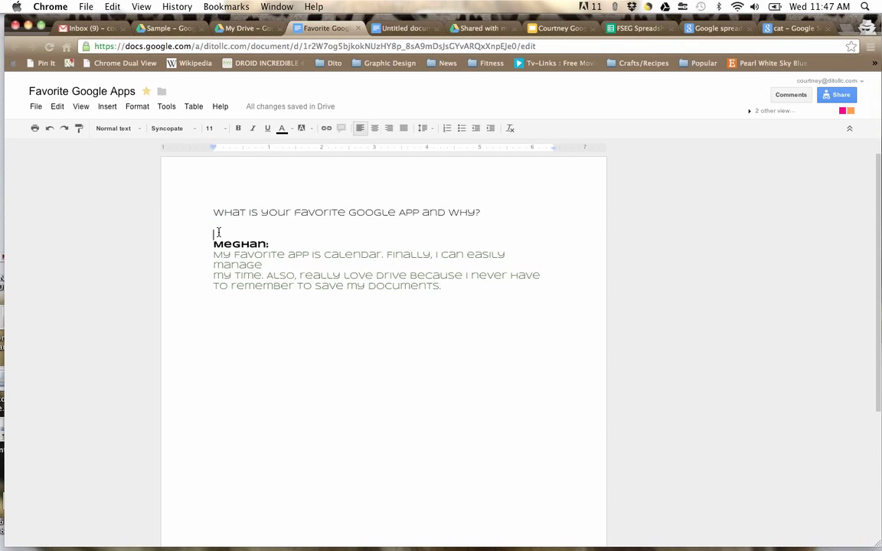
left_click(65, 111)
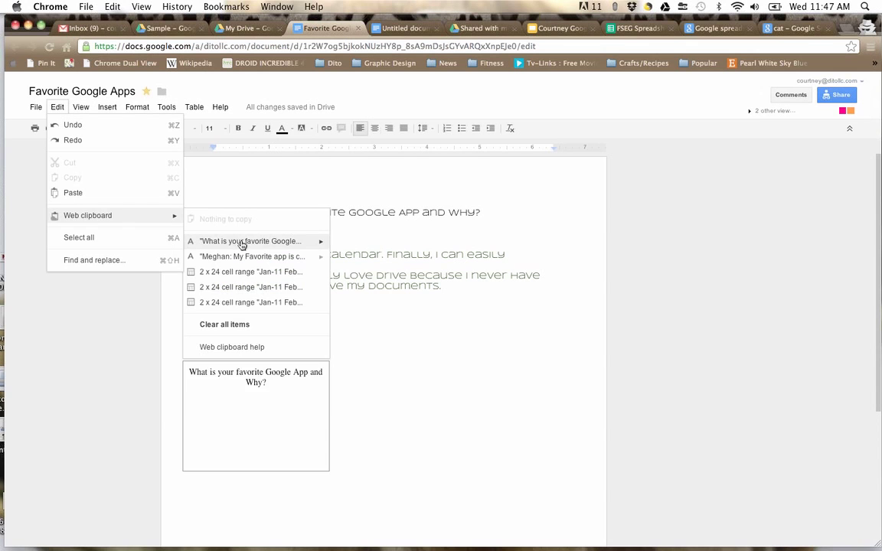
left_click(339, 262)
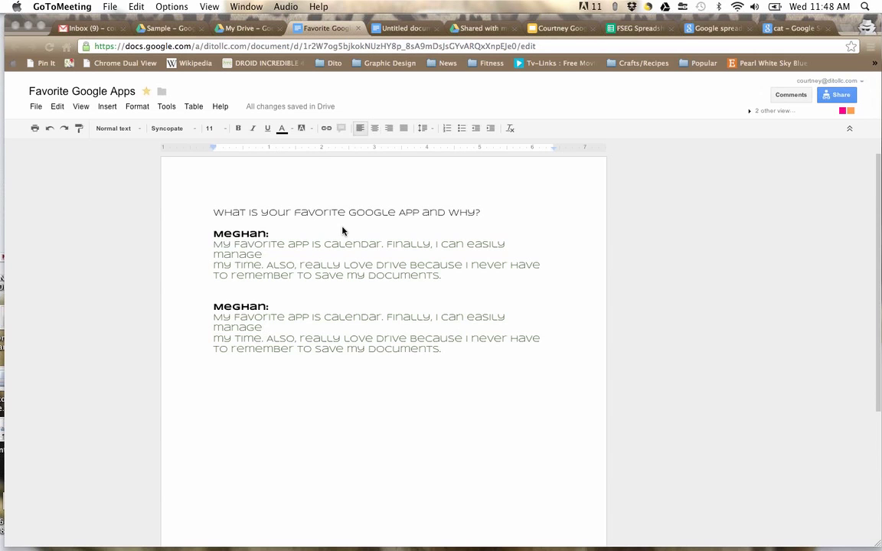
left_click(357, 29)
Step: Close the open documents and open FSEG Spreadsheet Example from My Drive
left_click(358, 29)
left_click(357, 29)
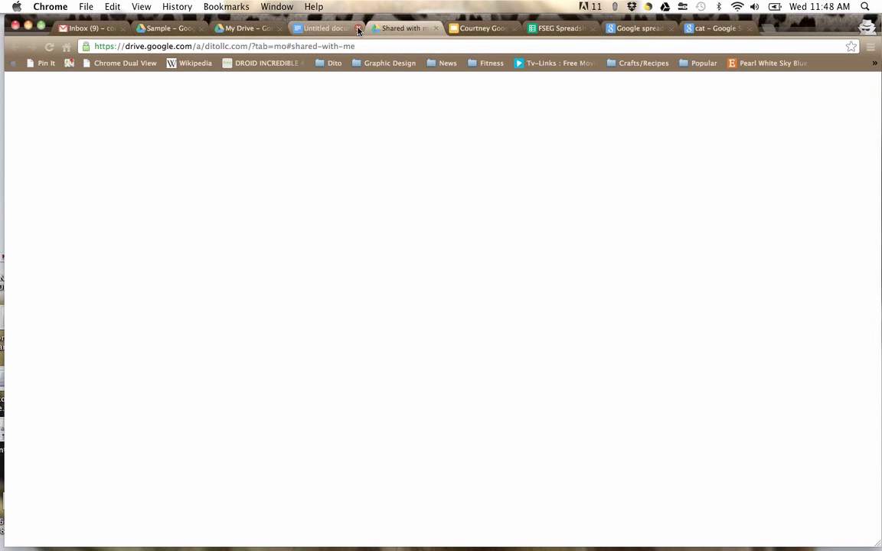
left_click(358, 29)
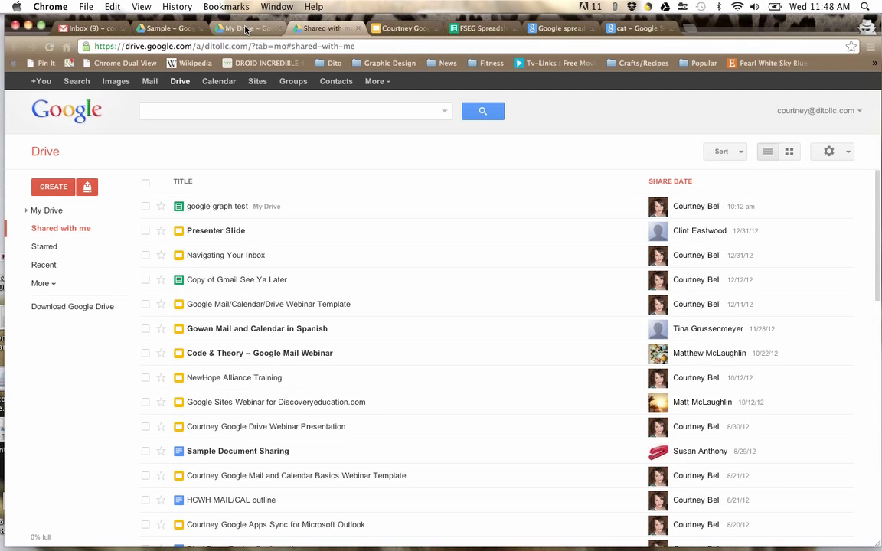
left_click(246, 29)
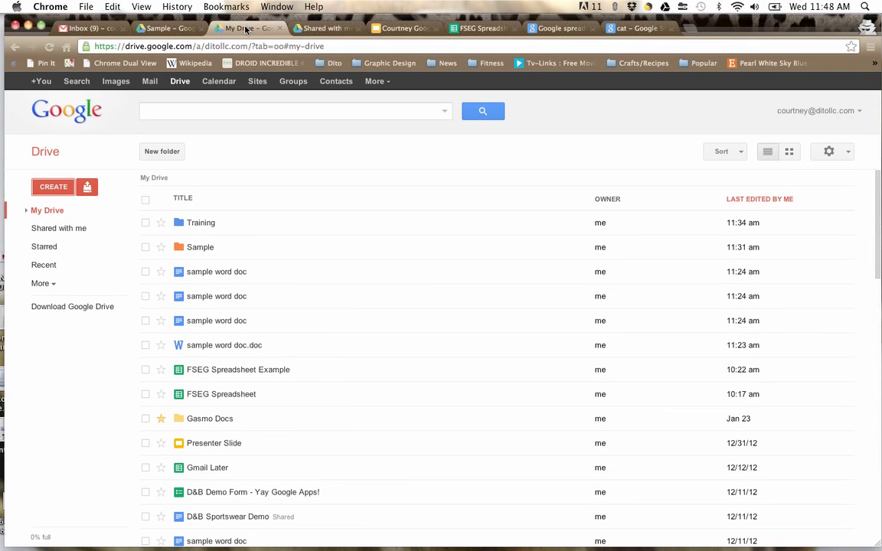
left_click(217, 372)
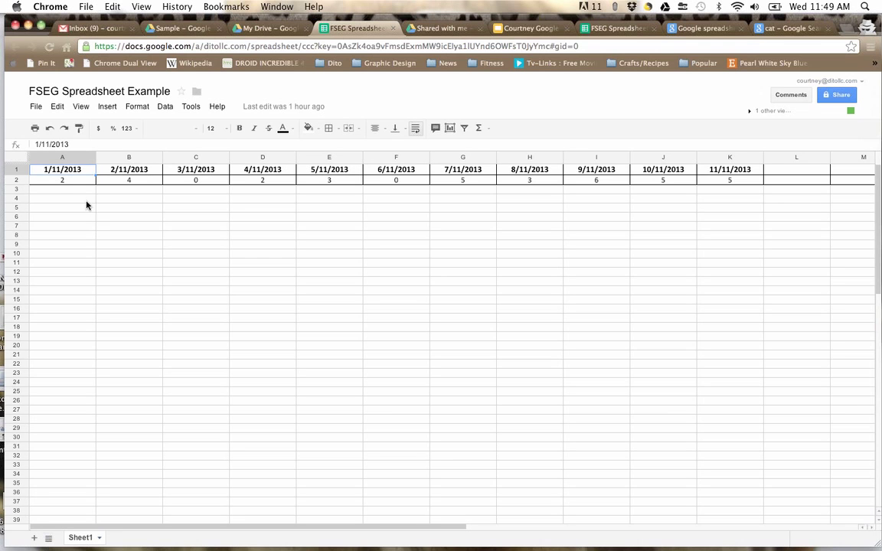
left_click(106, 109)
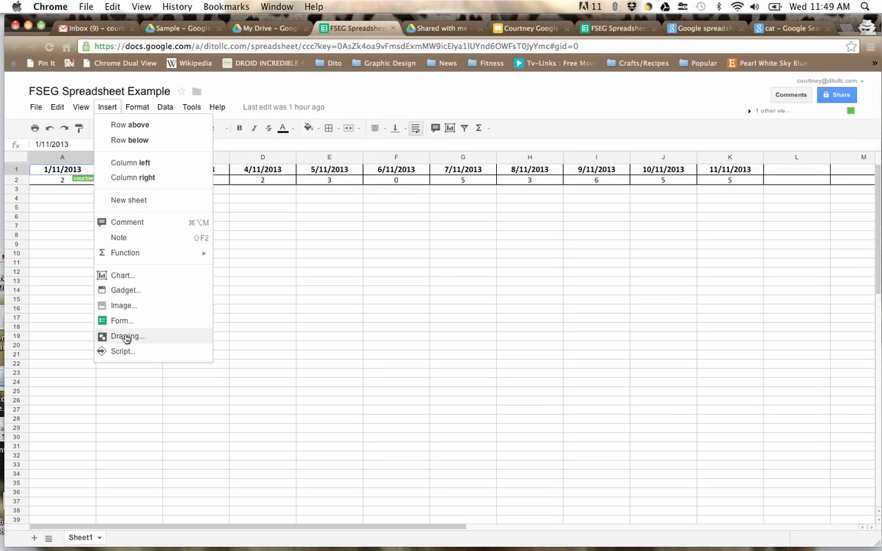
mouse_move(119, 258)
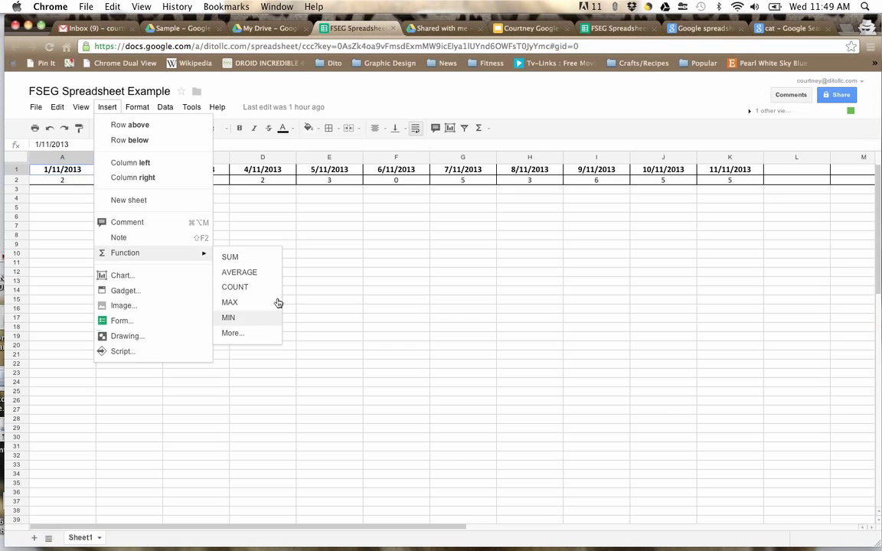
left_click(385, 96)
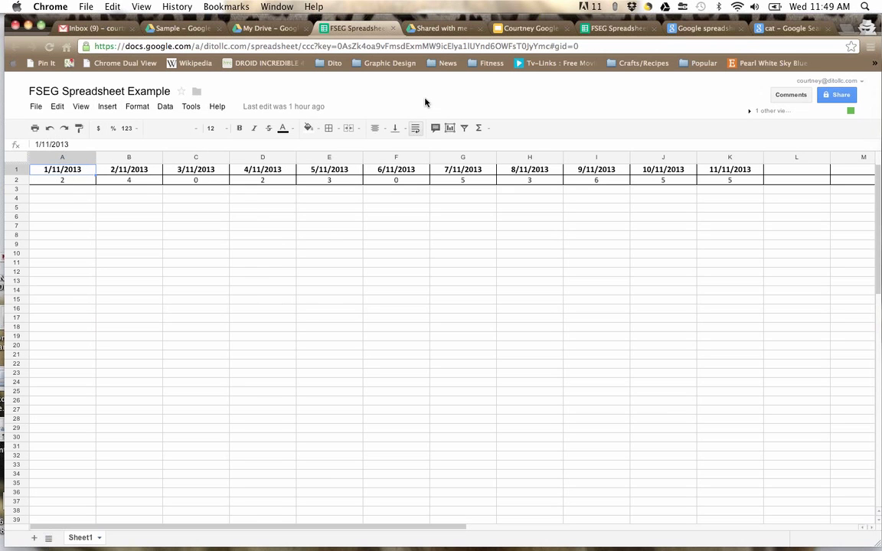
left_click(712, 29)
scroll(368, 266, "down", 10)
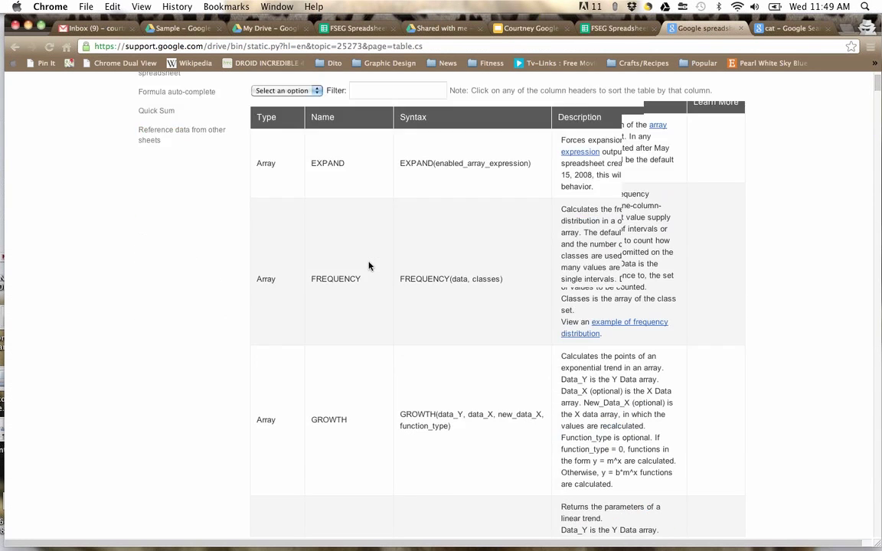
scroll(368, 266, "up", 15)
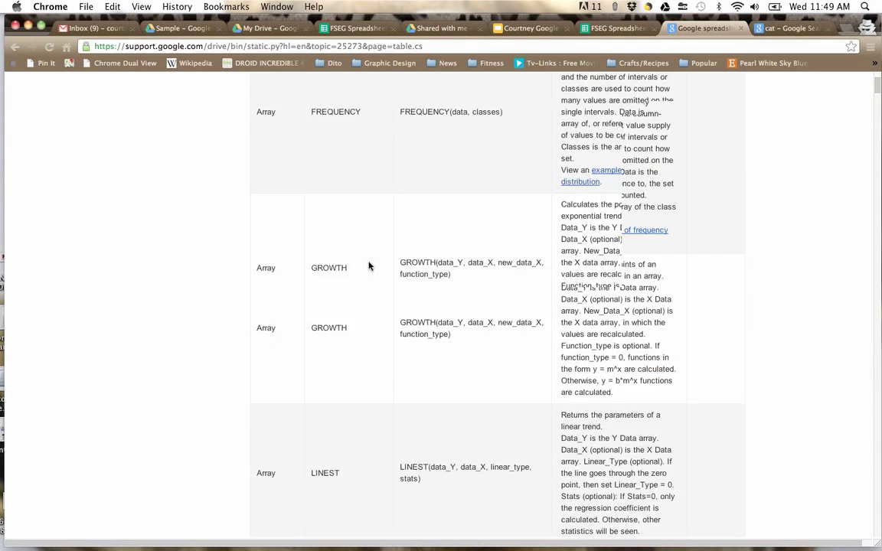
left_click(278, 44)
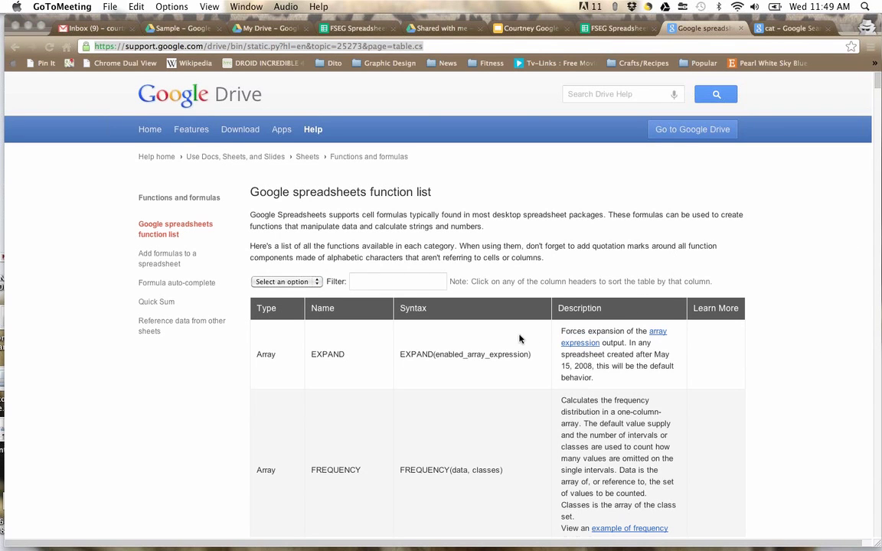
left_click(451, 387)
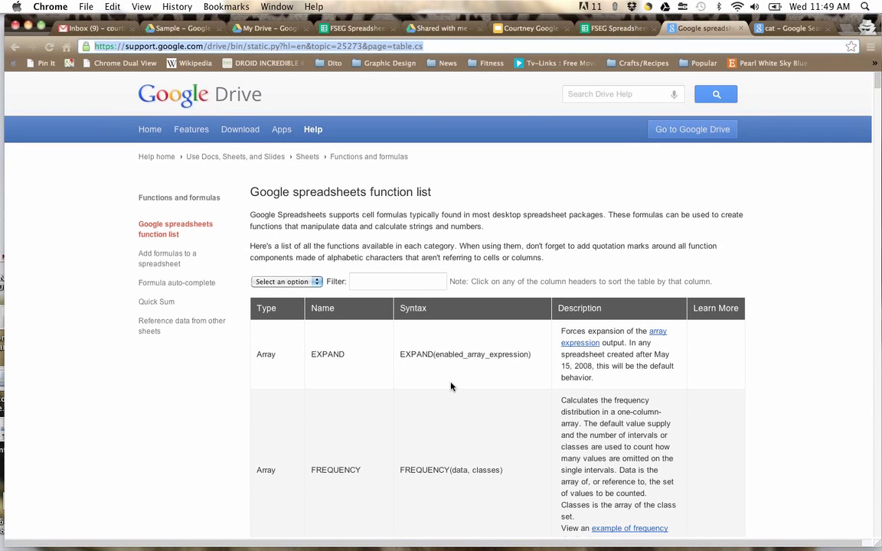
scroll(451, 387, "down", 15)
scroll(451, 386, "down", 15)
scroll(451, 386, "down", 15)
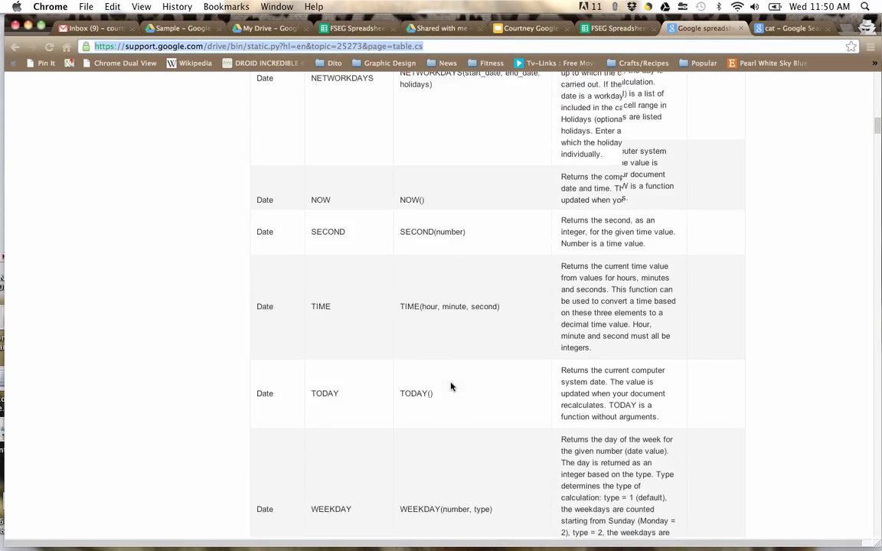
scroll(441, 350, "up", 20)
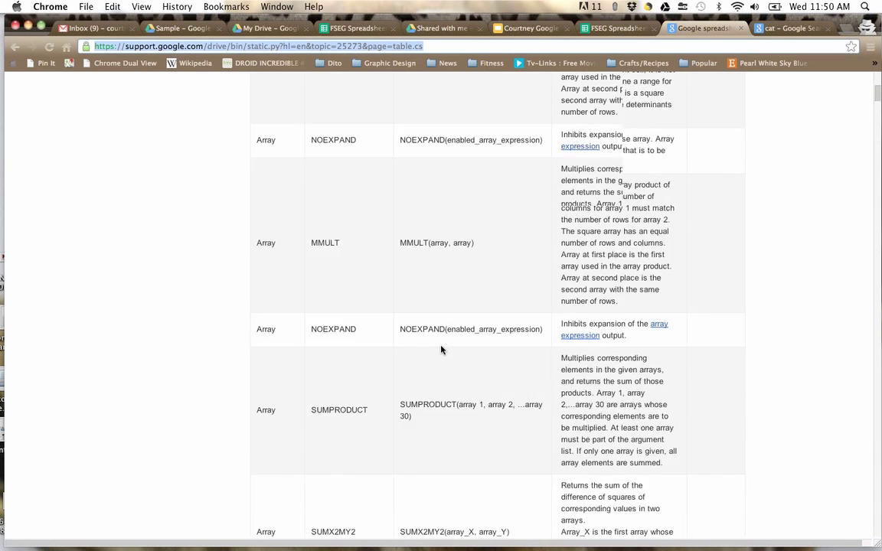
scroll(441, 350, "up", 10)
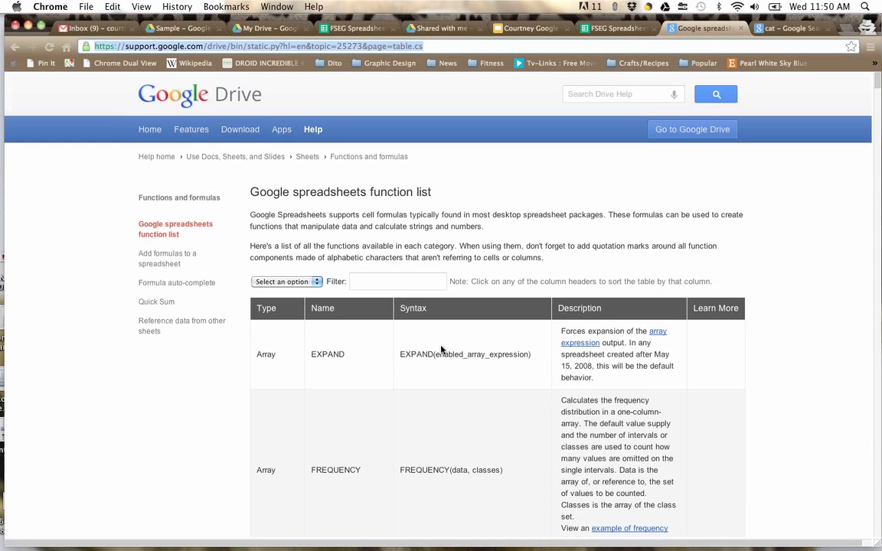
left_click(337, 29)
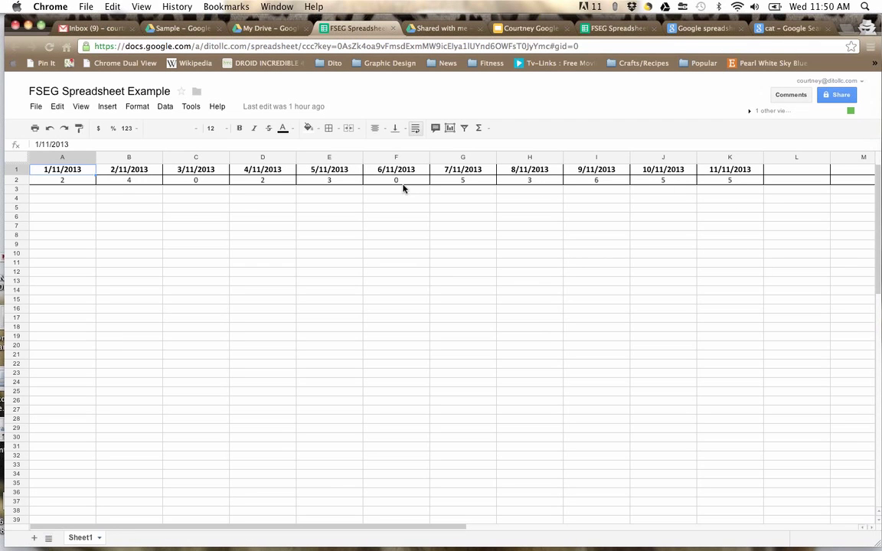
Step: Chart A1:K2 as a plain line chart, rows/columns switched, column A as headers
left_click_drag(73, 171, 723, 179)
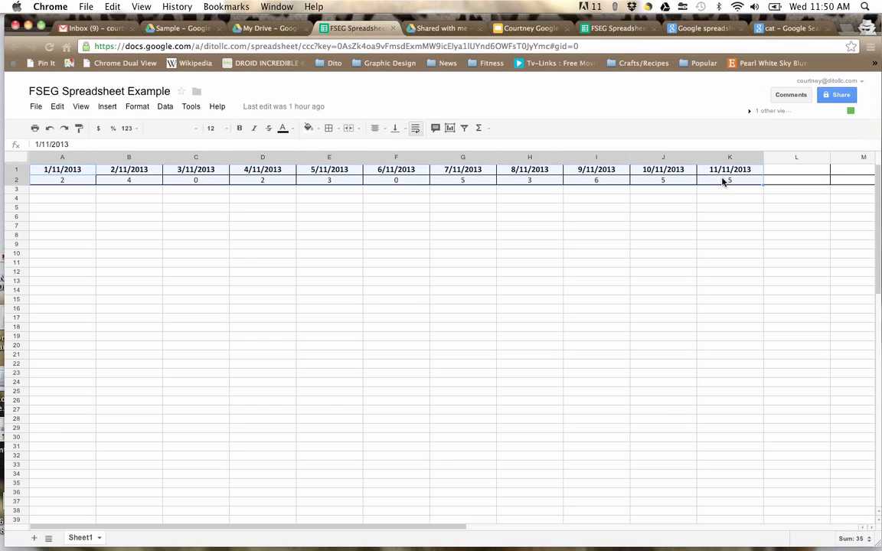
left_click(451, 129)
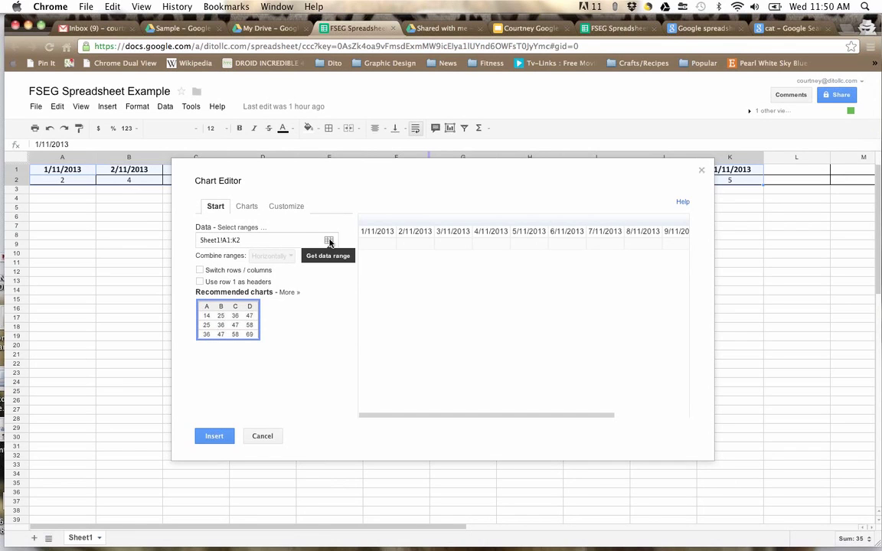
left_click(200, 271)
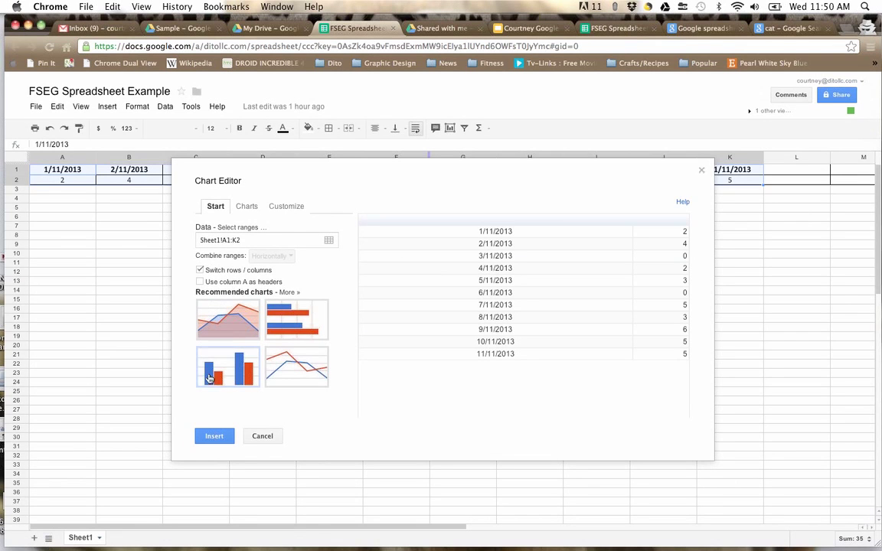
left_click(200, 282)
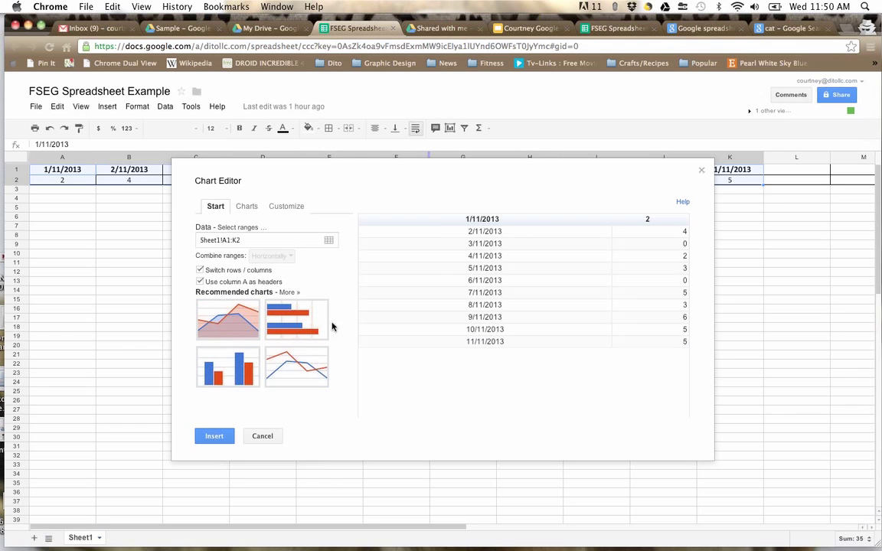
left_click(252, 211)
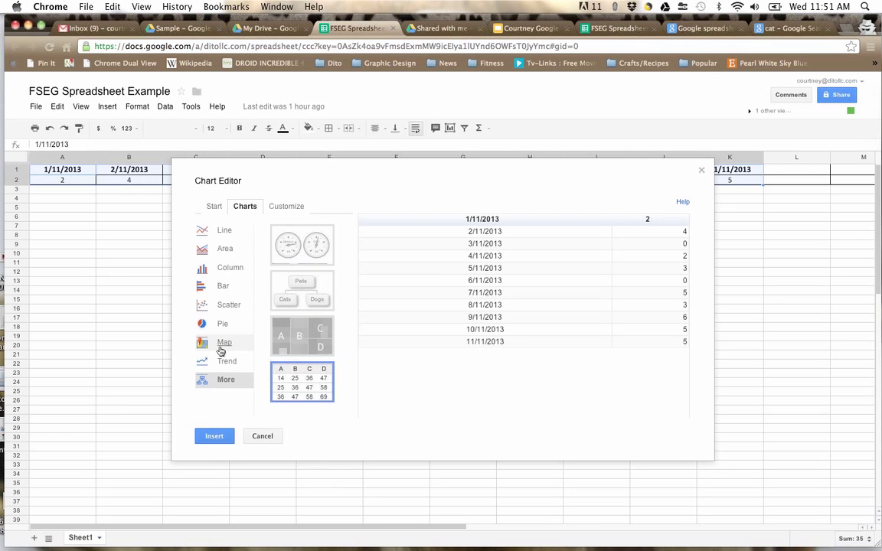
left_click(216, 232)
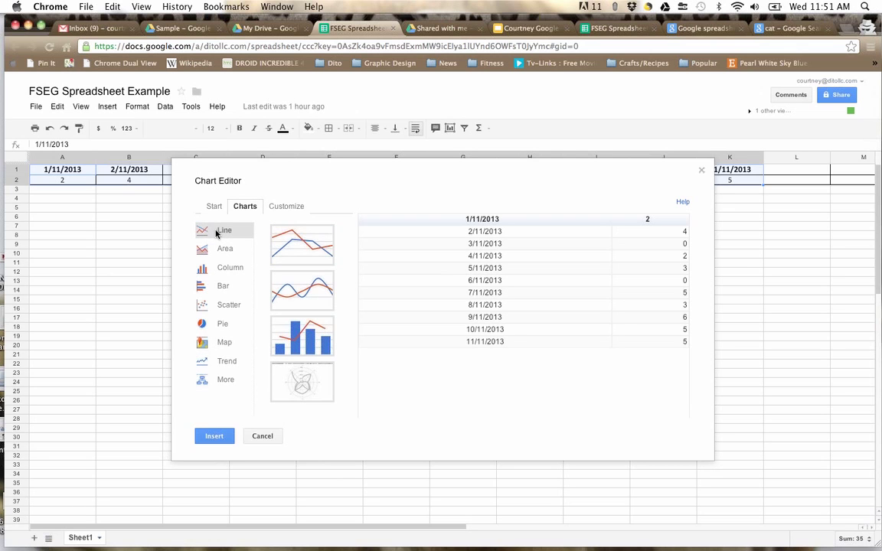
left_click(295, 249)
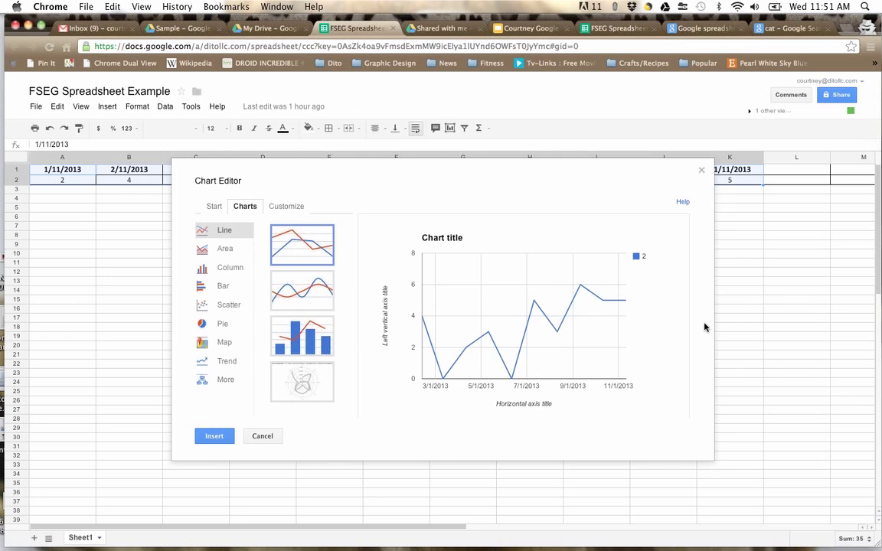
Step: Title the chart 'Sample Data' in bold italic blue, keeping the legend on the right
left_click(282, 210)
left_click(232, 276)
triple_click(232, 276)
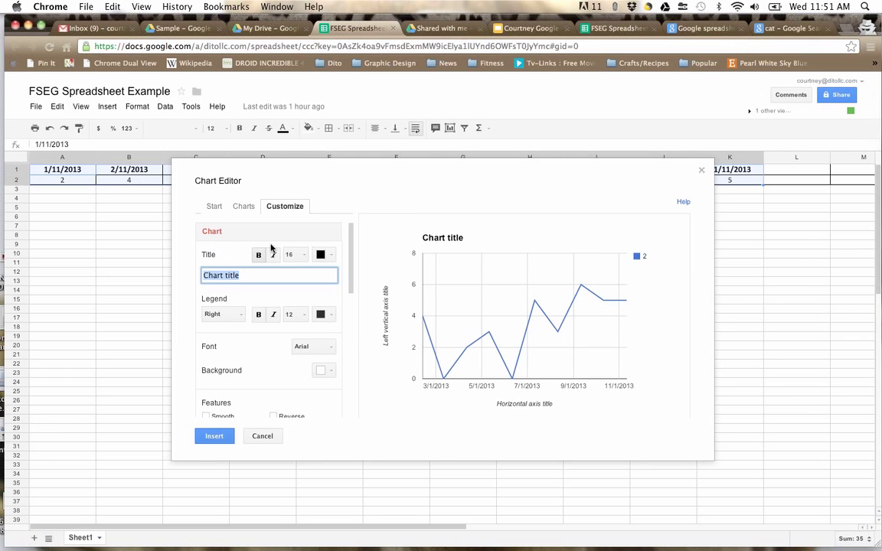
left_click(260, 256)
triple_click(245, 275)
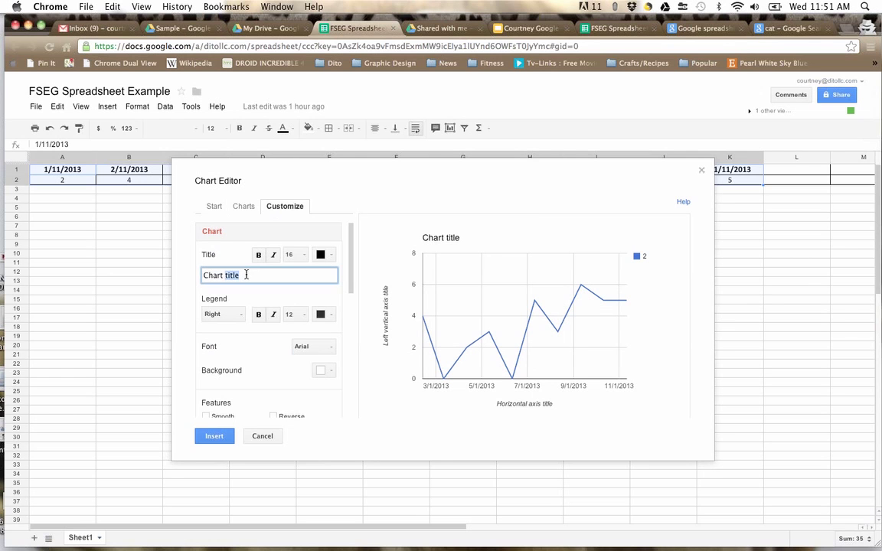
type("Sample Data")
double_click(244, 276)
left_click_drag(241, 276, 188, 279)
triple_click(215, 279)
left_click(258, 254)
left_click(272, 256)
left_click(321, 255)
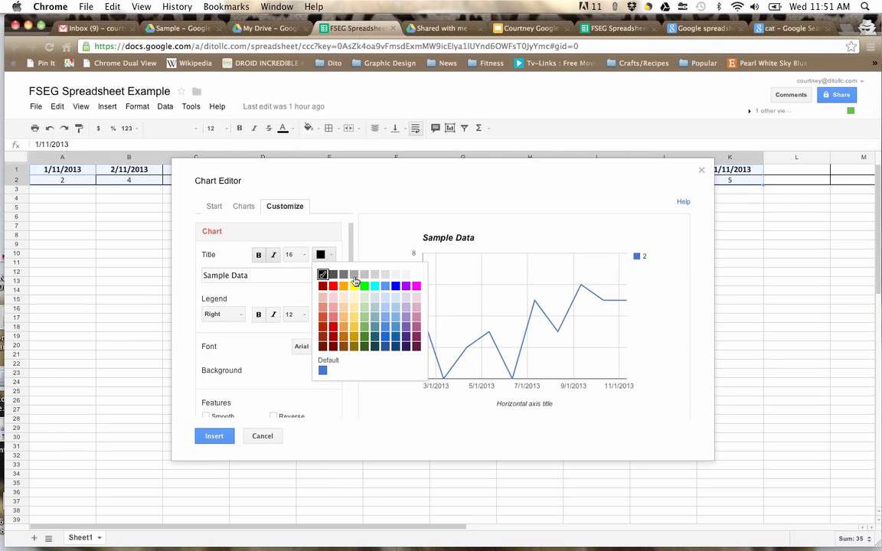
left_click(395, 287)
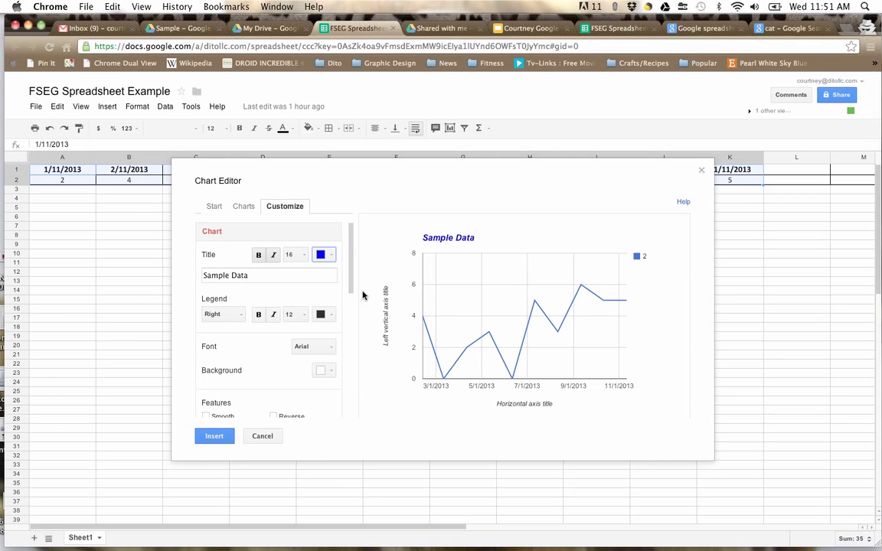
left_click(235, 315)
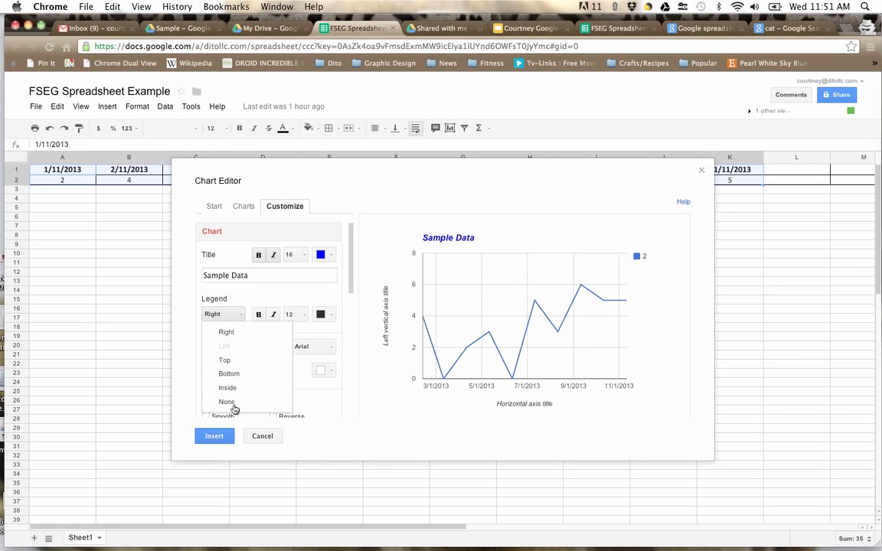
left_click(246, 293)
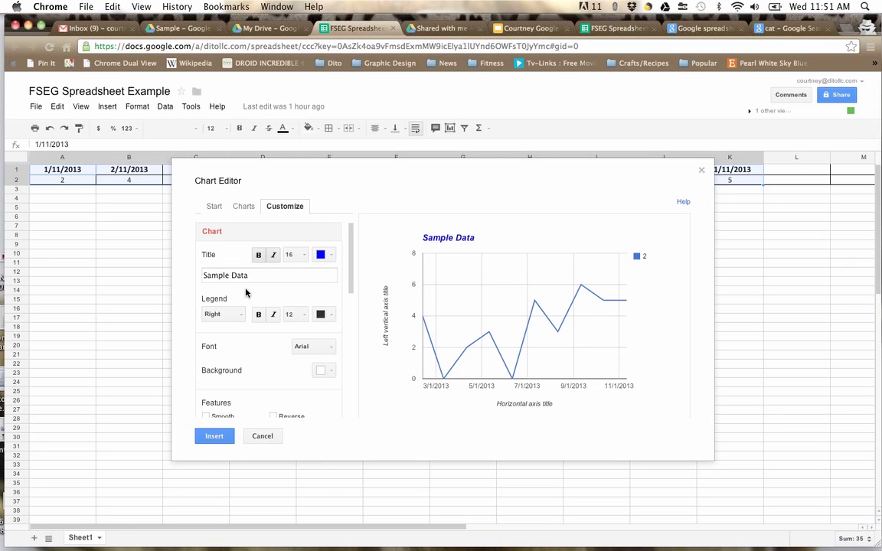
Step: Set the chart font to Courier New after trying Garamond and Tahoma
left_click(330, 349)
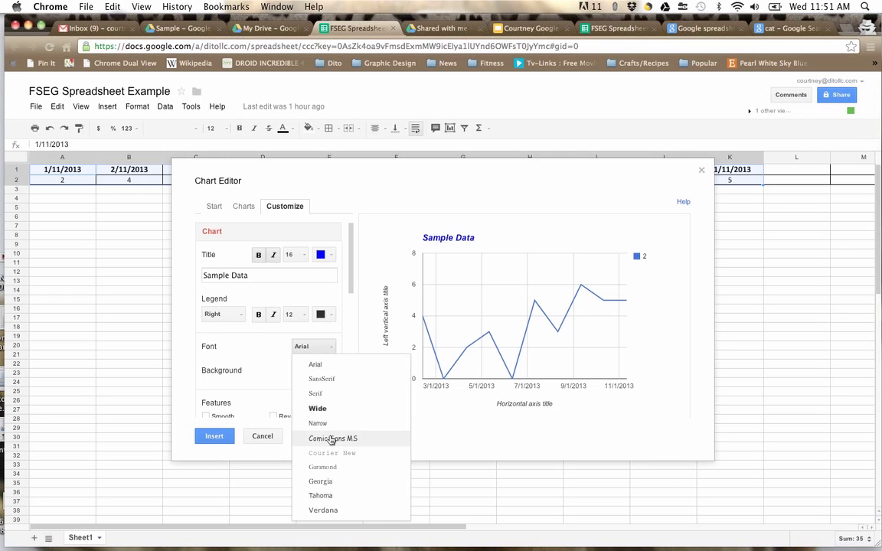
left_click(332, 467)
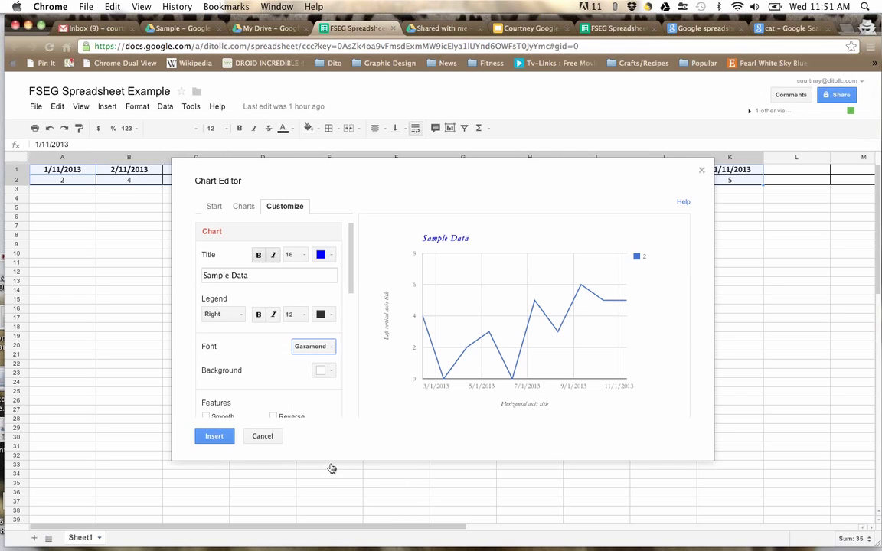
left_click(312, 347)
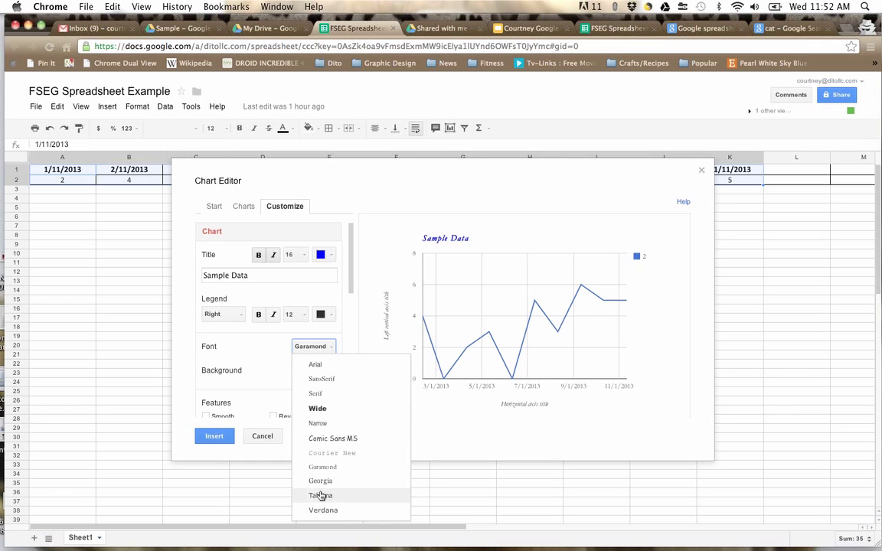
left_click(320, 495)
left_click(317, 350)
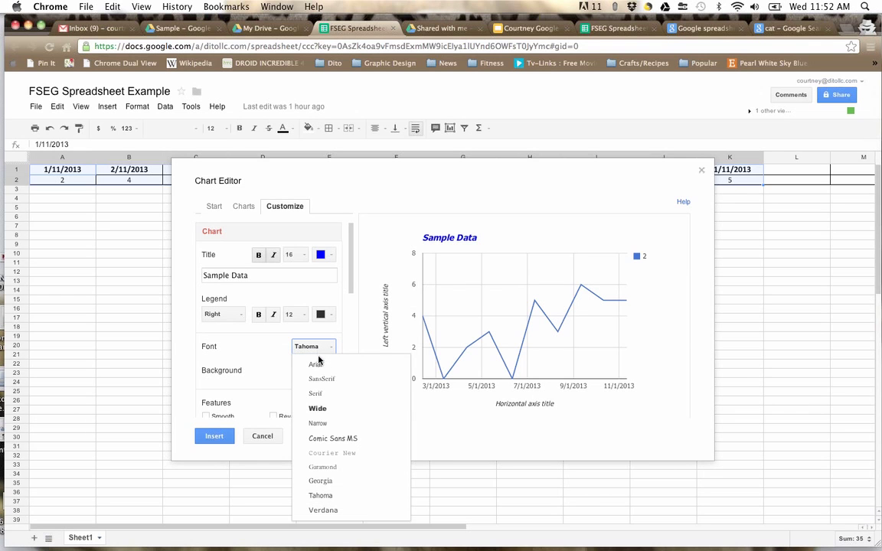
left_click(345, 454)
scroll(253, 333, "down", 3)
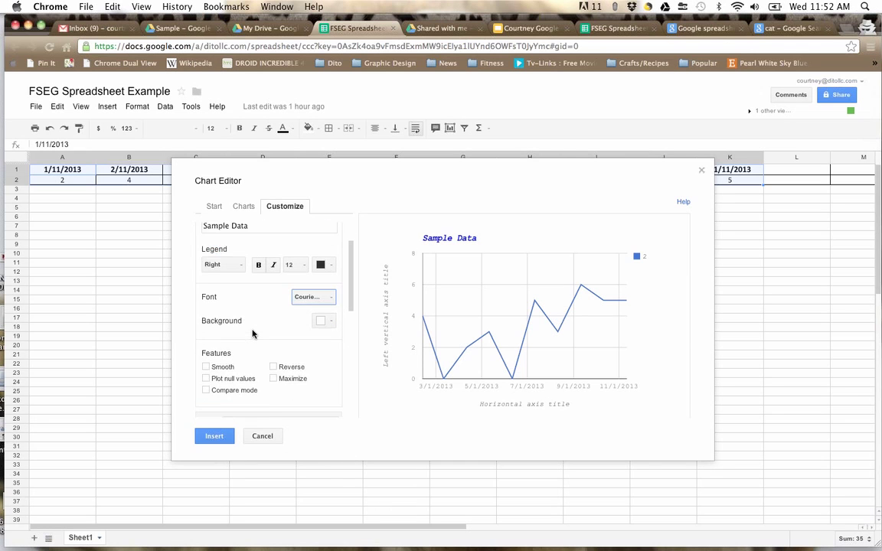
scroll(252, 334, "up", 3)
Step: Give the chart a light blue background and smooth the line into a curve
left_click(330, 371)
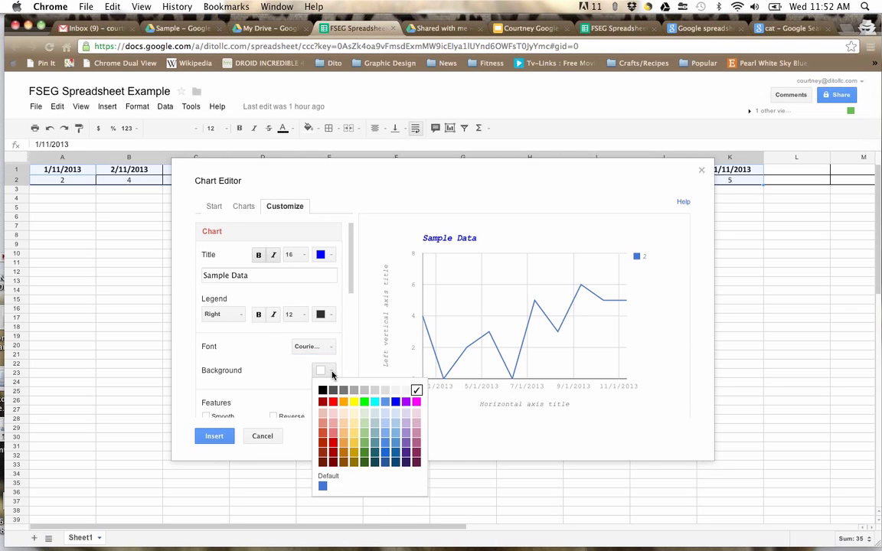
left_click(355, 403)
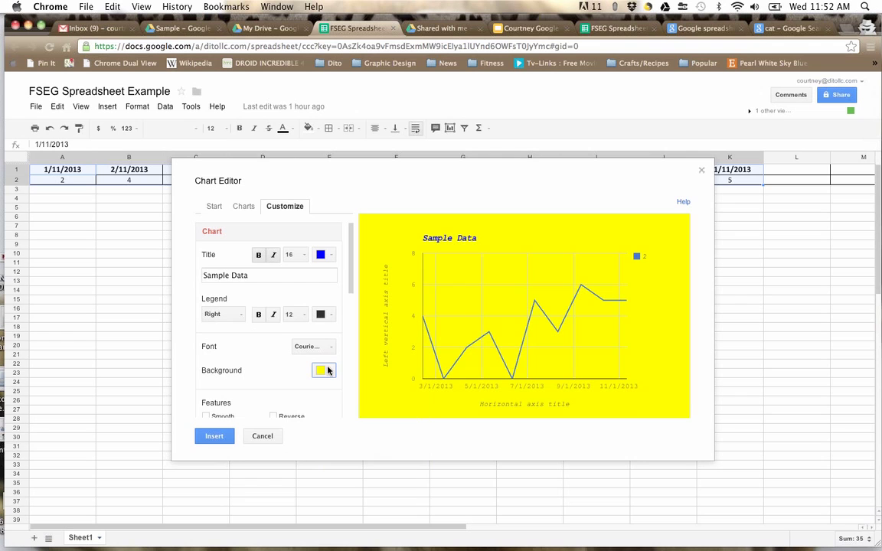
left_click(330, 370)
left_click(385, 392)
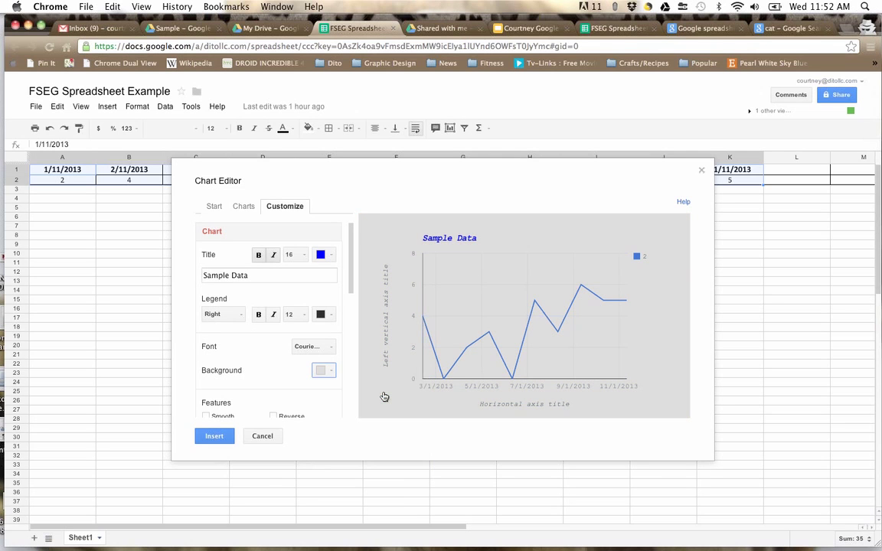
left_click(330, 372)
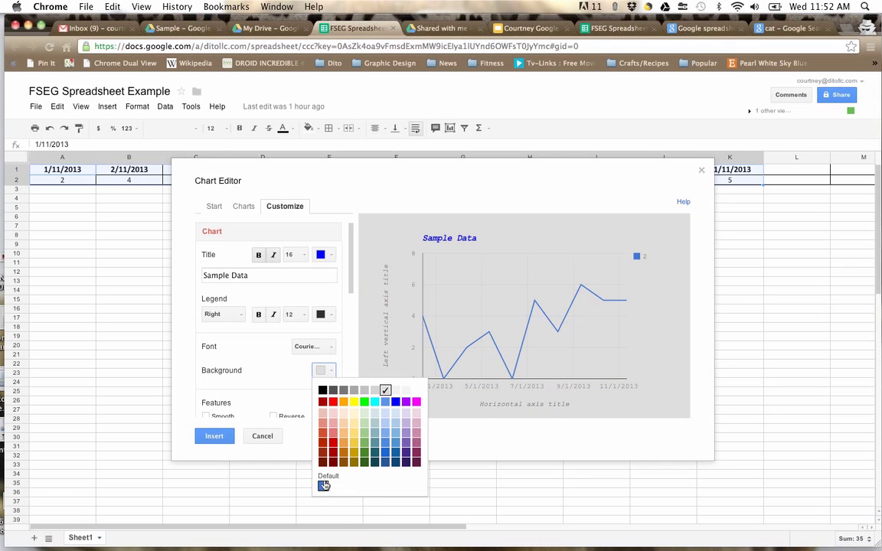
left_click(385, 423)
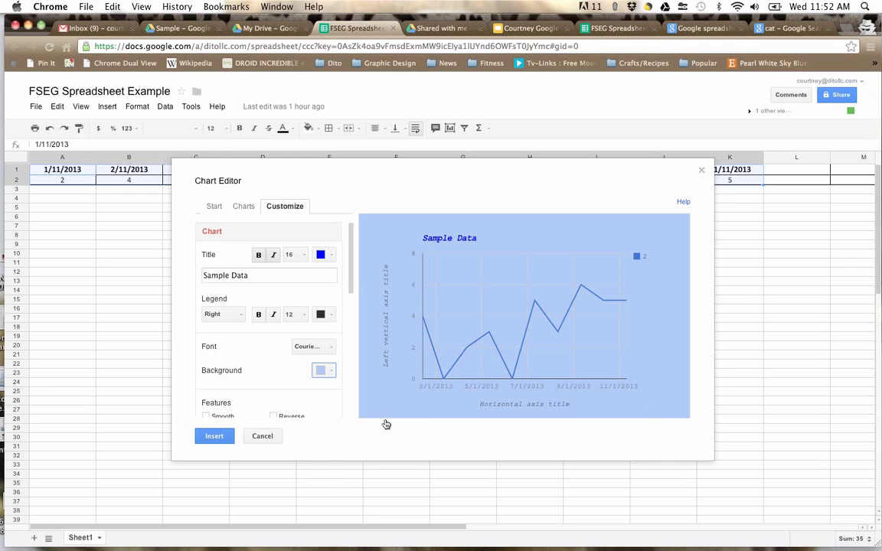
scroll(275, 390, "down", 5)
scroll(276, 390, "up", 2)
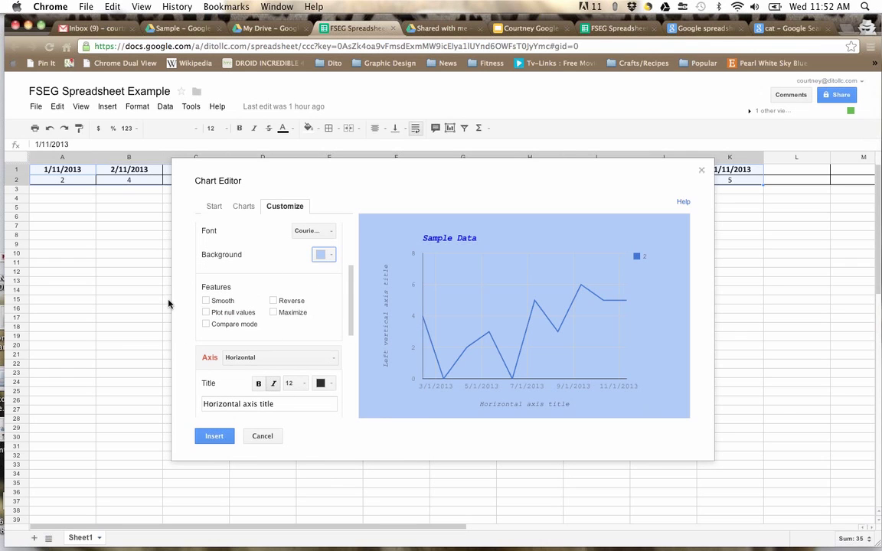
left_click(205, 301)
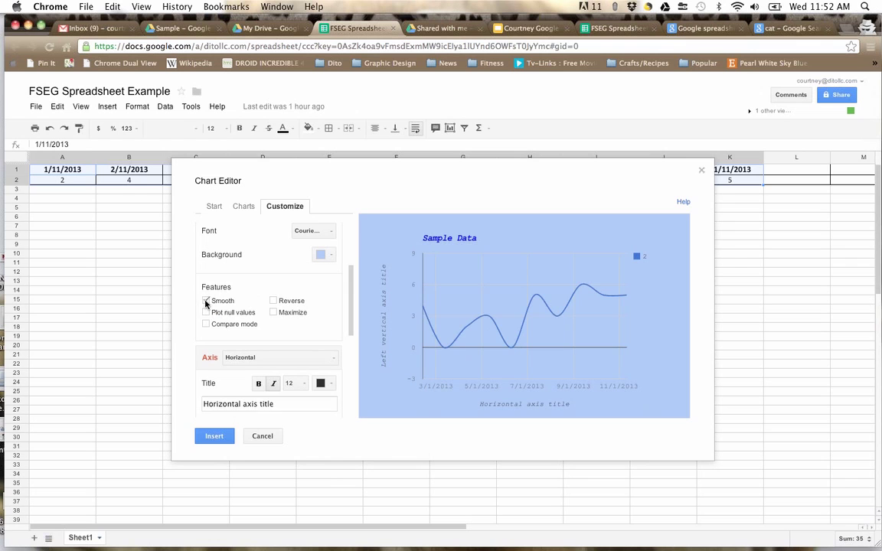
Step: Turn line smoothing off and retitle the horizontal axis 'Numbers'
left_click(205, 301)
scroll(207, 300, "down", 4)
scroll(207, 300, "up", 2)
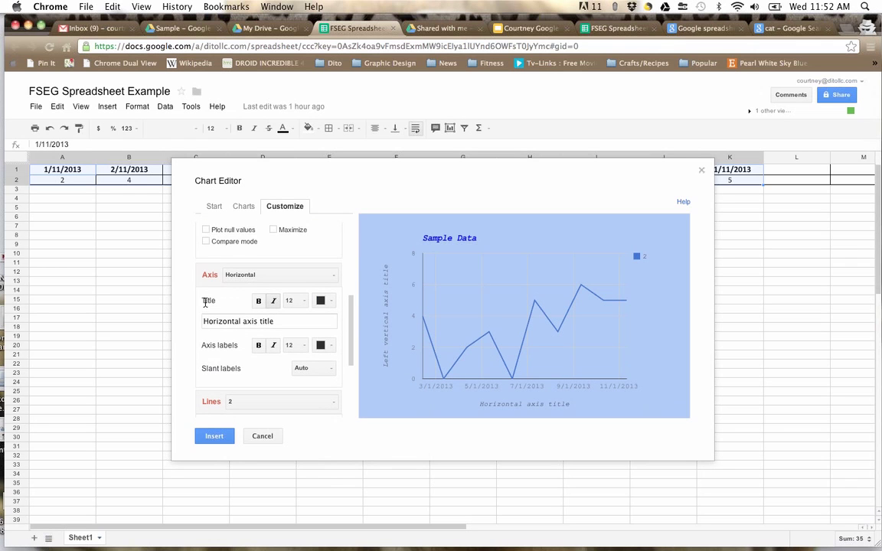
double_click(242, 322)
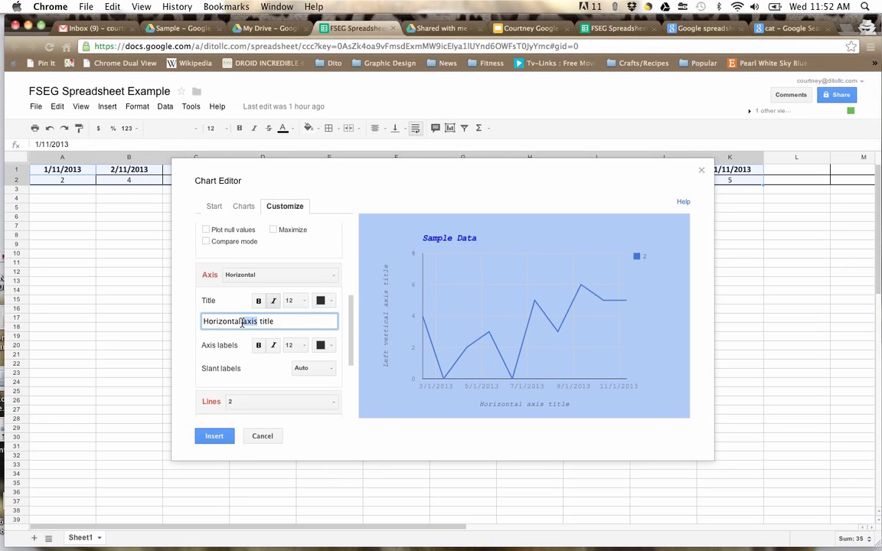
key("super+a")
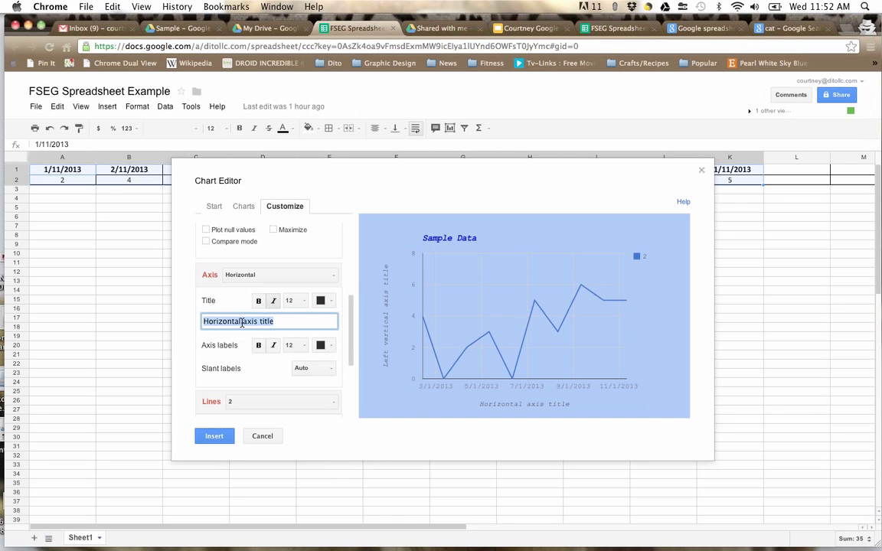
type("Numbers")
scroll(243, 353, "down", 3)
scroll(244, 352, "up", 3)
left_click_drag(350, 325, 350, 378)
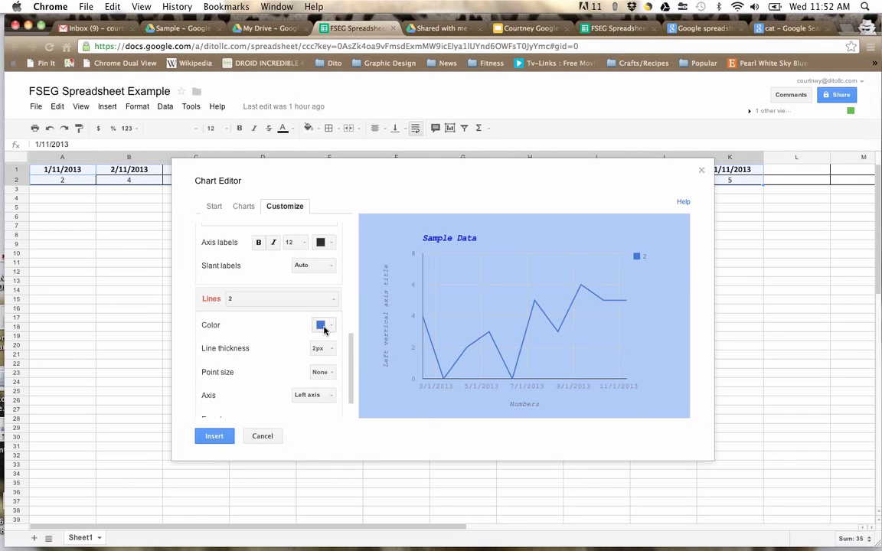
Step: Colour the data line red and insert the chart onto the sheet
left_click(323, 326)
left_click(325, 370)
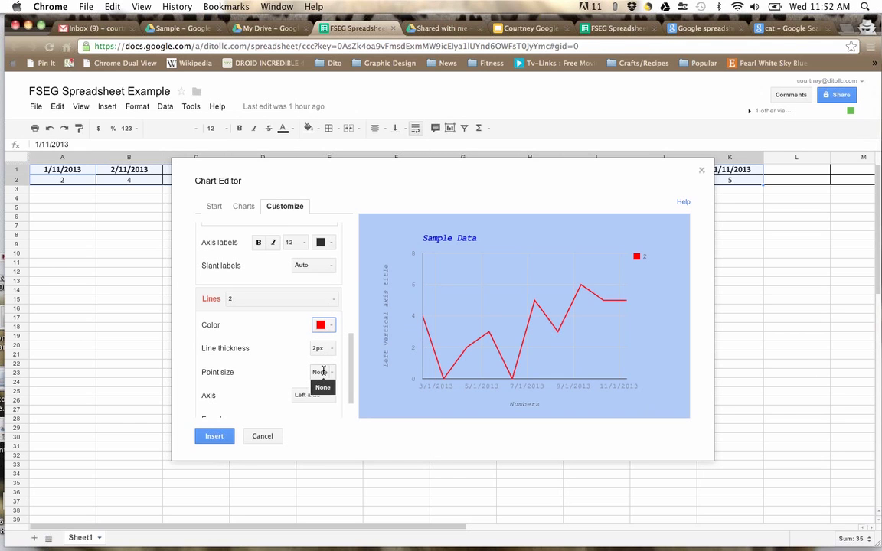
scroll(352, 388, "down", 3)
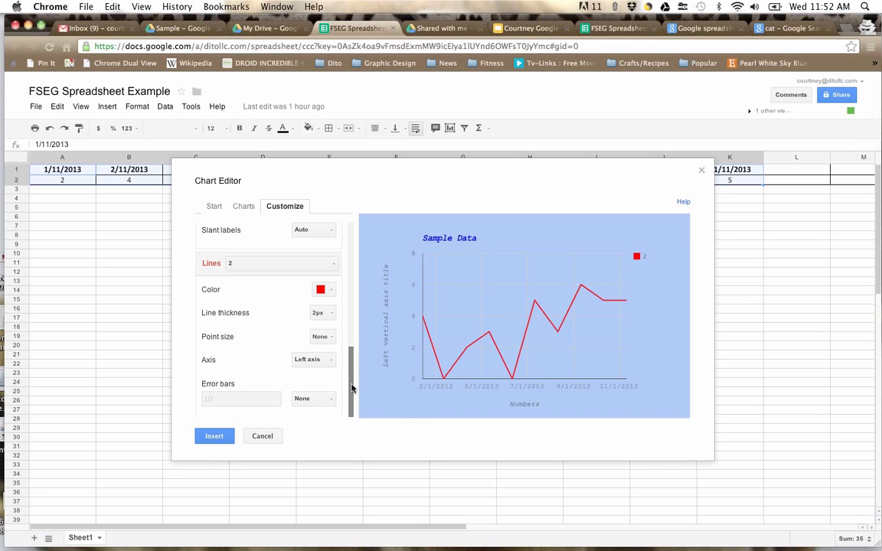
left_click_drag(350, 371, 342, 213)
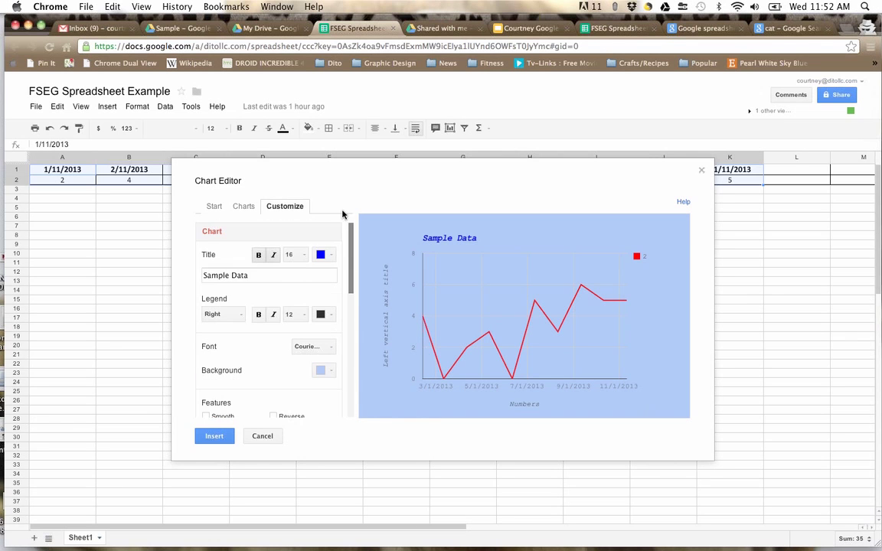
left_click(210, 436)
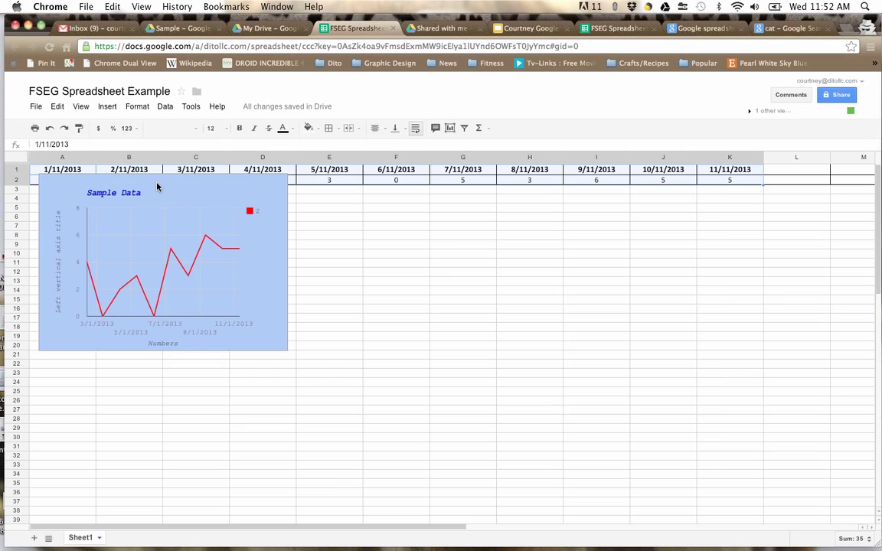
Step: Quick-edit the chart: title it 'Chart ABC' and set background opacity to 20%
left_click(182, 199)
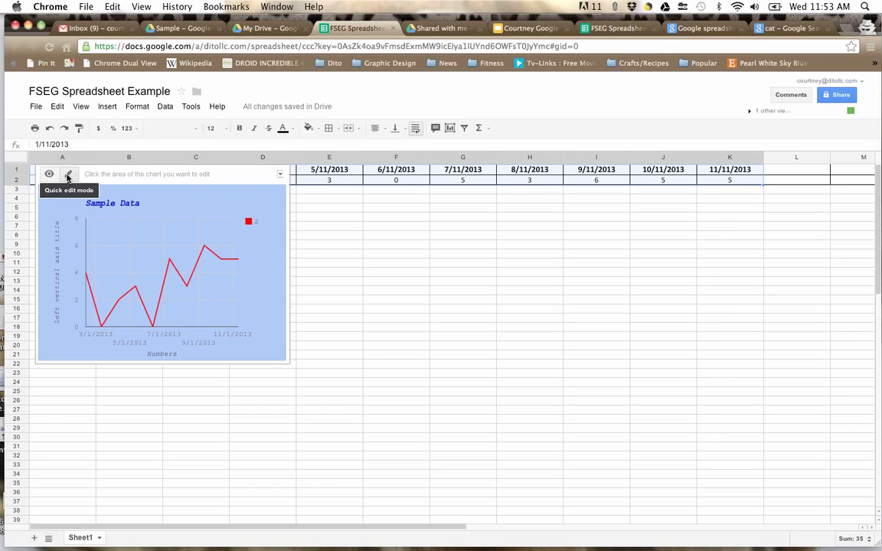
left_click(67, 176)
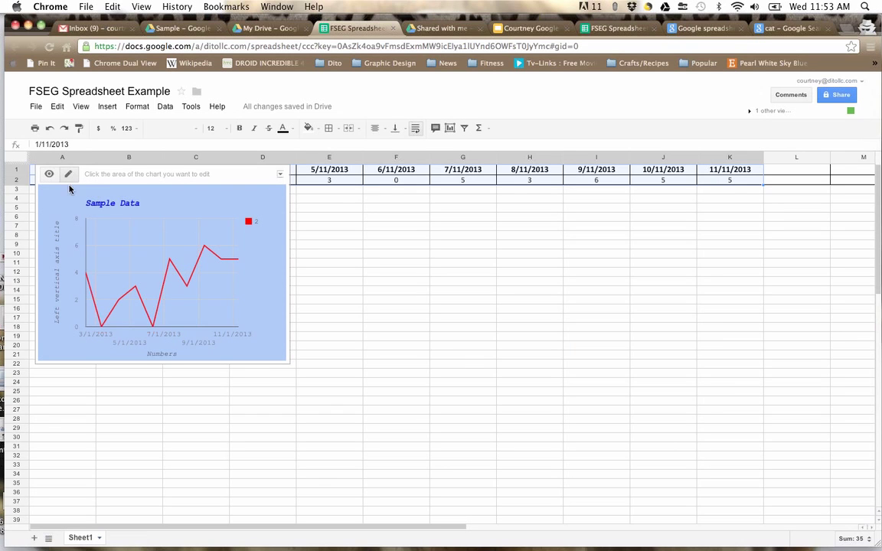
left_click(105, 207)
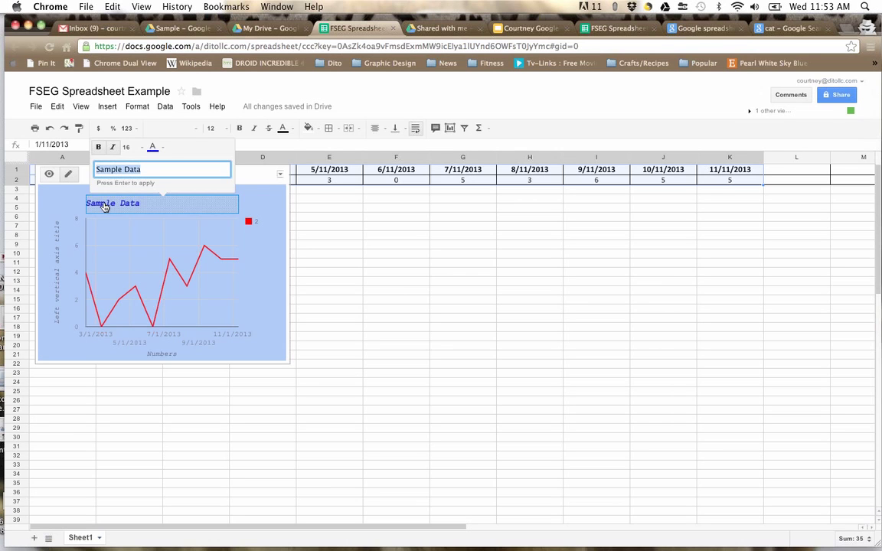
type("Chart ABC")
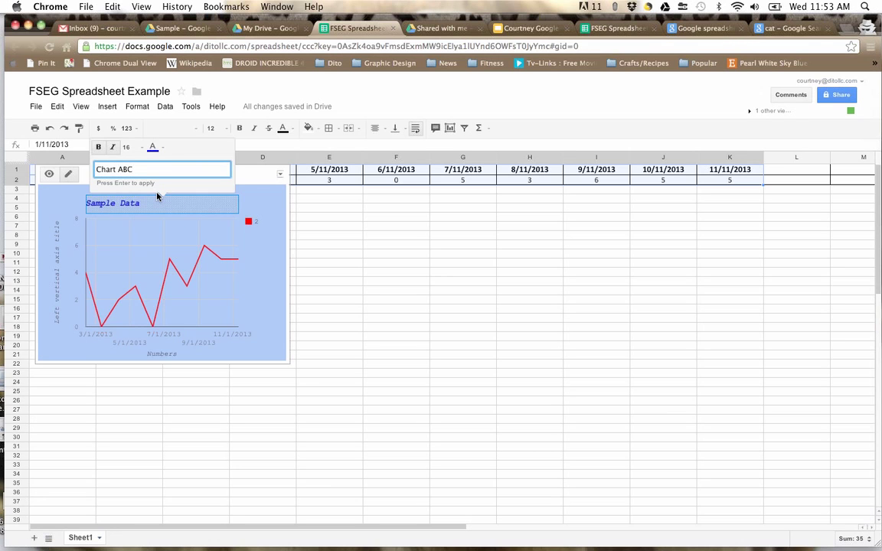
key("Return")
left_click(261, 203)
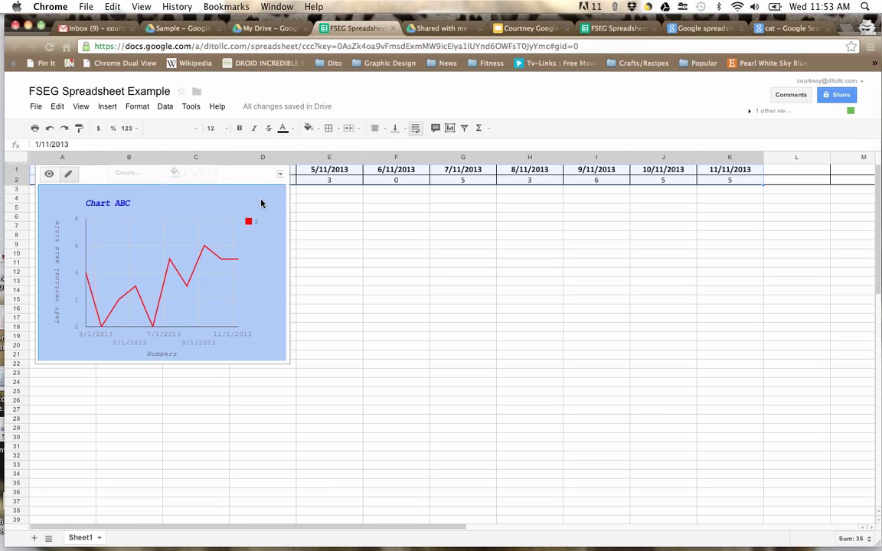
left_click(197, 176)
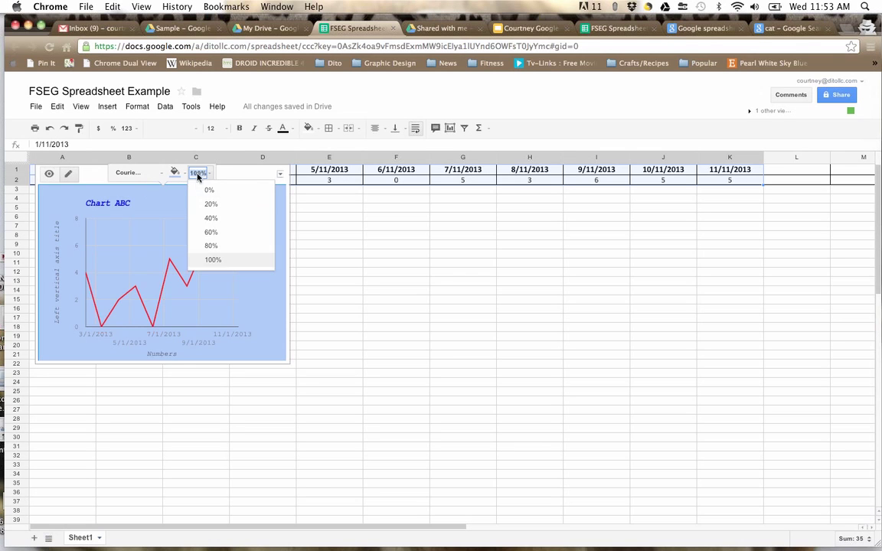
left_click(207, 202)
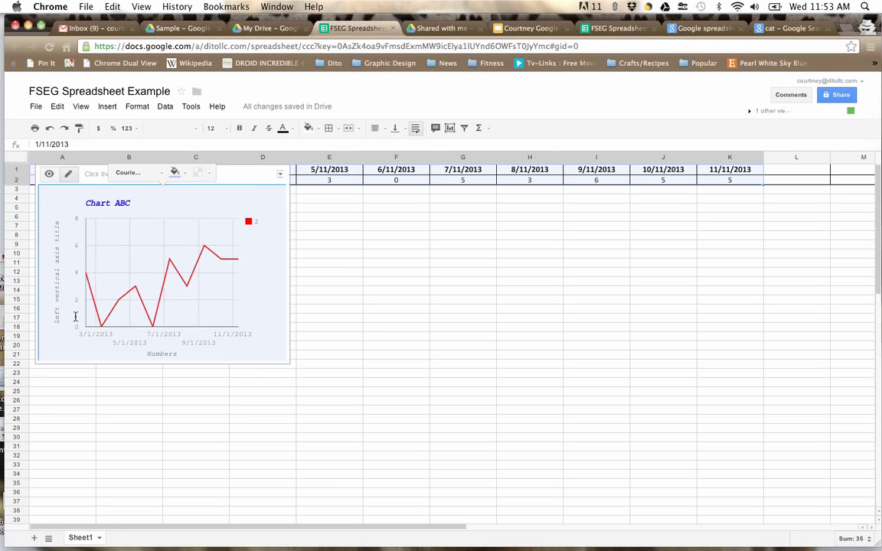
Step: Rename the horizontal axis title to 'Months'
left_click(161, 356)
type("Months")
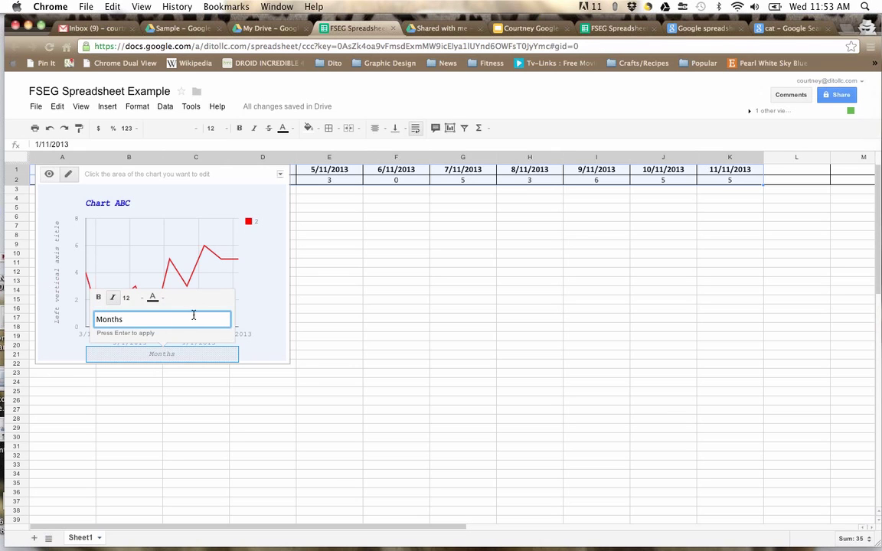
left_click(269, 312)
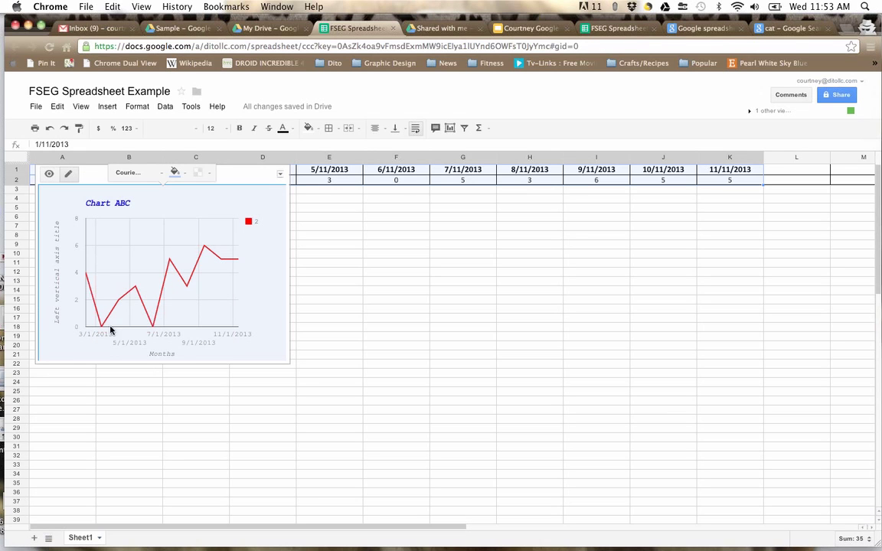
Step: Title the vertical axis 'Numbers in Thousands' in green text
left_click(55, 302)
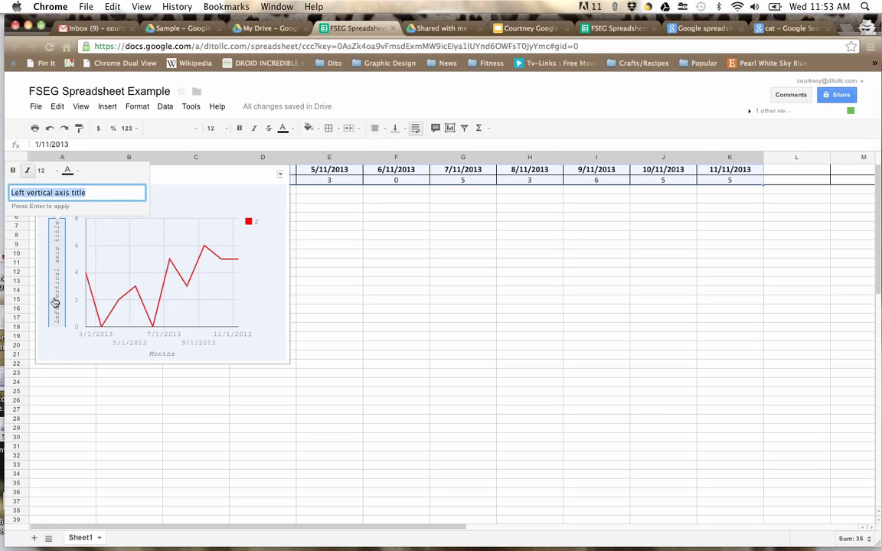
type("Numbers i")
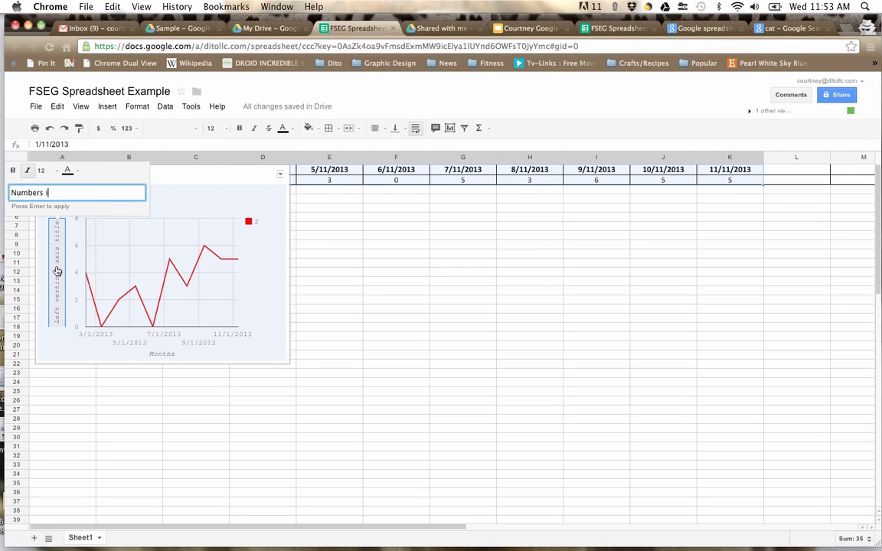
type("n Thousands")
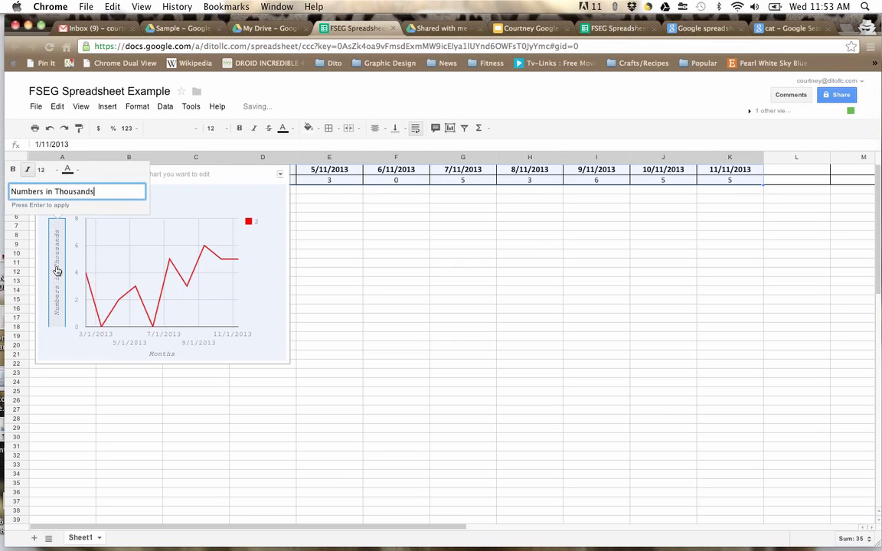
left_click(68, 169)
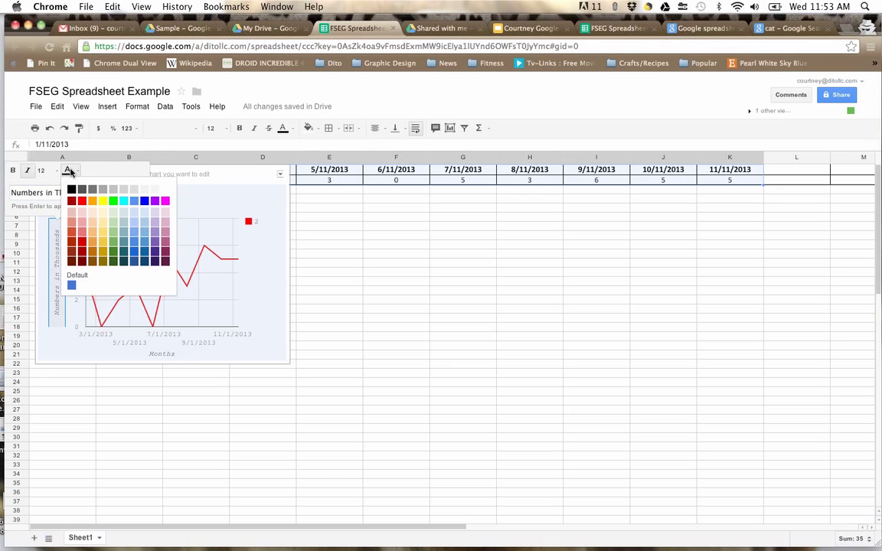
left_click(113, 202)
left_click(253, 276)
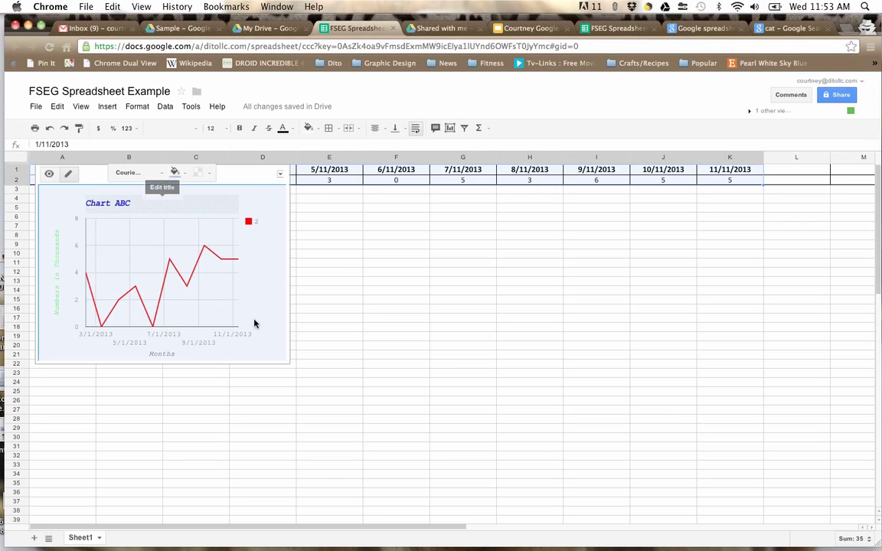
Step: Move the chart onto its own sheet, Chart1, then switch to the My Drive file list
left_click(281, 174)
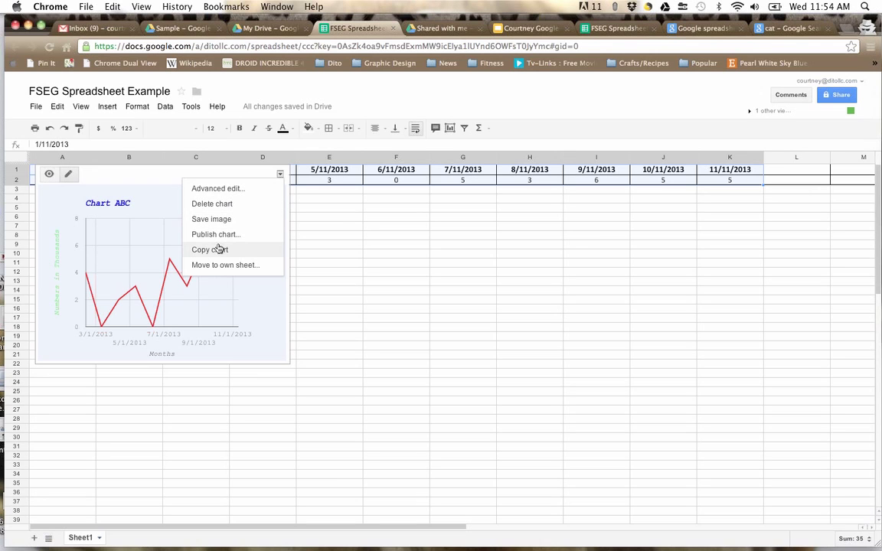
left_click(230, 266)
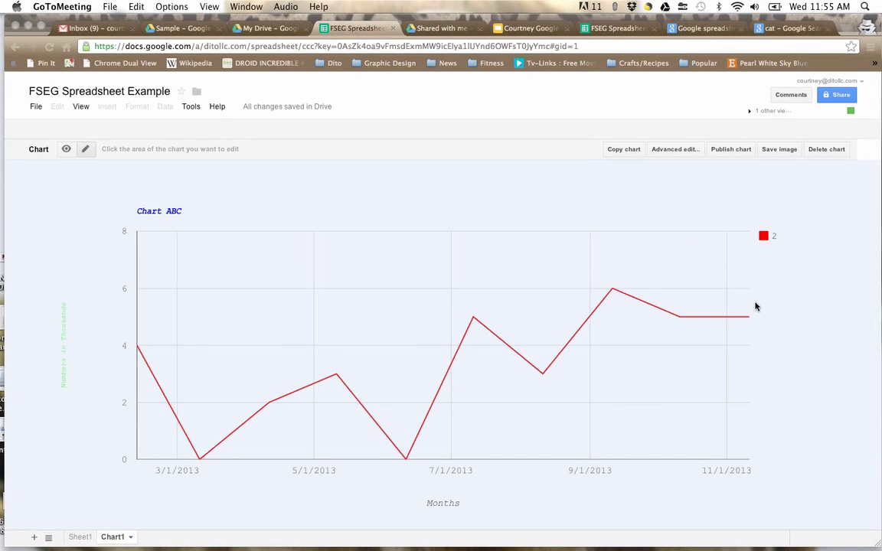
left_click(267, 28)
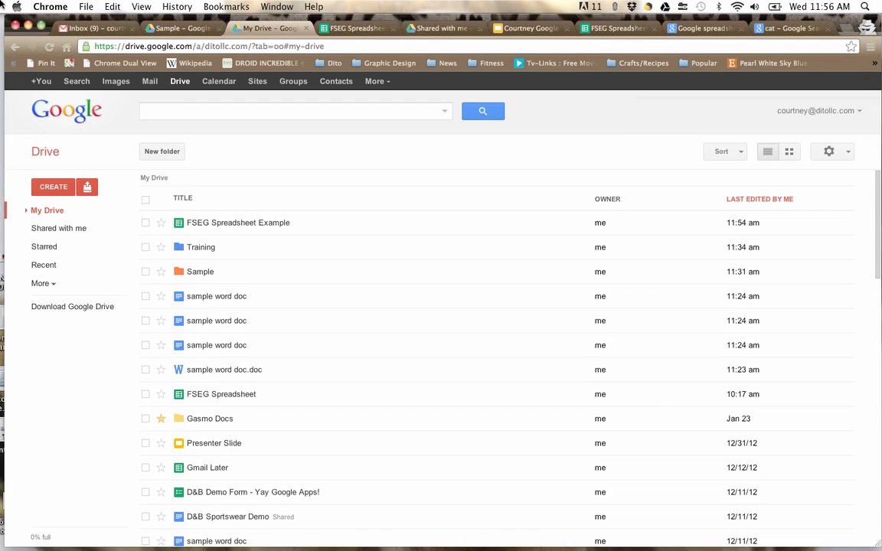
Step: Open the Template Gallery of Dito Training Templates via CREATE > From template
mouse_move(1, 1)
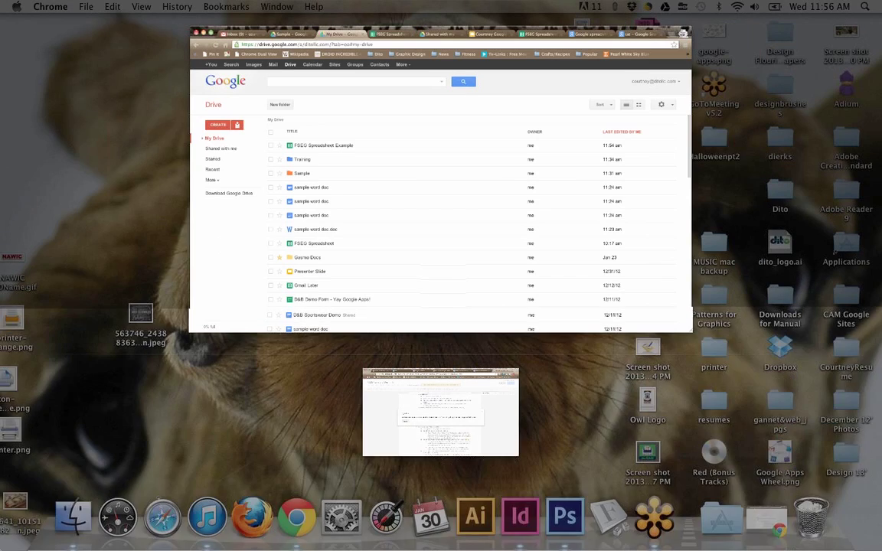
mouse_move(0, 550)
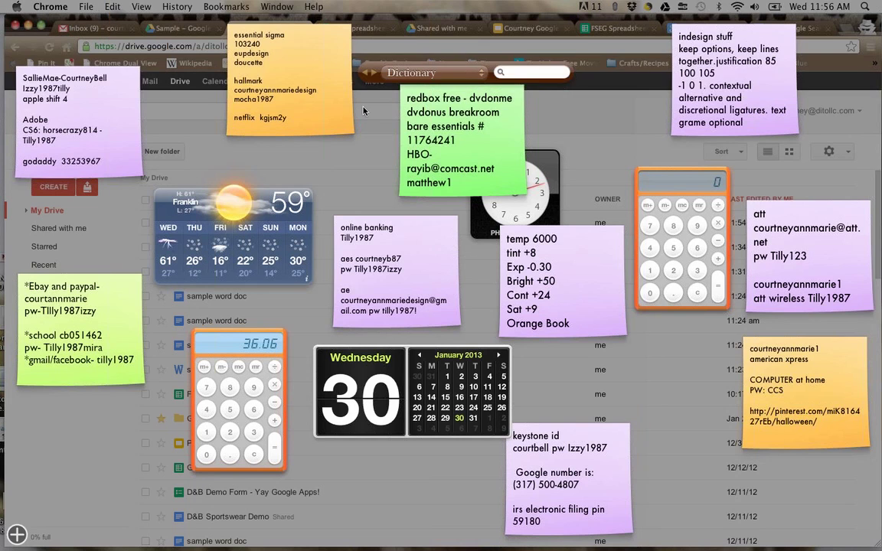
left_click(65, 215)
left_click(54, 187)
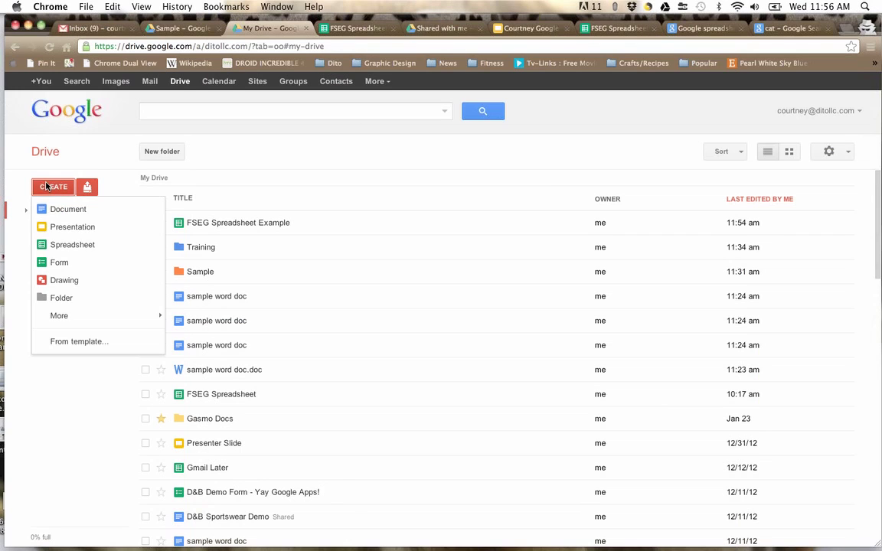
left_click(82, 346)
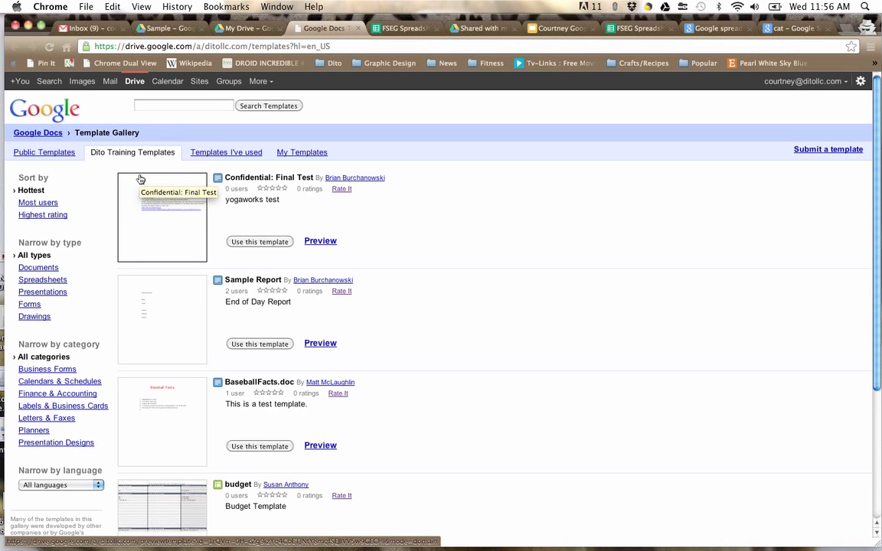
Step: Return to the FSEG Spreadsheet Example and cancel the File > Make a copy dialog
left_click(400, 28)
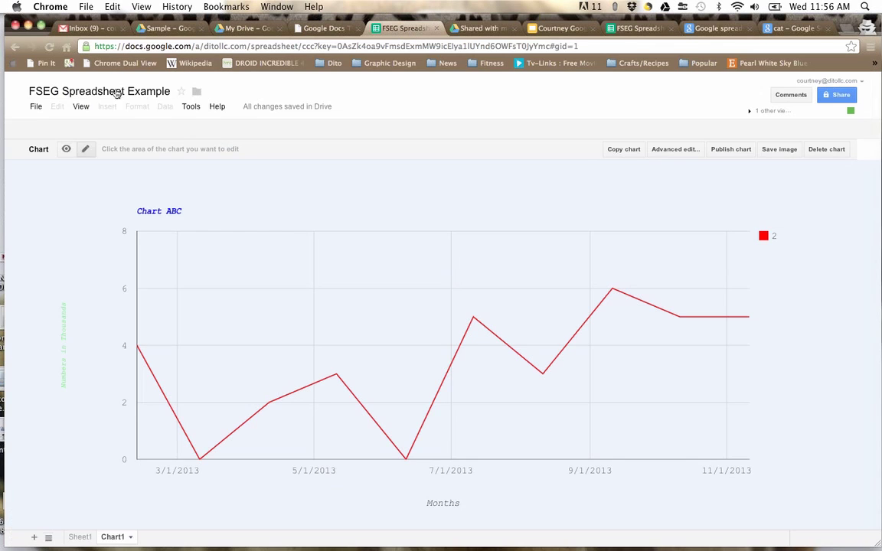
left_click(35, 108)
left_click(44, 191)
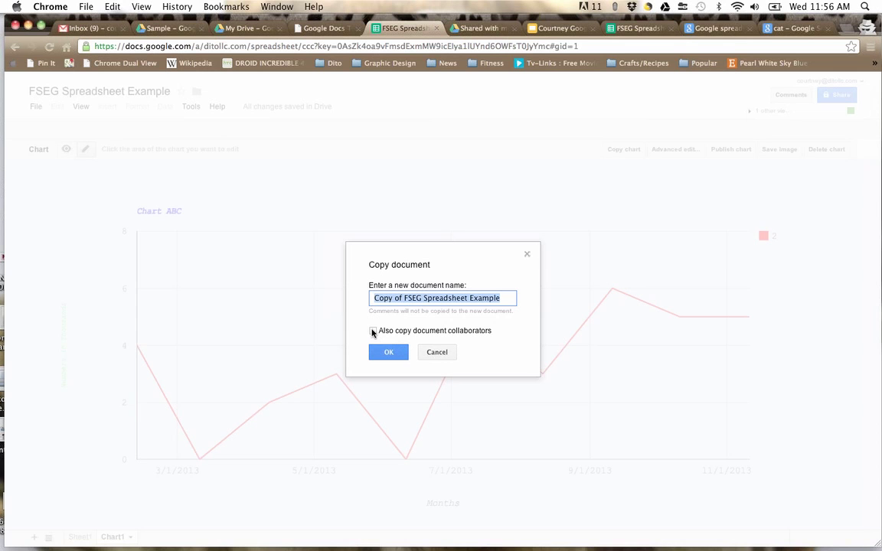
left_click(447, 350)
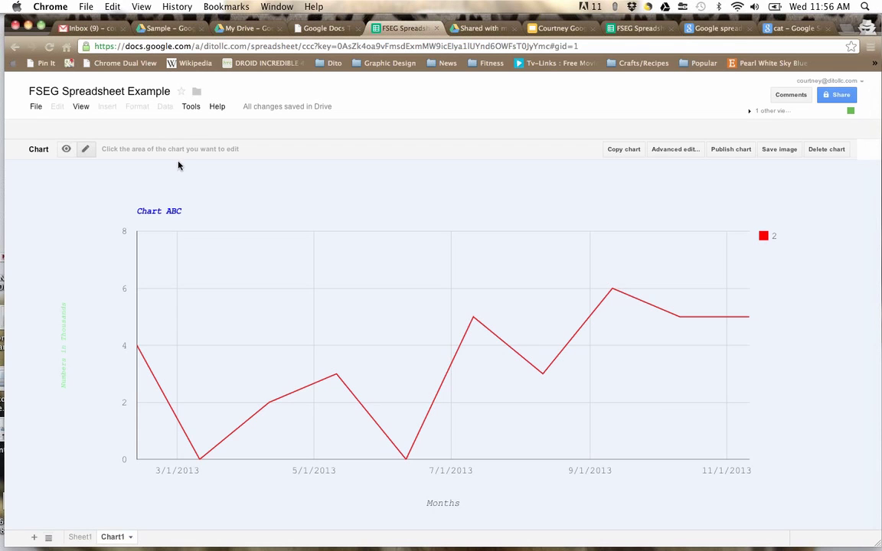
Step: Create 'Copy of BaseballFacts.doc' from the BaseballFacts.doc template in the gallery
left_click(245, 28)
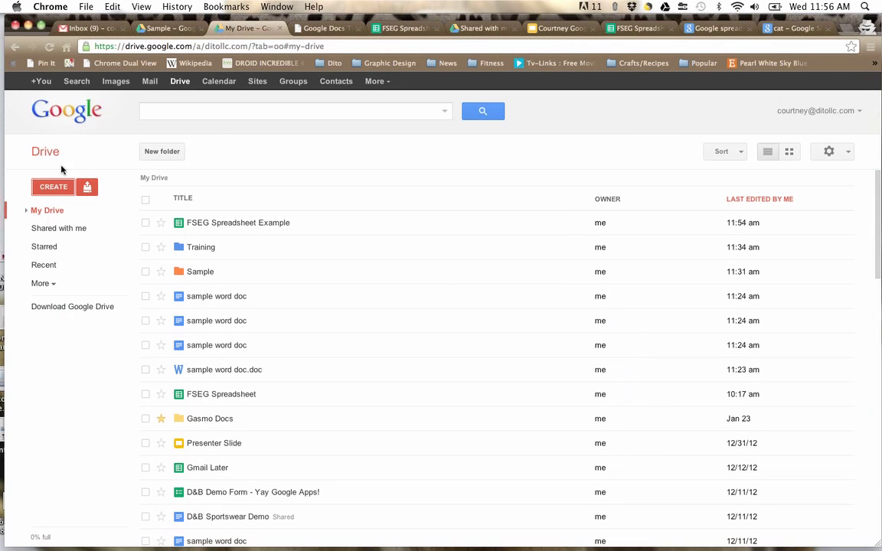
left_click(52, 186)
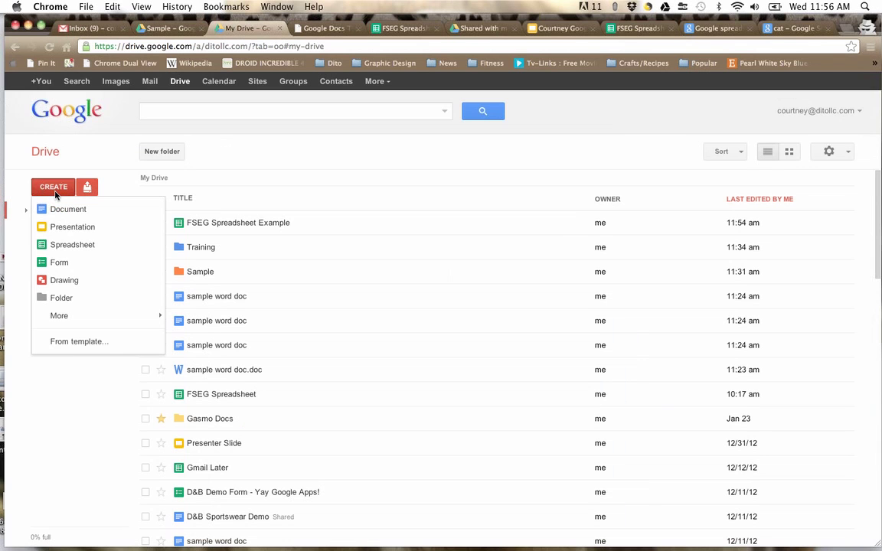
left_click(66, 348)
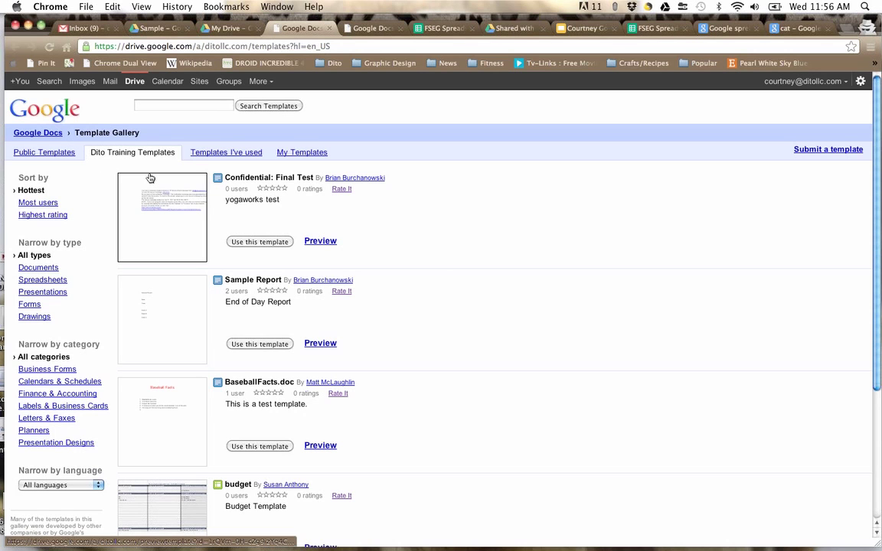
scroll(261, 343, "down", 3)
left_click(258, 352)
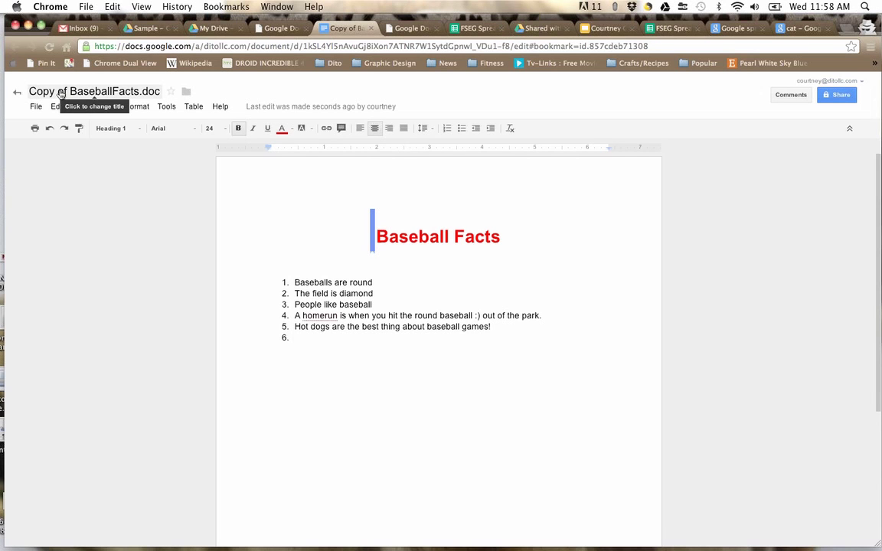
Step: Glance at the template gallery, then return to Copy of BaseballFacts.doc
mouse_move(1, 1)
left_click(210, 75)
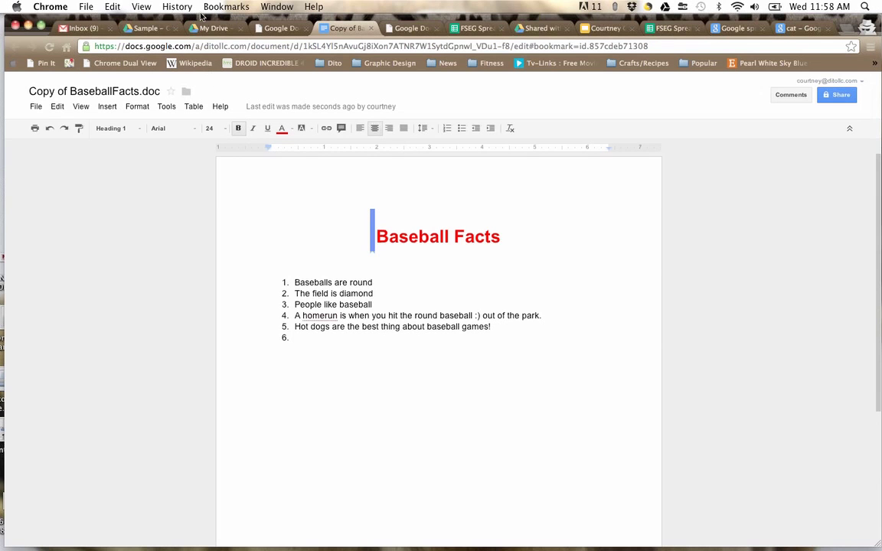
left_click(423, 29)
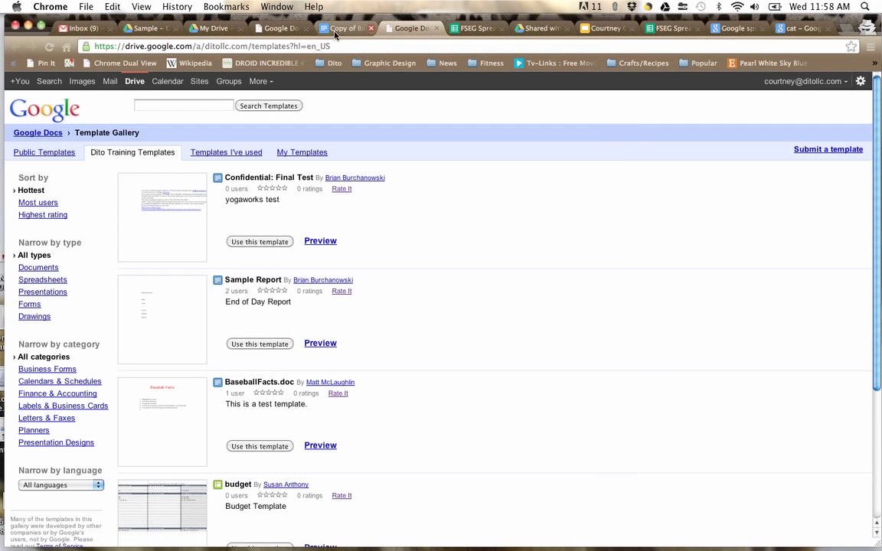
left_click(336, 29)
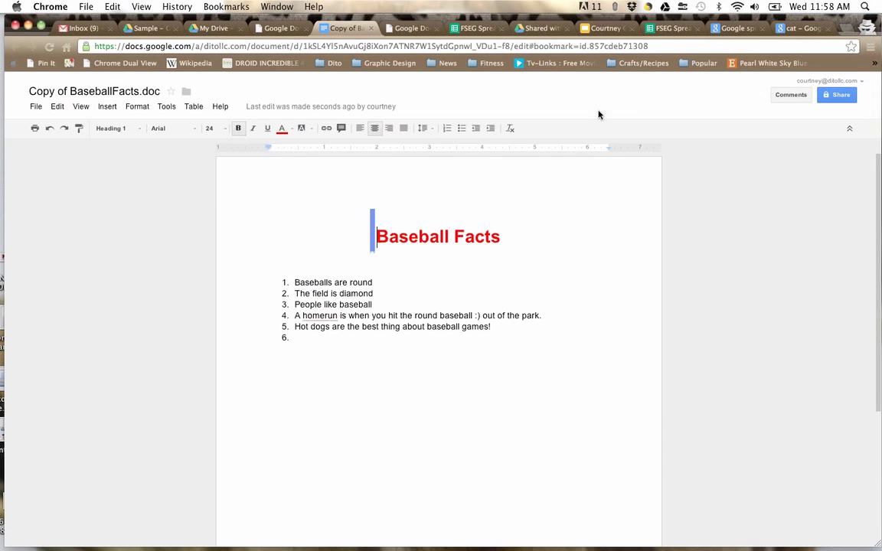
Step: Change the document's sharing from Private to 'Anyone with the link' and save
left_click(836, 97)
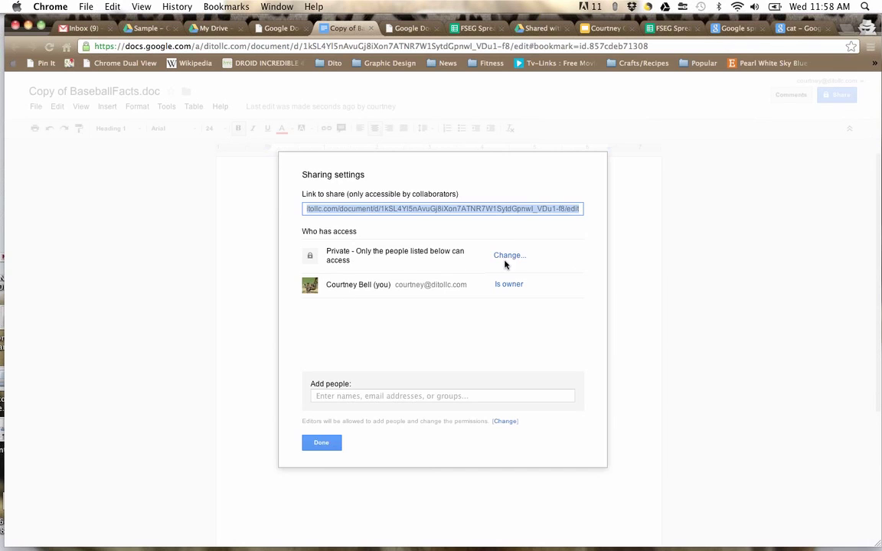
left_click(511, 256)
left_click(324, 275)
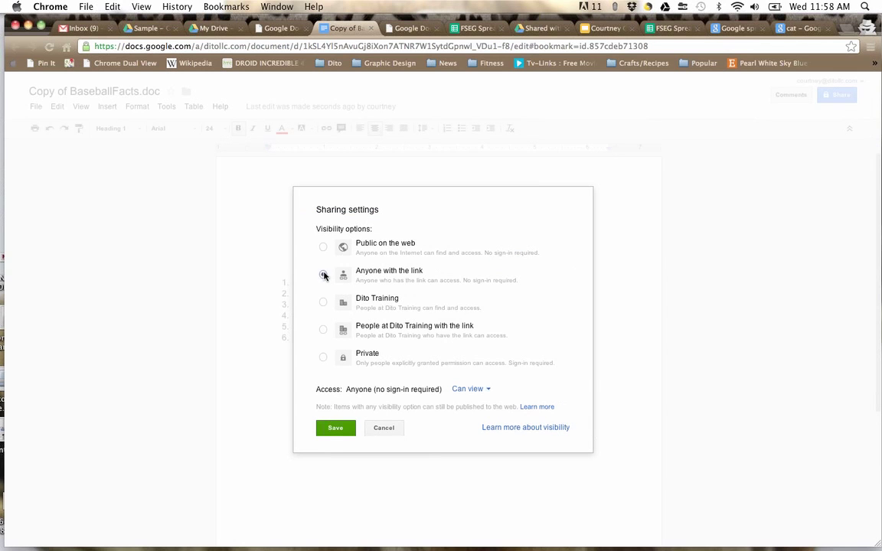
left_click(337, 431)
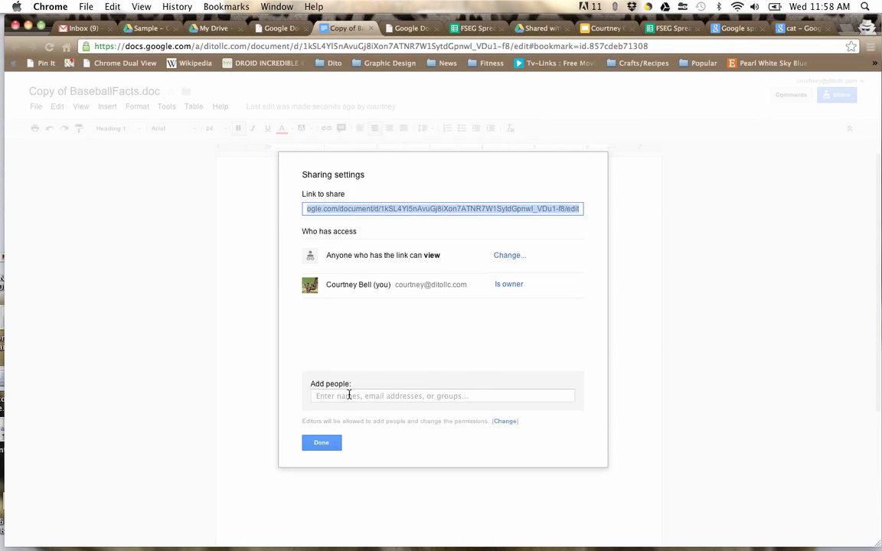
Step: Start adding a person by e-mail address, then discard that addition
left_click(349, 395)
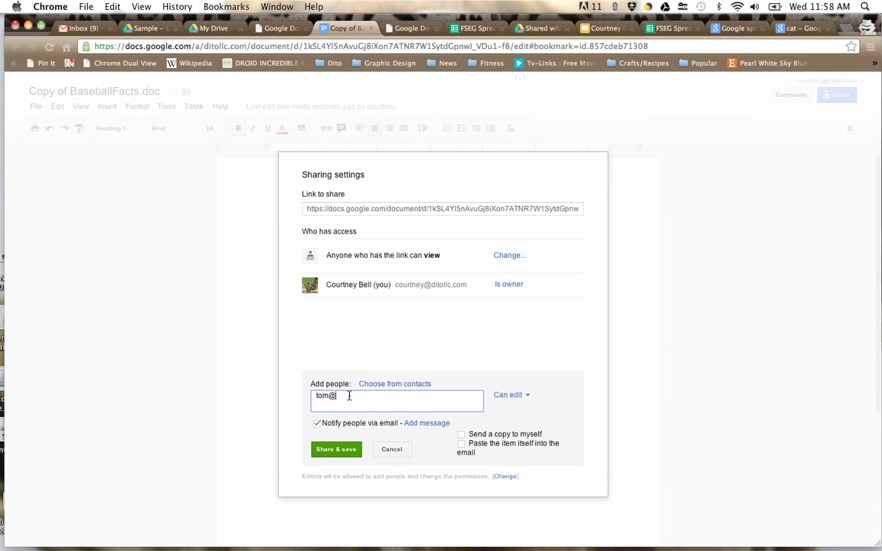
left_click(395, 450)
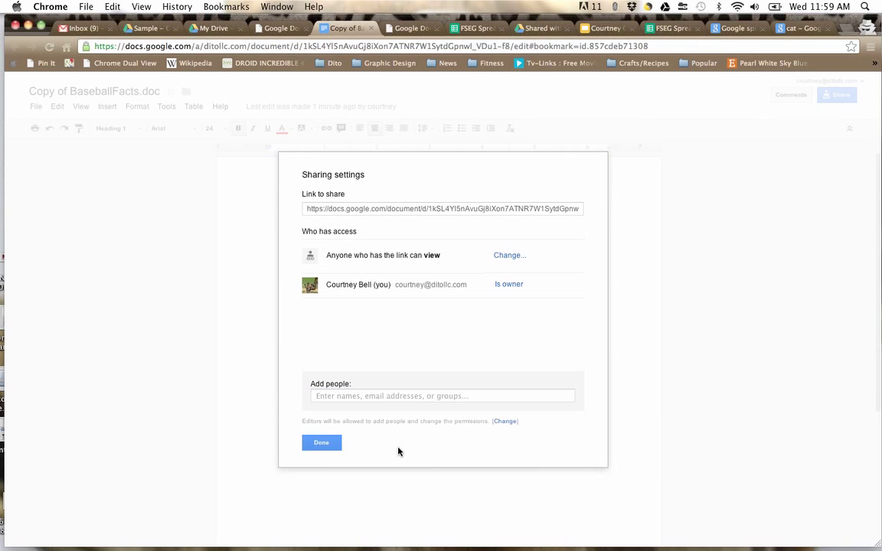
Step: Close the sharing settings, view the Chart ABC sheet, then switch to the Drive file list
left_click(335, 443)
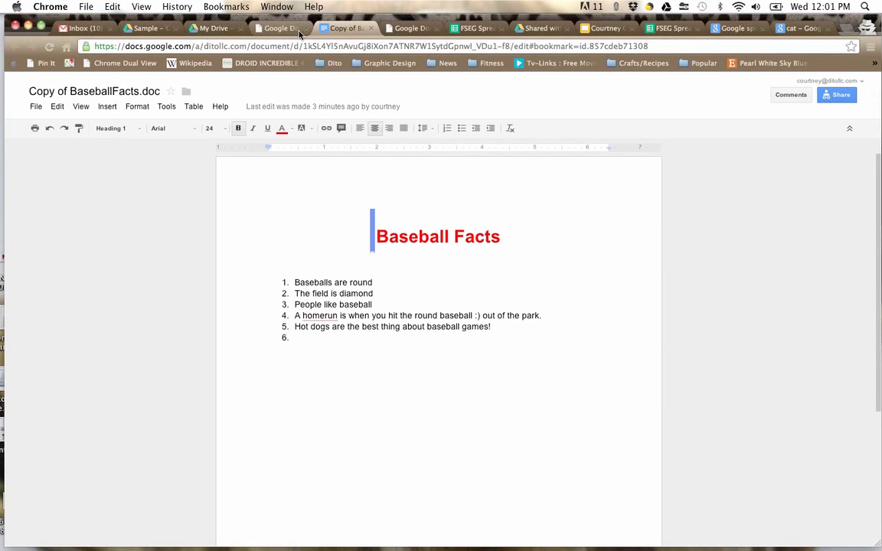
left_click(474, 29)
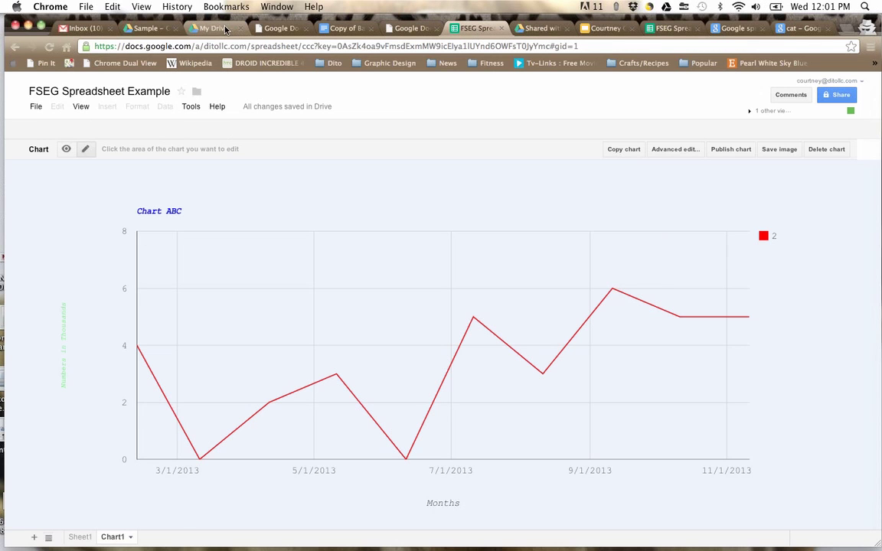
left_click(205, 28)
Step: Preview the FSEG Spreadsheet Example's 7:21 and 7:20 AM revisions without restoring, then return to My Drive
left_click(201, 249)
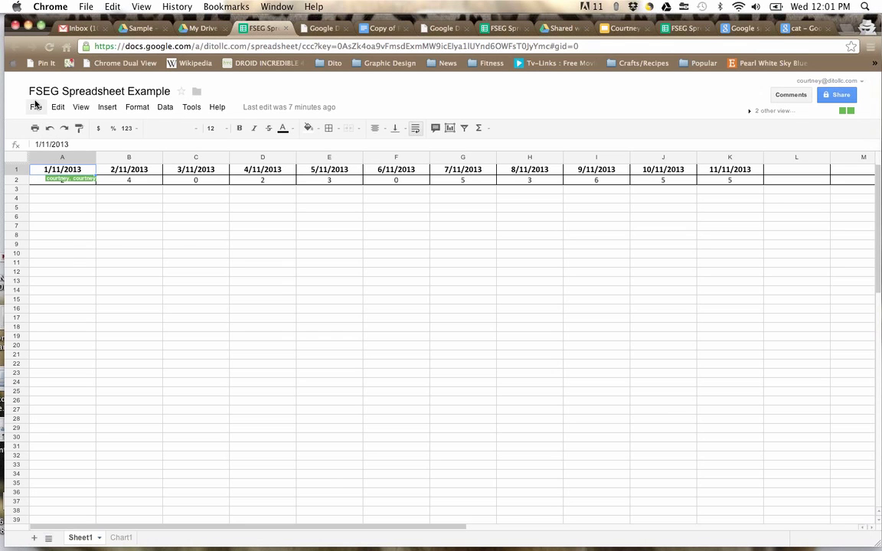
left_click(35, 106)
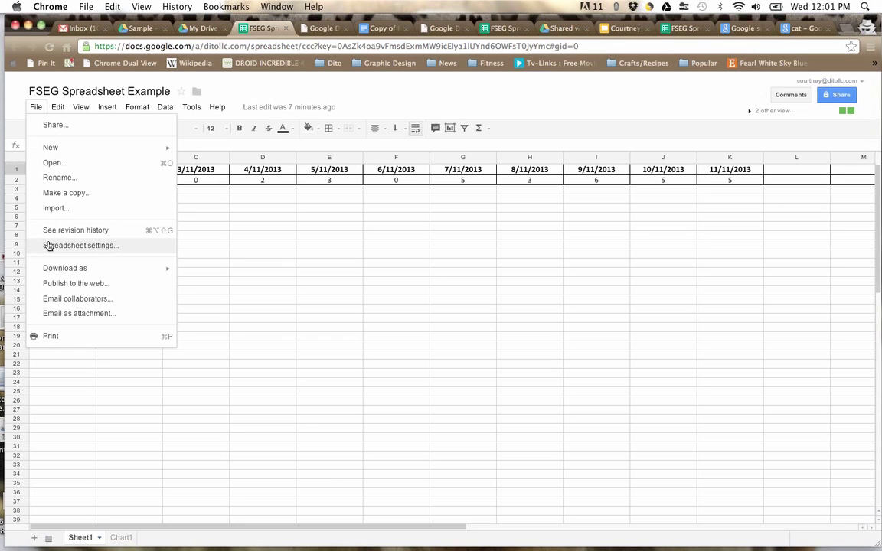
left_click(75, 232)
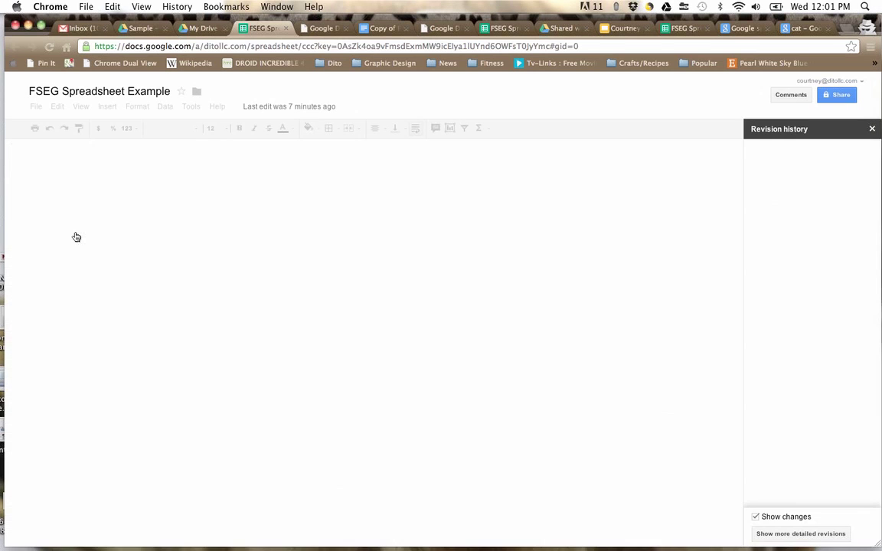
left_click(780, 198)
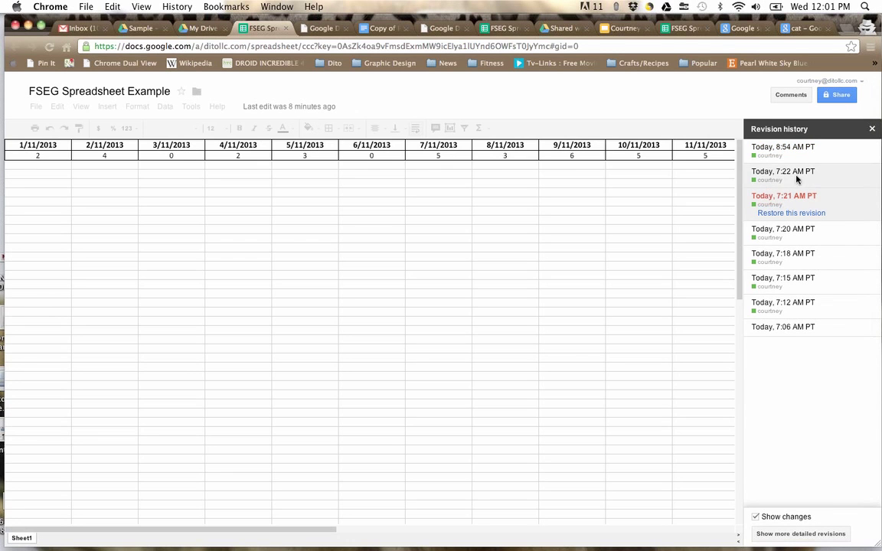
left_click(800, 234)
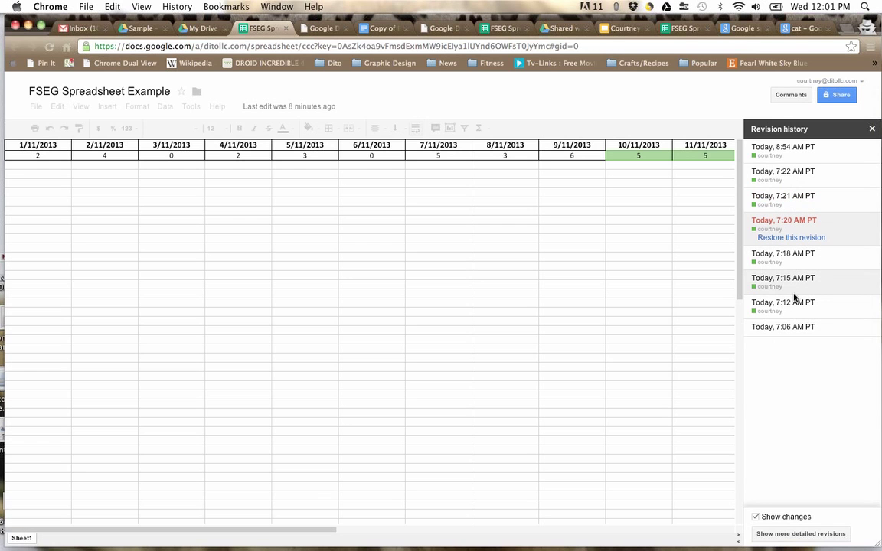
left_click(871, 129)
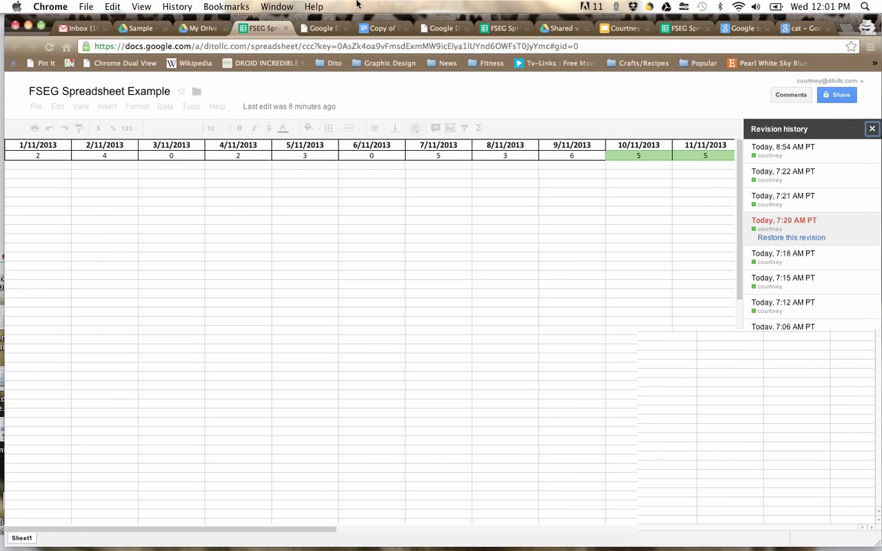
left_click(181, 30)
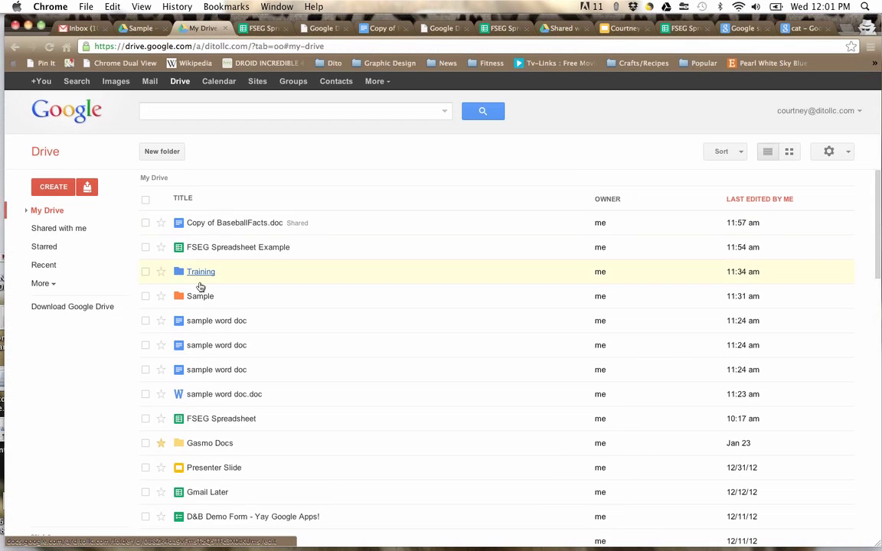
Step: Open FSEG Spreadsheet and drag its line chart to sit beneath the Sort By table
left_click(197, 419)
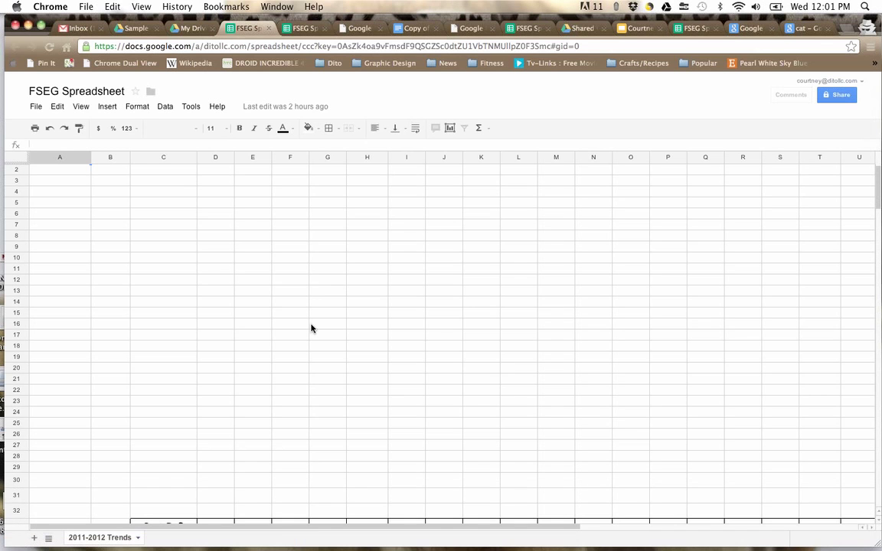
scroll(310, 329, "down", 10)
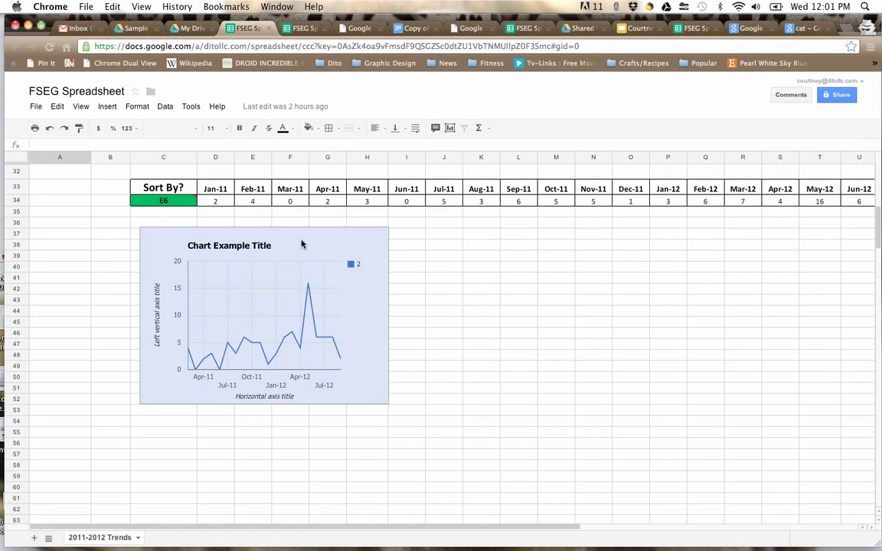
right_click(301, 243)
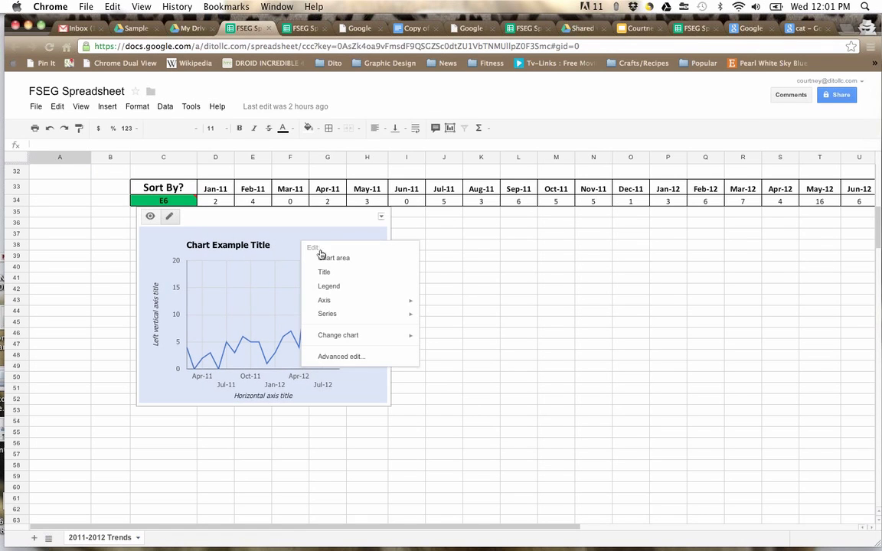
mouse_move(336, 306)
left_click(287, 259)
left_click_drag(357, 218, 800, 229)
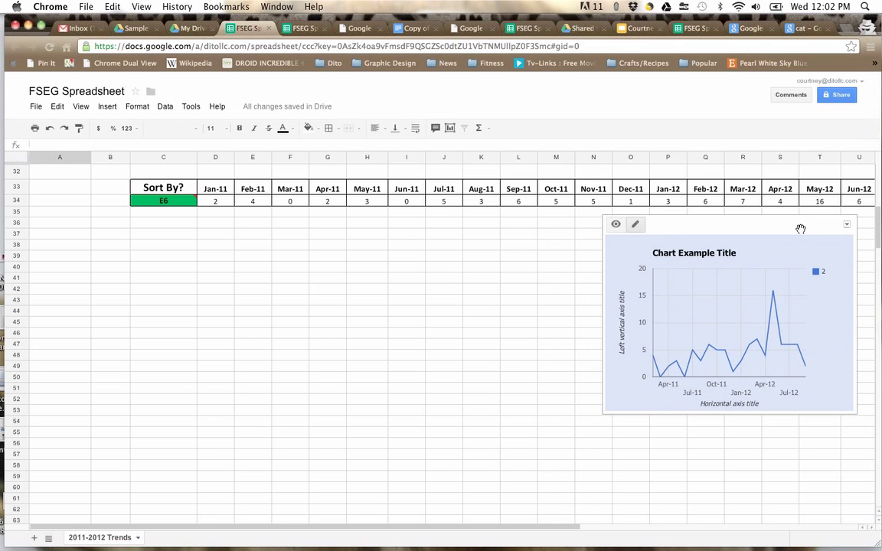
left_click_drag(746, 220, 466, 264)
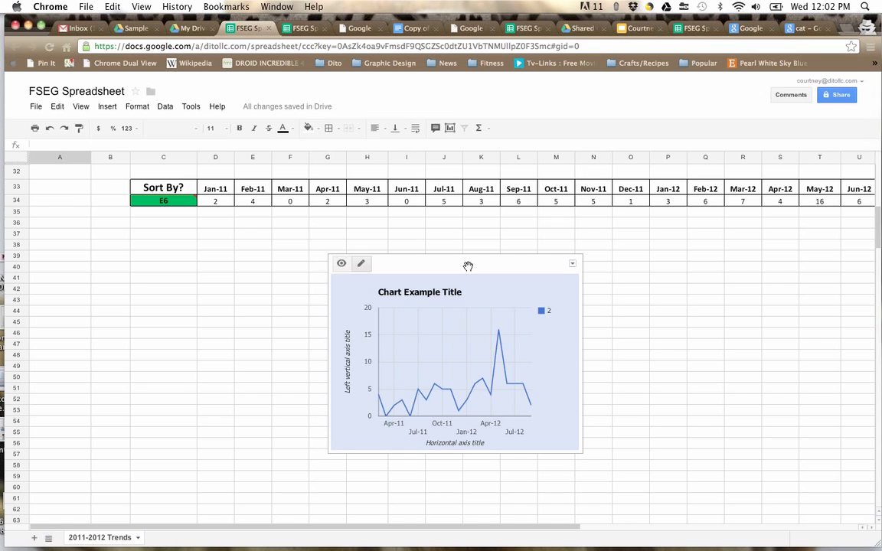
left_click_drag(468, 266, 334, 251)
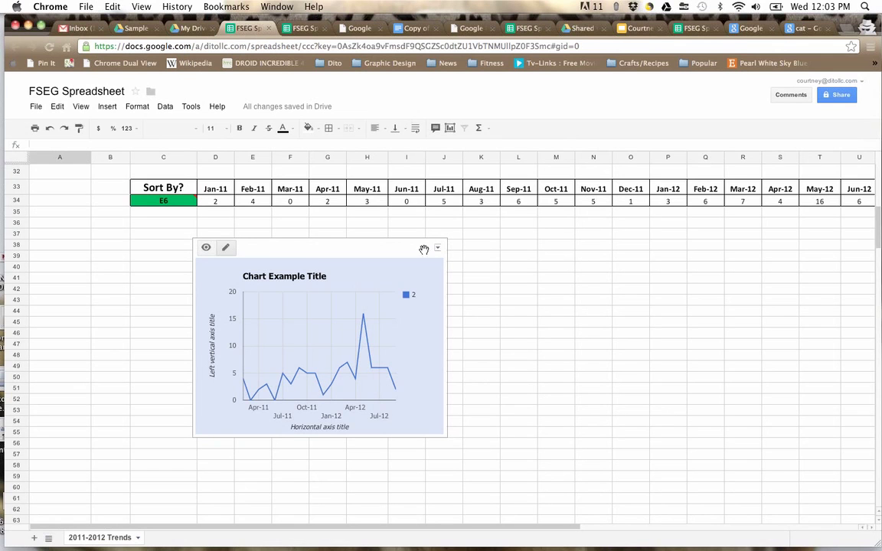
Step: Nudge the chart slightly right under the Sort By table, then return to My Drive
left_click_drag(352, 246, 412, 240)
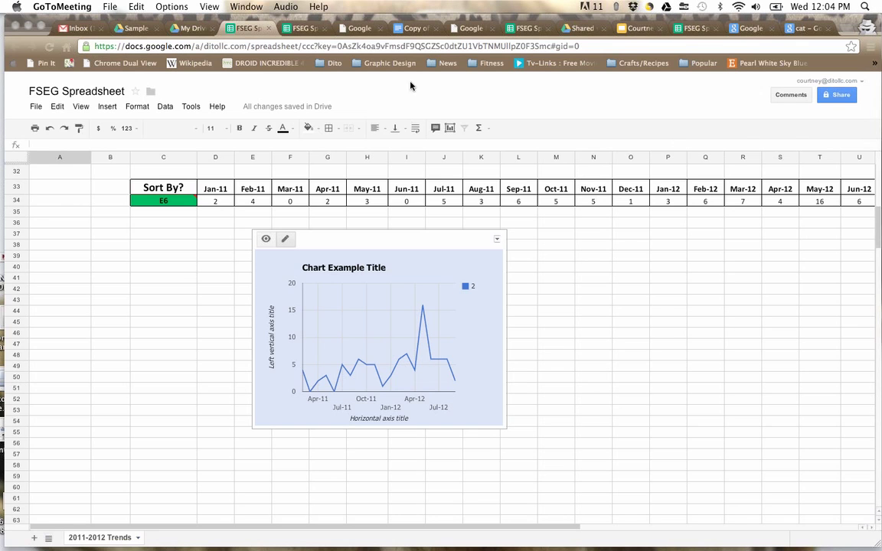
left_click(189, 28)
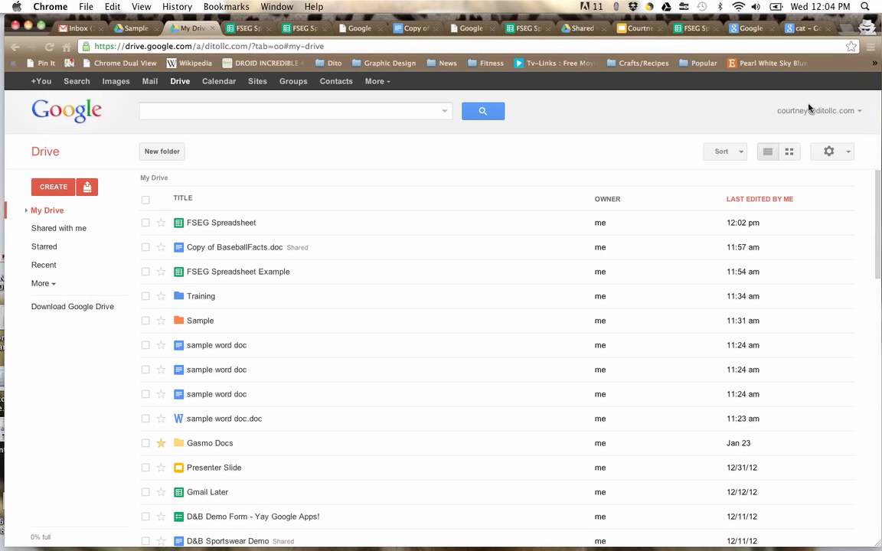
Step: Open the Google Drive Help Center from the gear menu's Help option
left_click(832, 155)
left_click(774, 327)
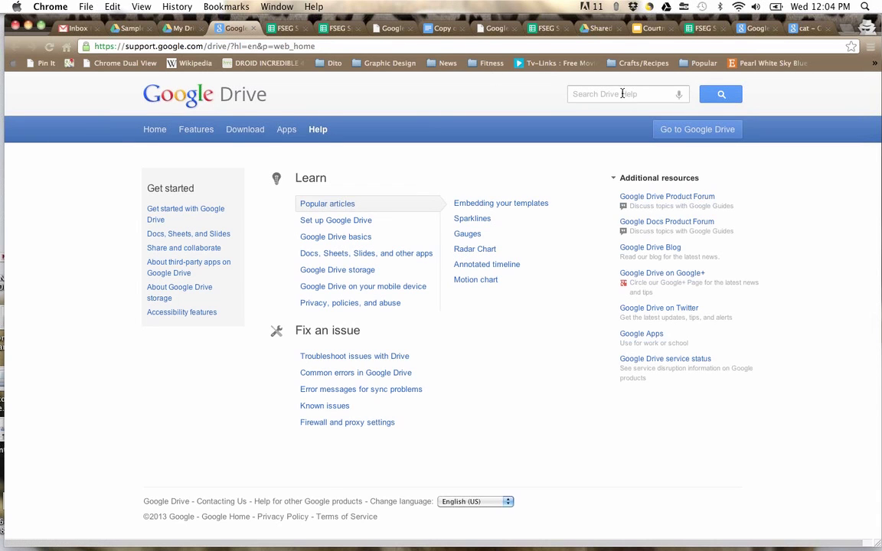
Step: Leave Drive Help and switch to the Gmail inbox showing 31 conversations
left_click(625, 94)
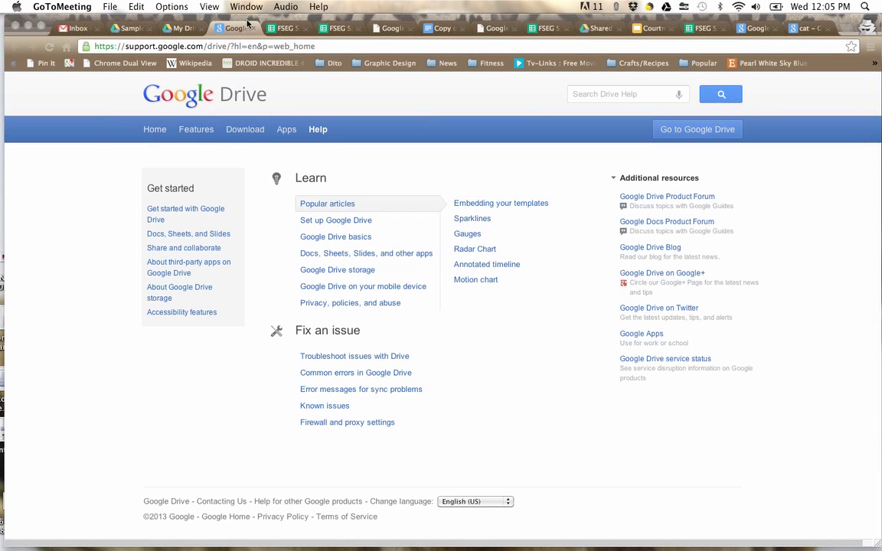
left_click(77, 30)
left_click(77, 30)
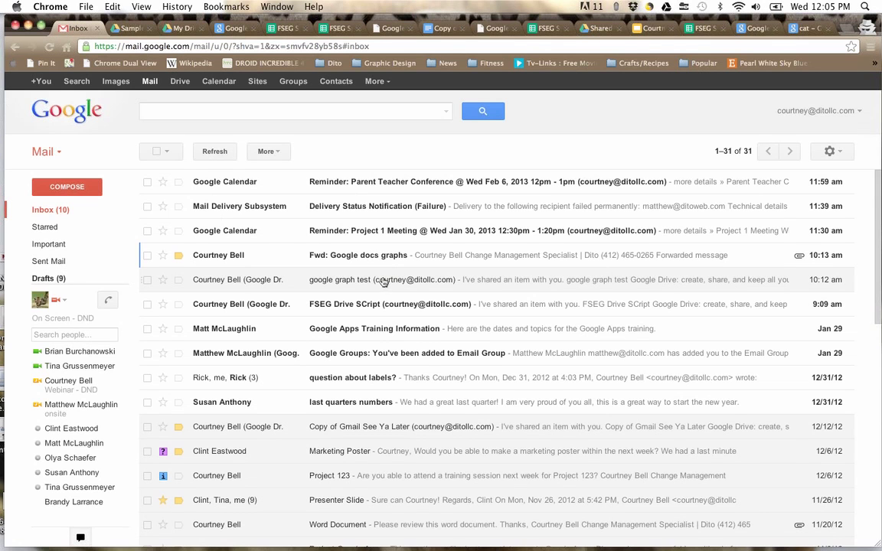
Step: Download Google Graph test.xlsx from the Fwd: Google docs graphs email and check Drive sync status
left_click(346, 256)
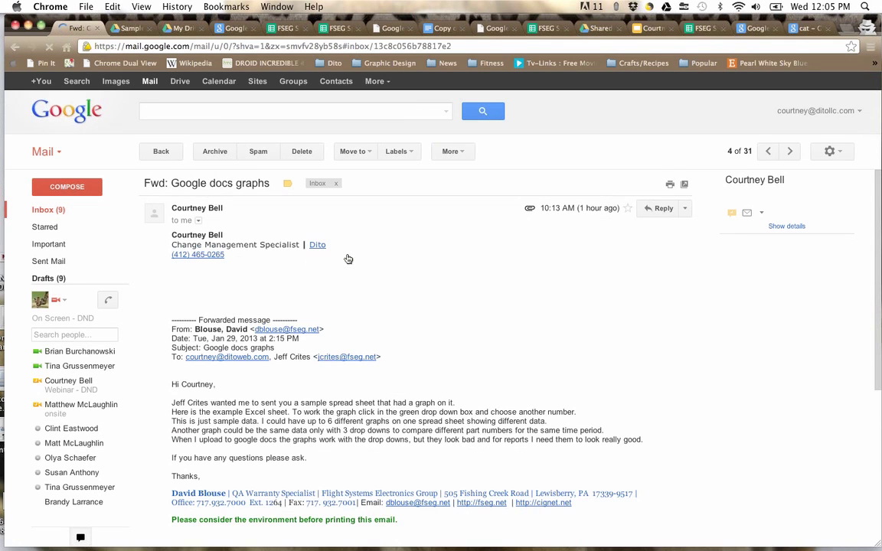
scroll(348, 259, "down", 5)
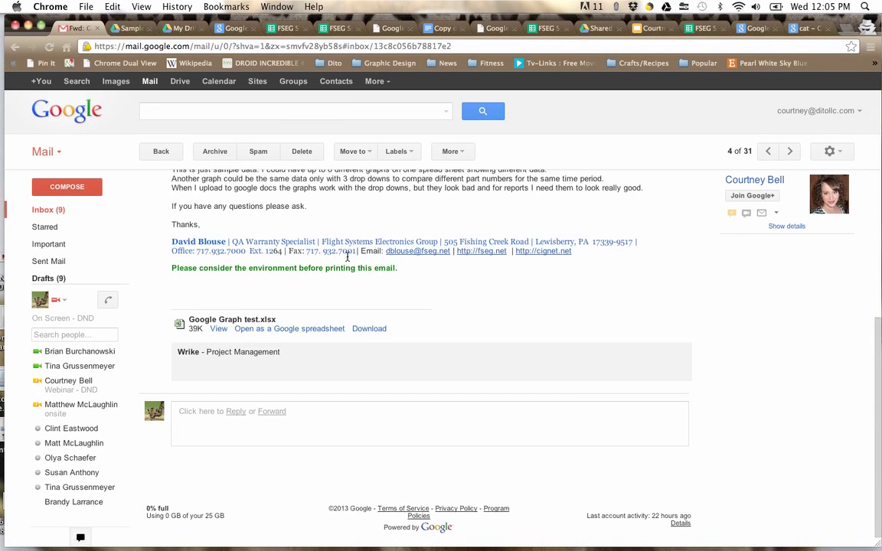
left_click(369, 328)
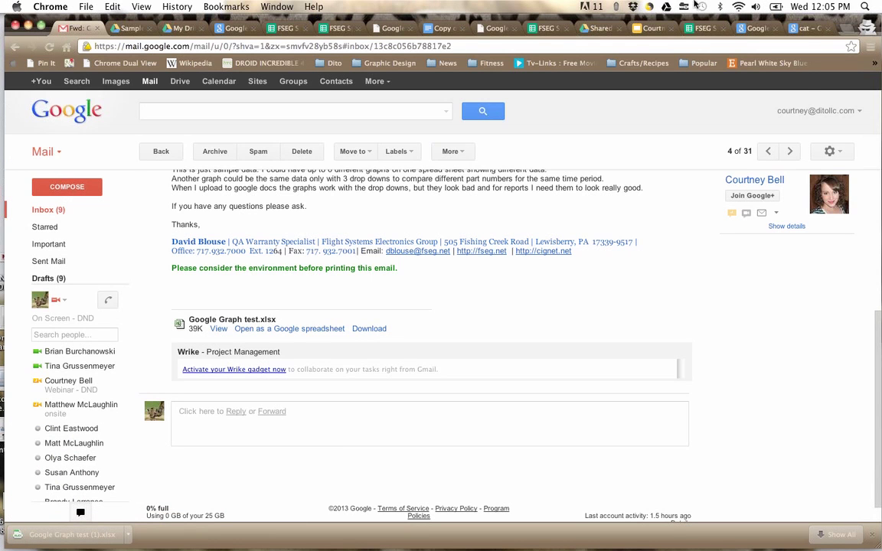
left_click(666, 6)
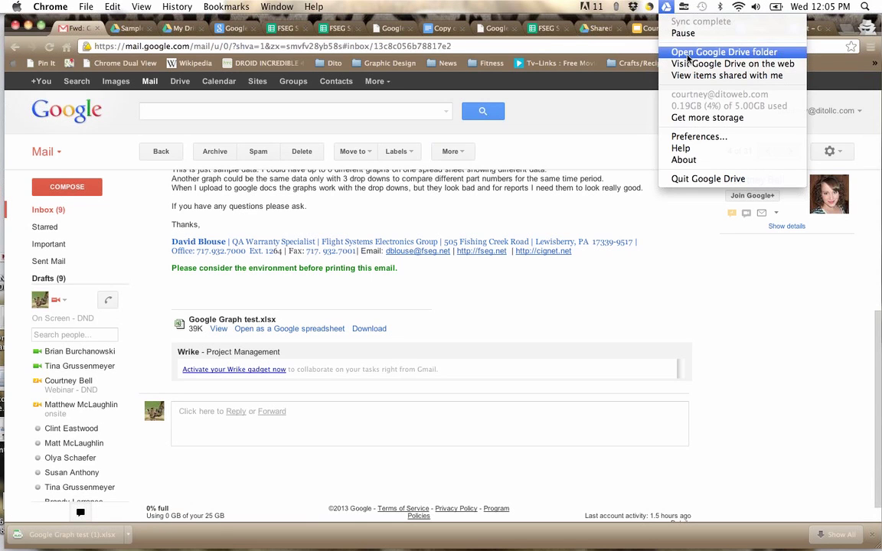
left_click(481, 210)
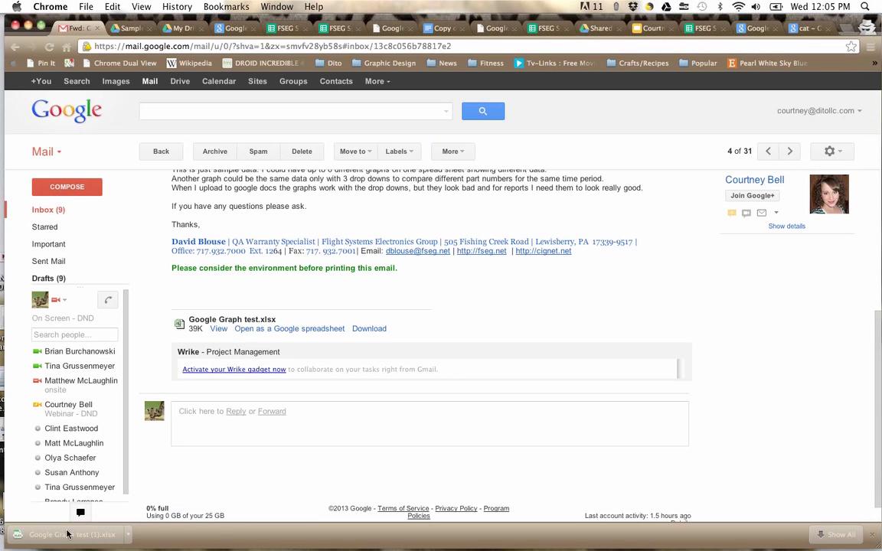
Step: Upload Google Graph test (1).xlsx from Downloads to My Drive, converting it to Google format
left_click(168, 23)
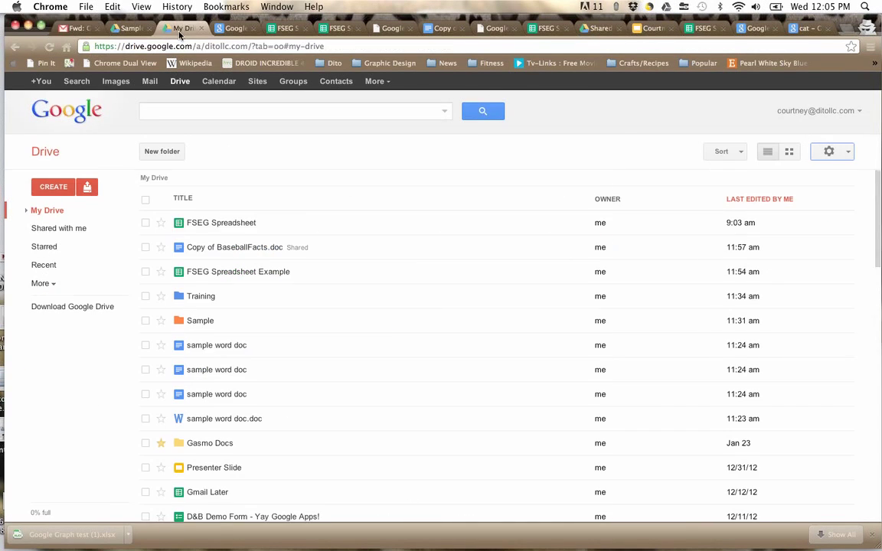
left_click(87, 187)
left_click(99, 208)
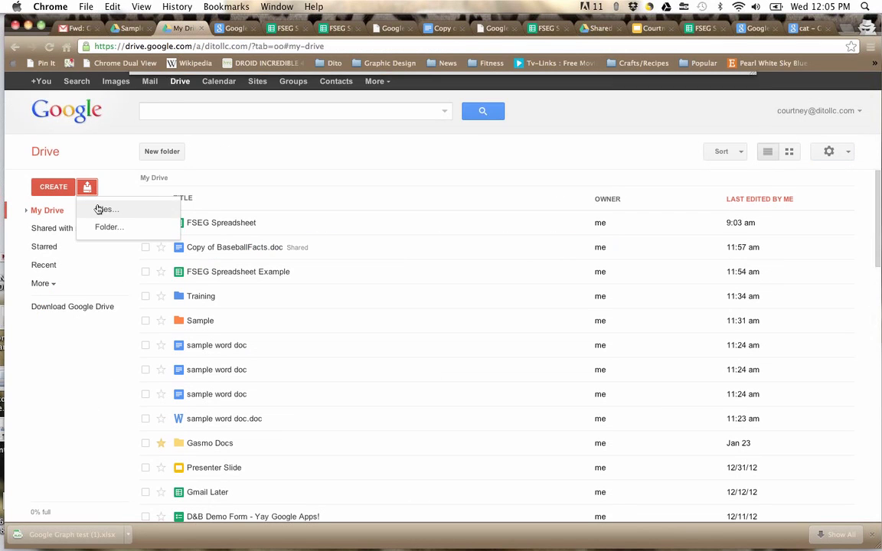
left_click(173, 232)
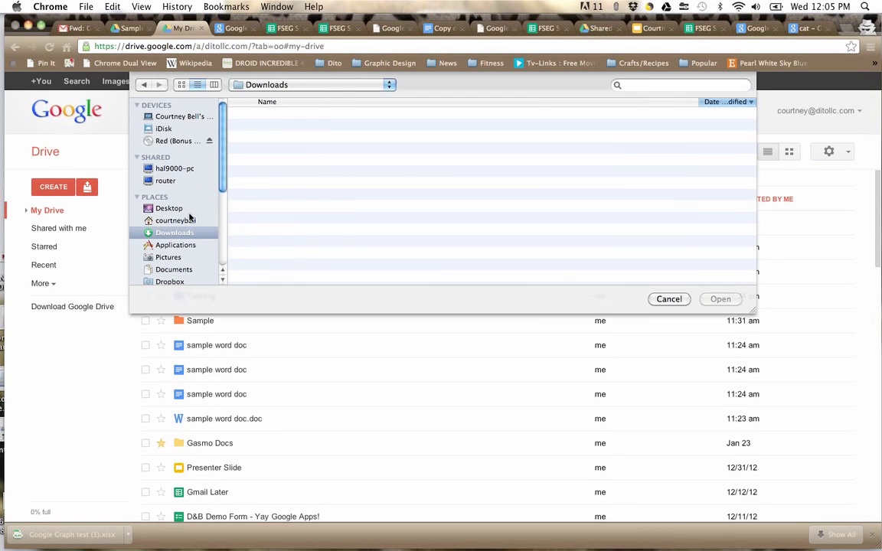
double_click(284, 112)
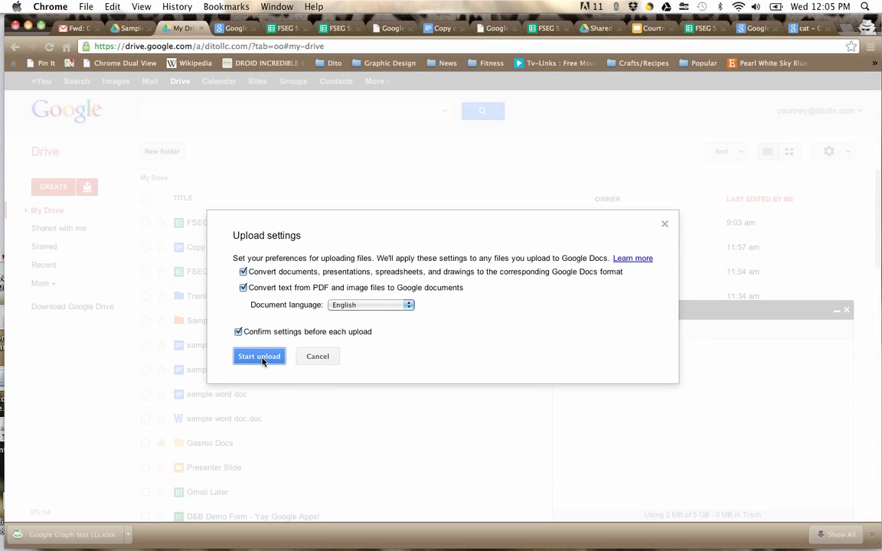
left_click(260, 357)
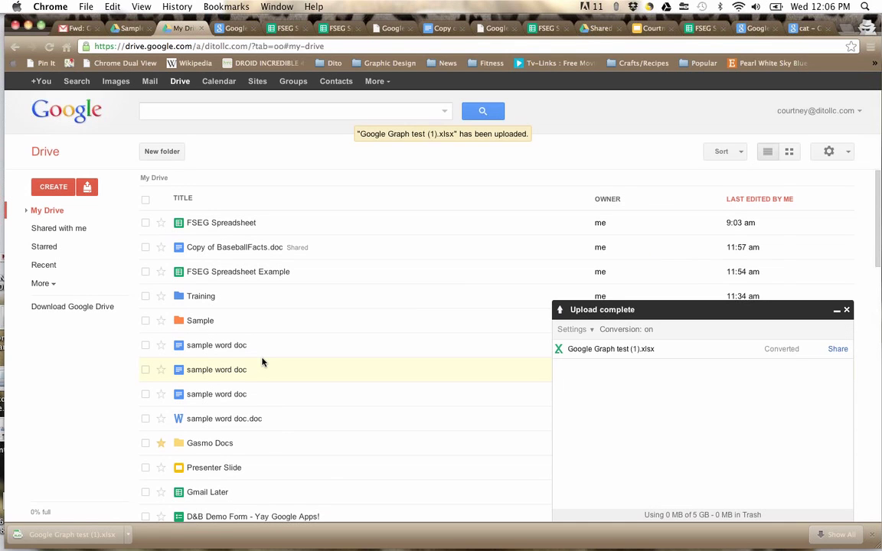
Step: Open the converted Google Graph test (1) spreadsheet from the Upload complete panel
left_click(790, 105)
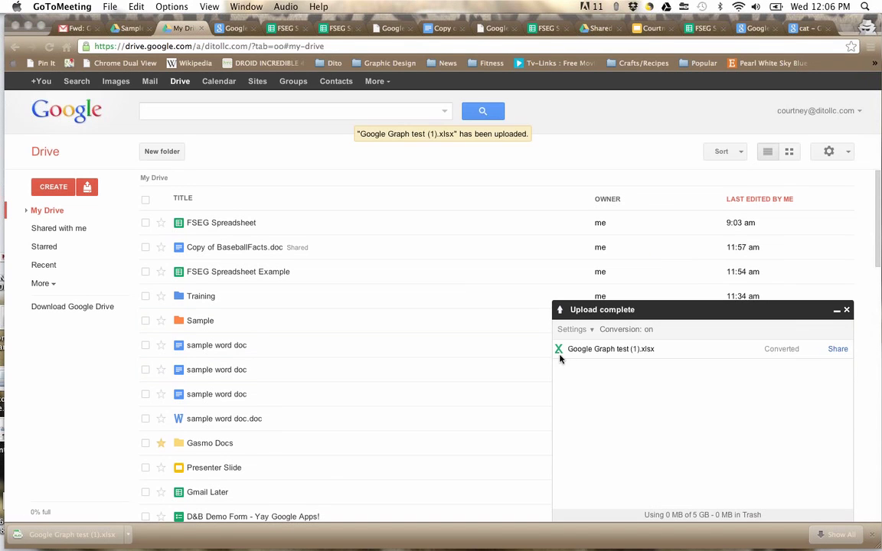
left_click(632, 350)
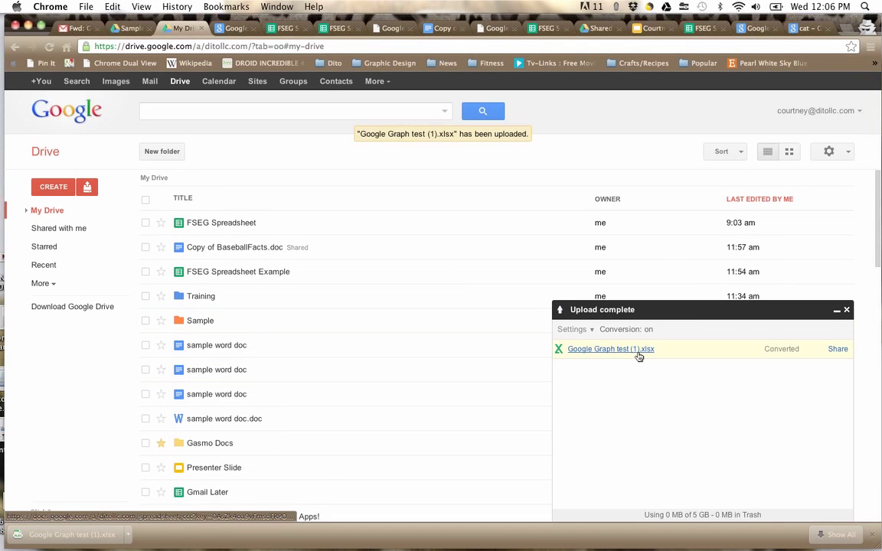
left_click(619, 351)
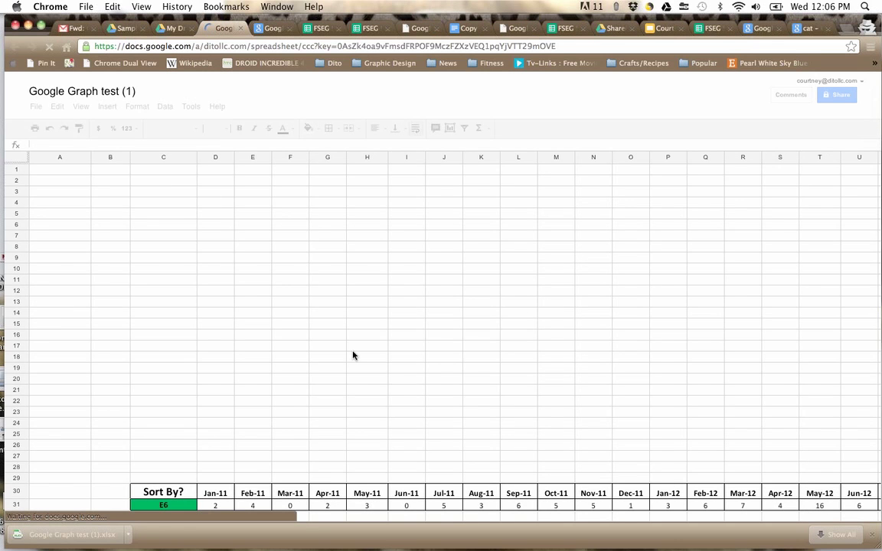
scroll(353, 355, "down", 5)
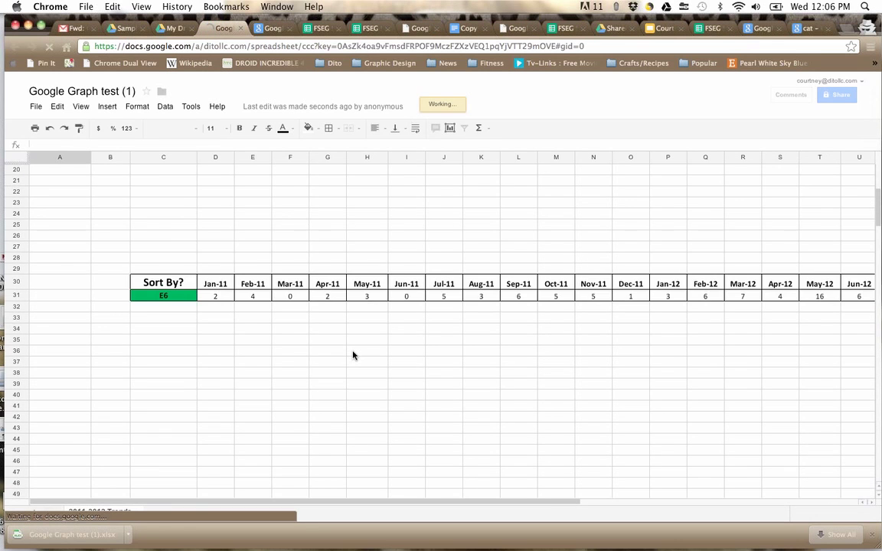
scroll(353, 355, "right", 5)
scroll(353, 355, "down", 2)
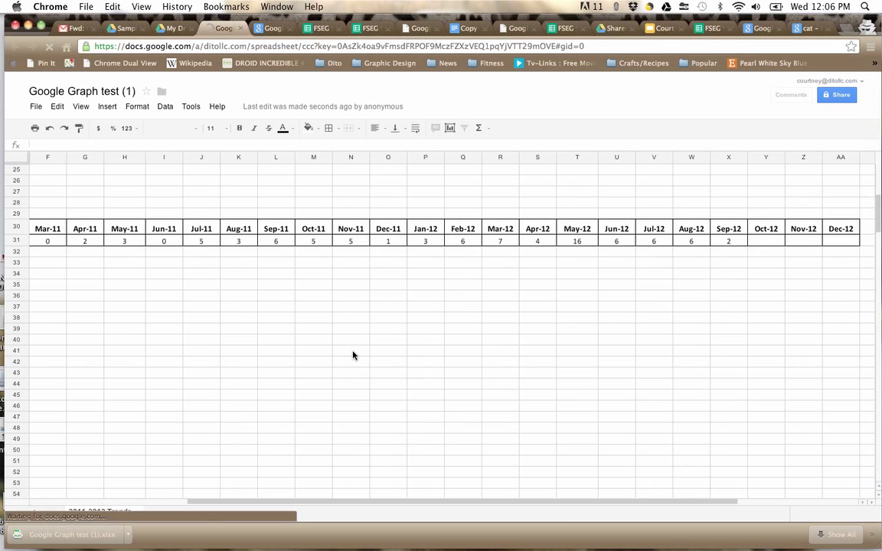
scroll(353, 355, "down", 8)
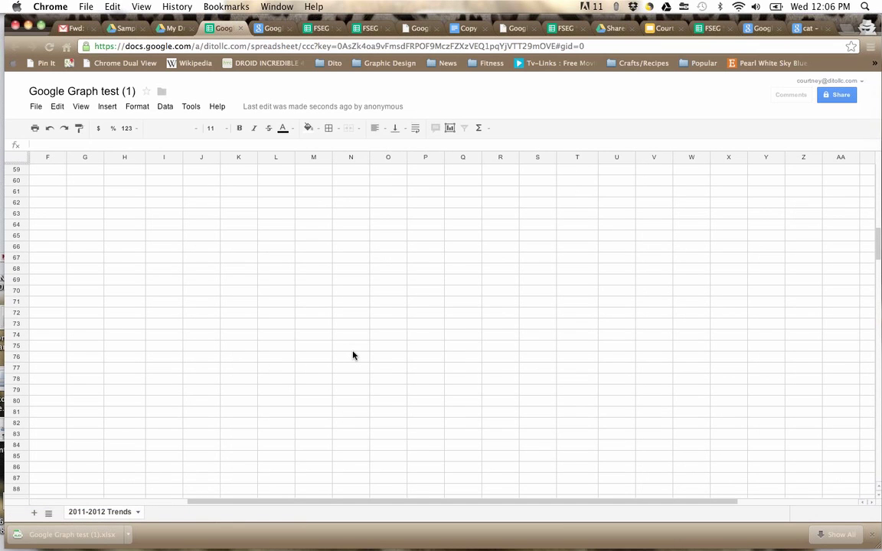
scroll(353, 355, "up", 10)
scroll(353, 356, "left", 2)
scroll(353, 355, "up", 5)
scroll(342, 360, "right", 3)
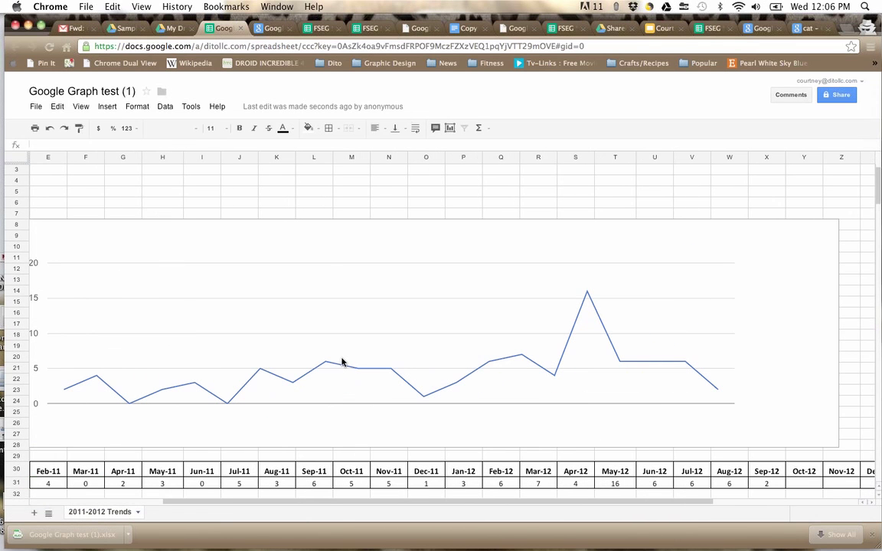
scroll(342, 362, "left", 2)
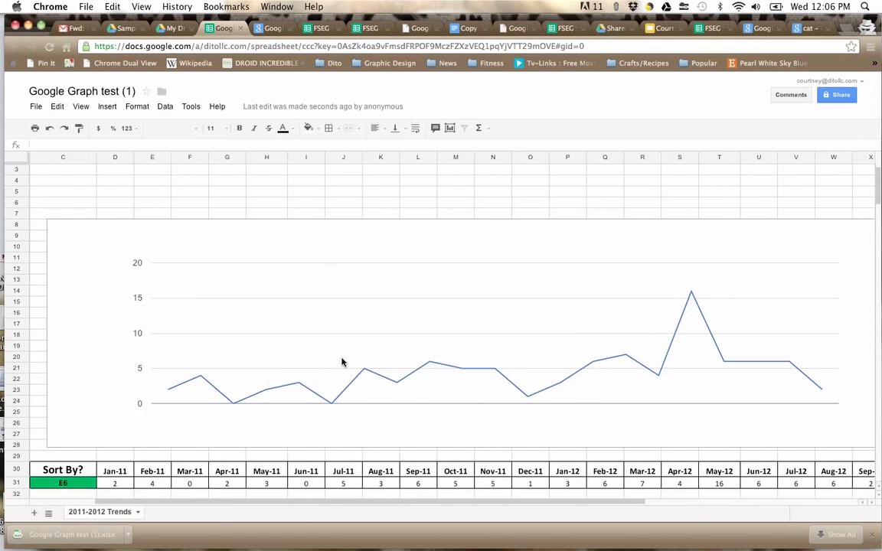
left_click(255, 227)
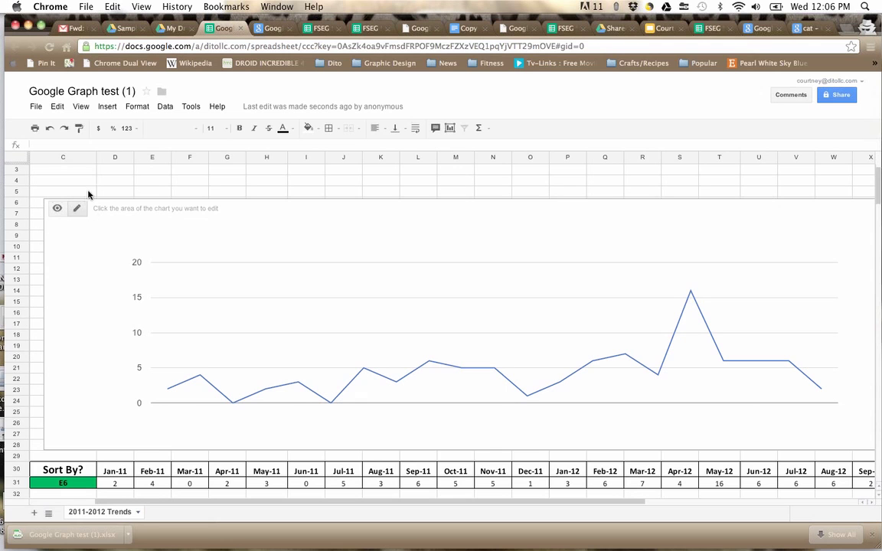
left_click(206, 243)
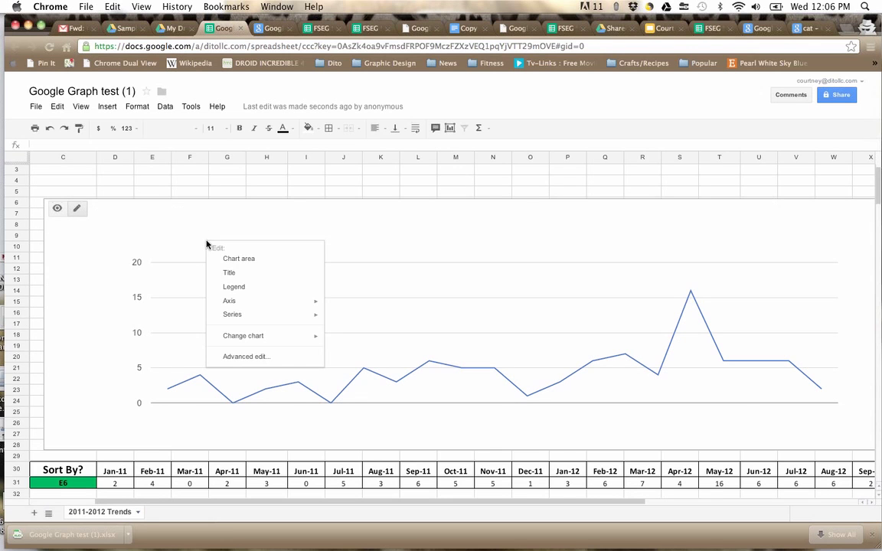
left_click(143, 219)
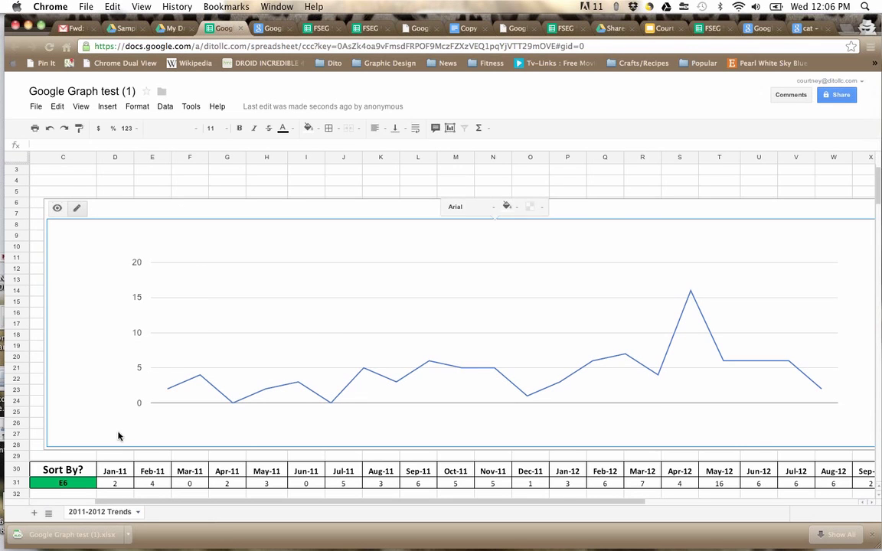
left_click(87, 481)
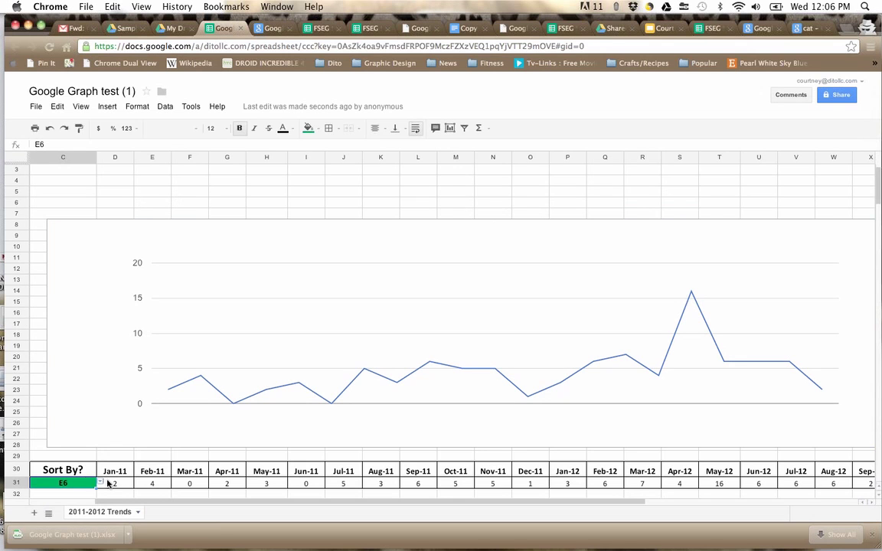
double_click(115, 483)
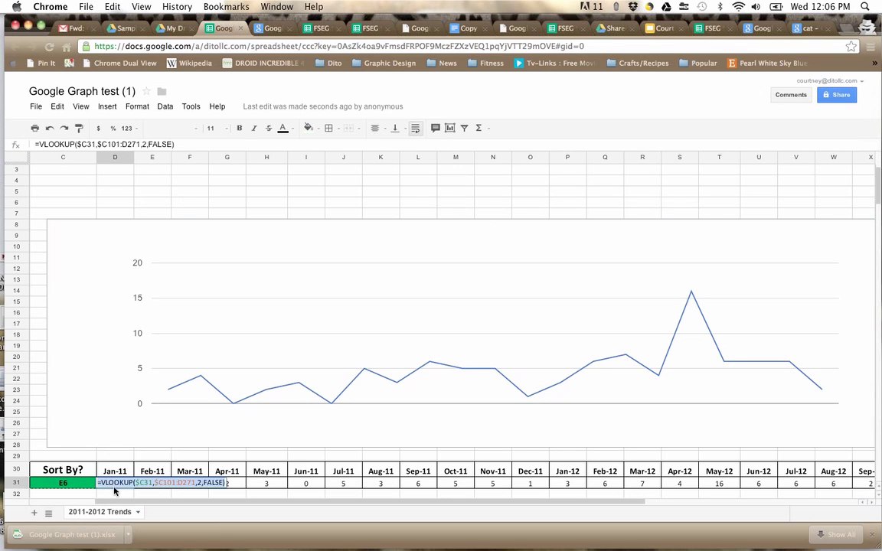
left_click(73, 482)
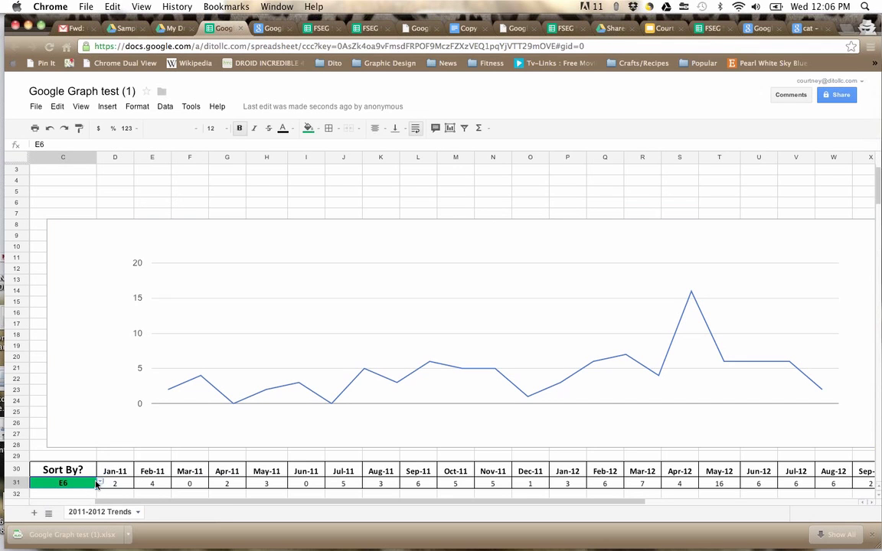
left_click(101, 483)
scroll(100, 482, "down", 2)
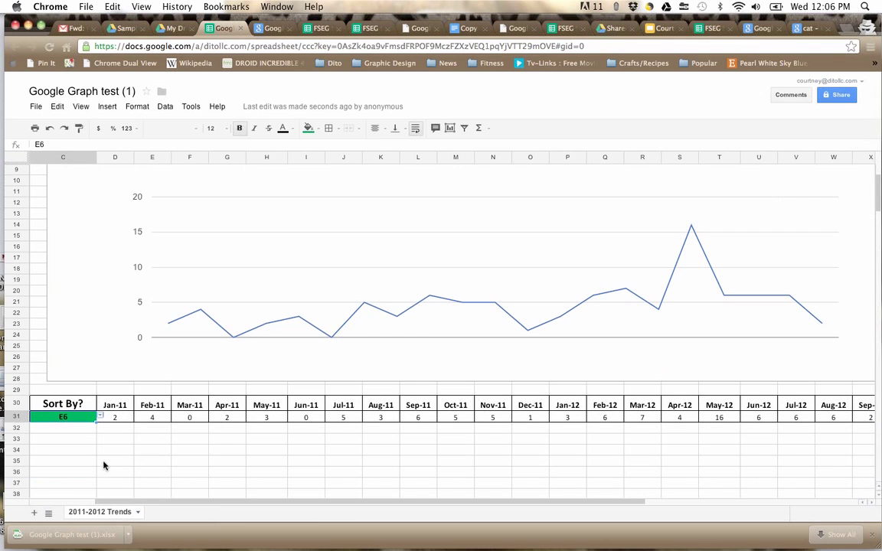
Step: Cycle C31's Sort By? dropdown through E2, D7 and D3, ending on C9
left_click(100, 421)
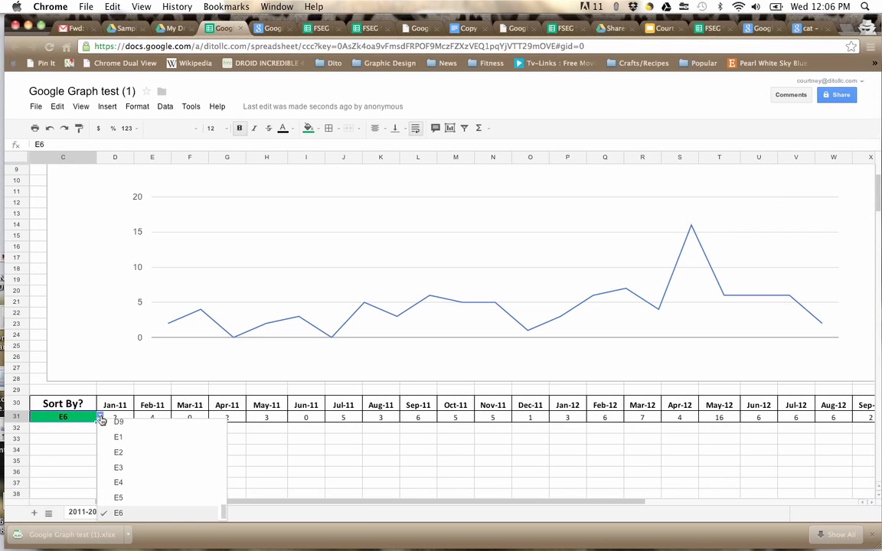
left_click(119, 452)
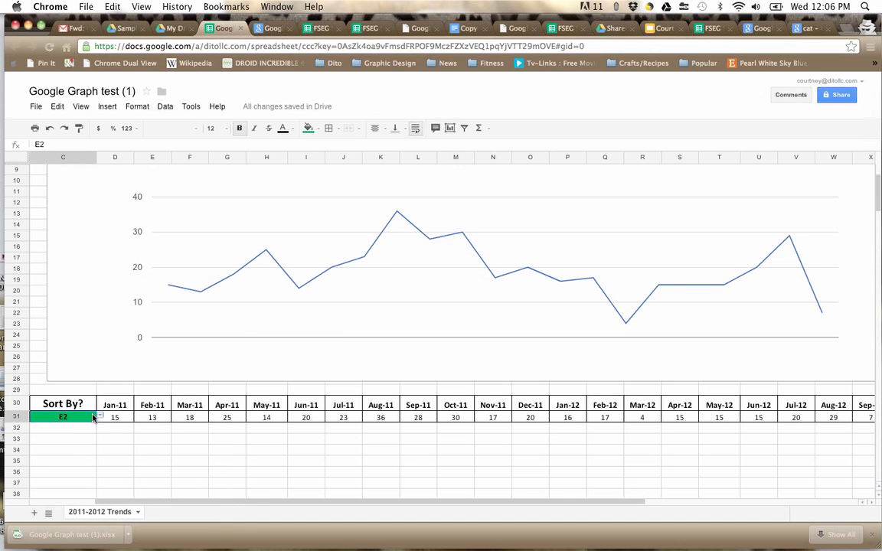
left_click(100, 414)
left_click(121, 453)
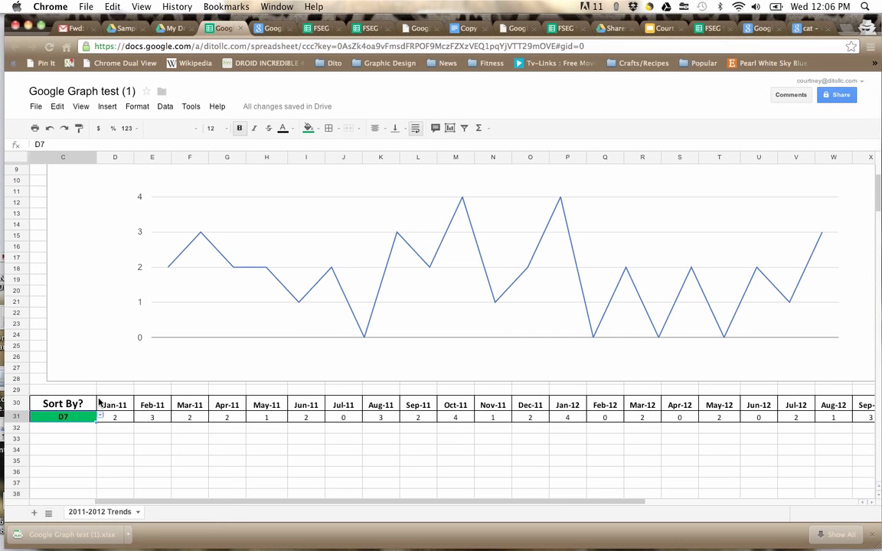
left_click(100, 415)
left_click(119, 453)
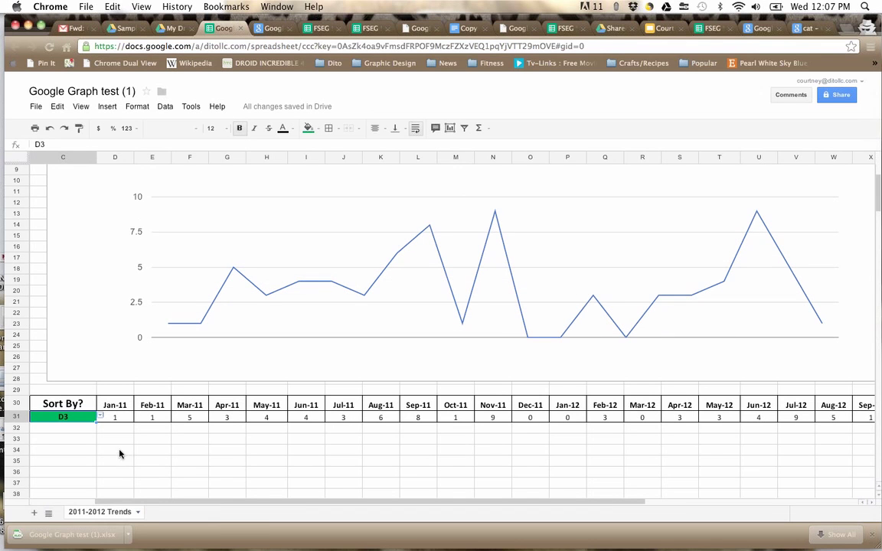
left_click(100, 415)
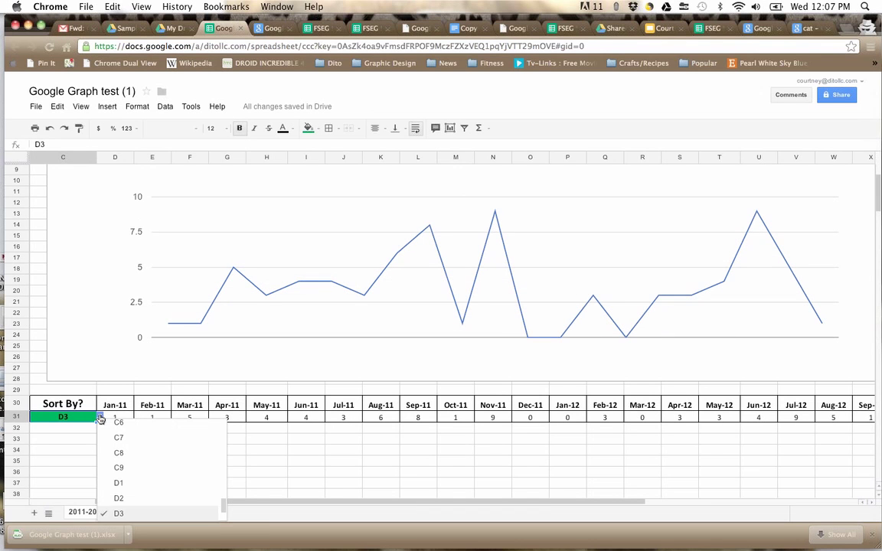
left_click(130, 466)
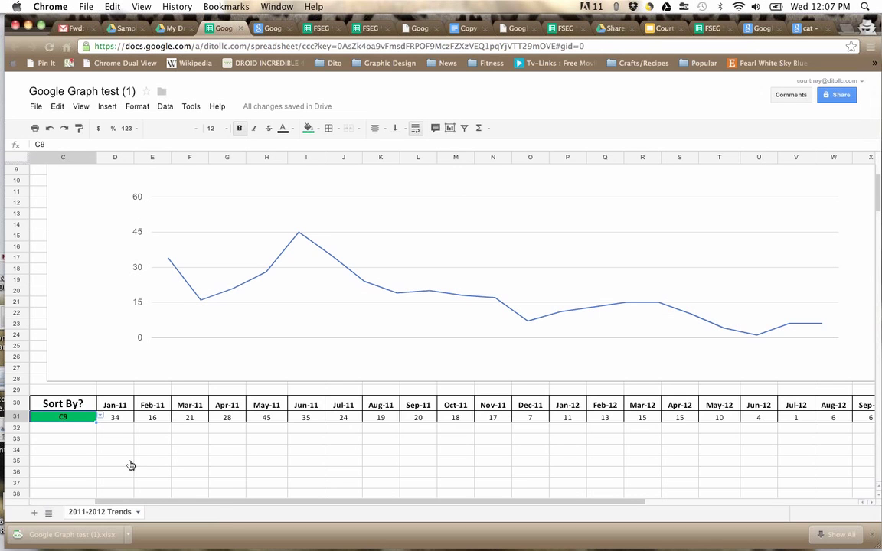
Step: Drag the line chart up over column C so it starts at row 4
scroll(314, 325, "up", 3)
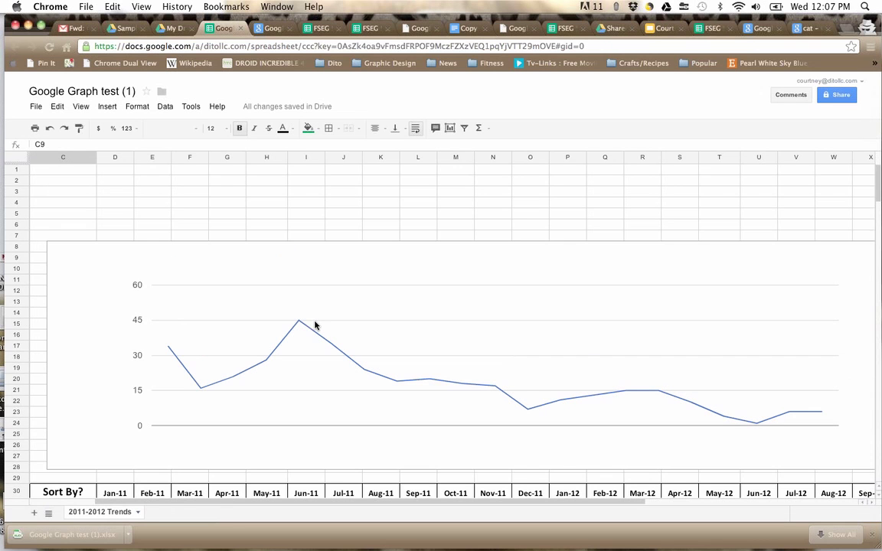
left_click_drag(249, 232, 310, 201)
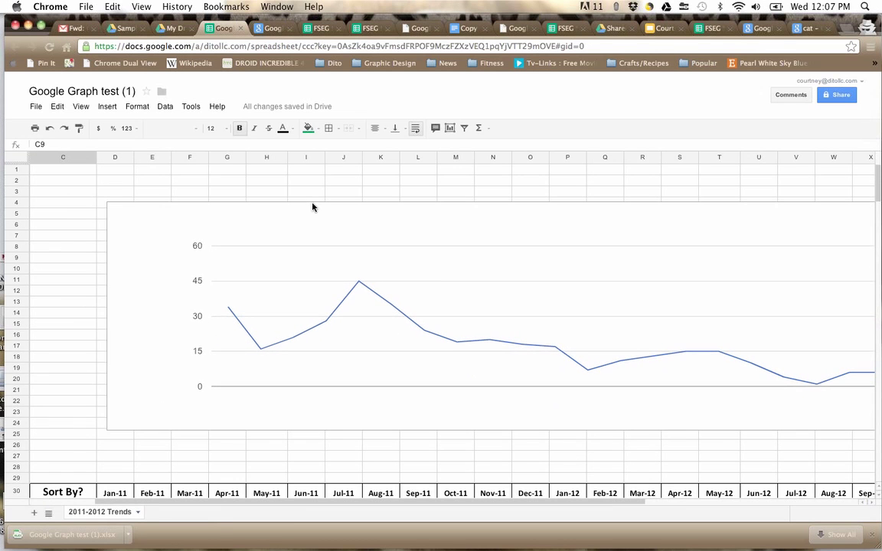
mouse_move(341, 199)
left_mouse_down()
mouse_move(276, 202)
mouse_move(290, 239)
mouse_move(275, 123)
mouse_move(282, 209)
left_mouse_up()
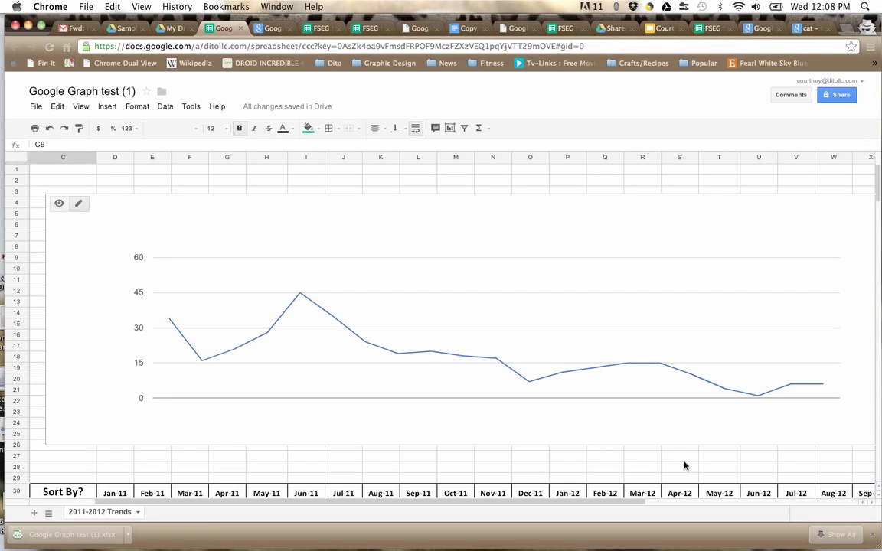
left_click(764, 79)
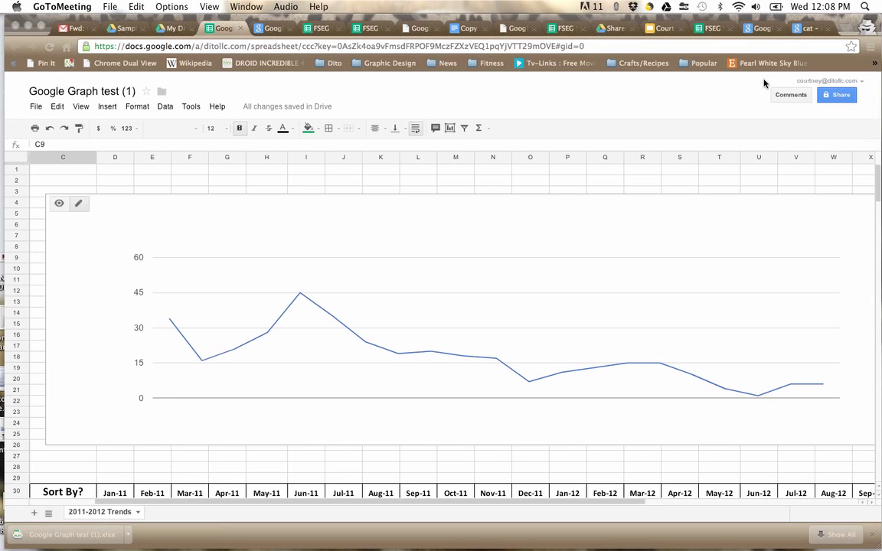